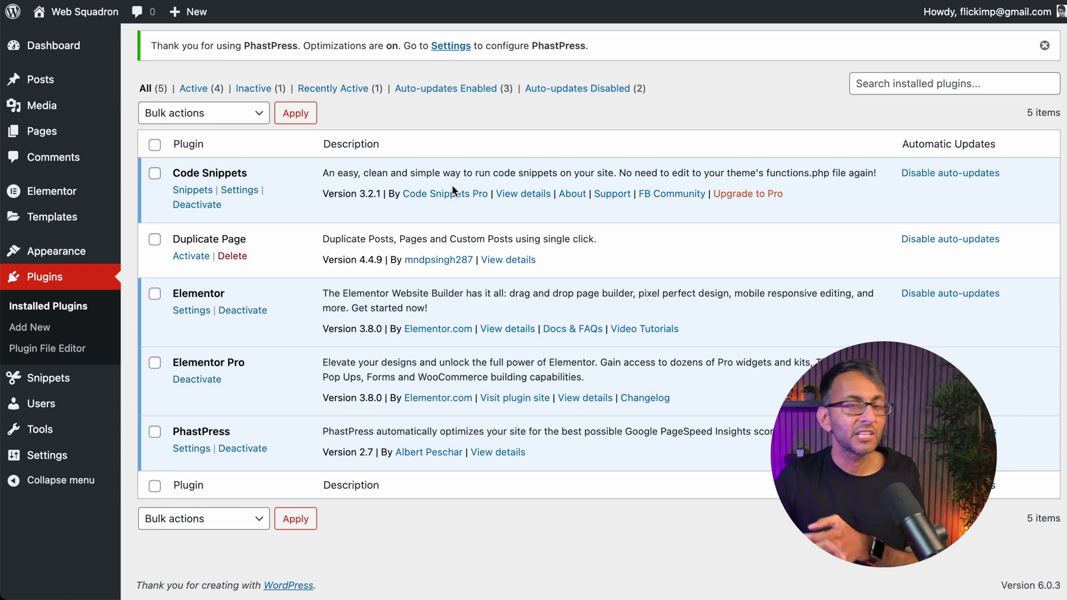
# - Set the Flexbox Container and Loop experiments to Active in the Elementor settings
pyautogui.moveTo(72, 191)
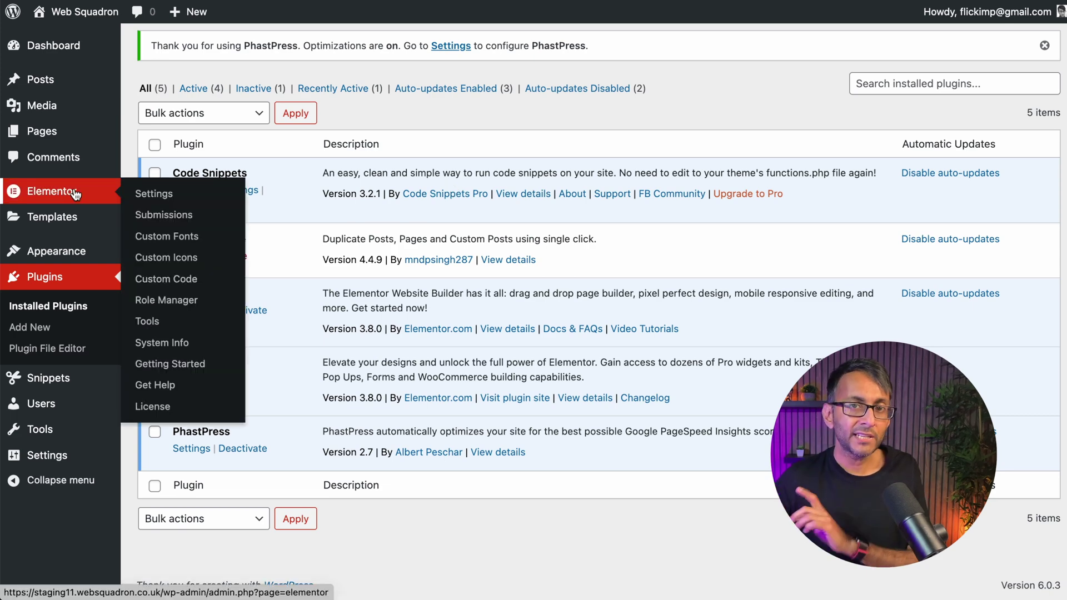
pyautogui.click(156, 192)
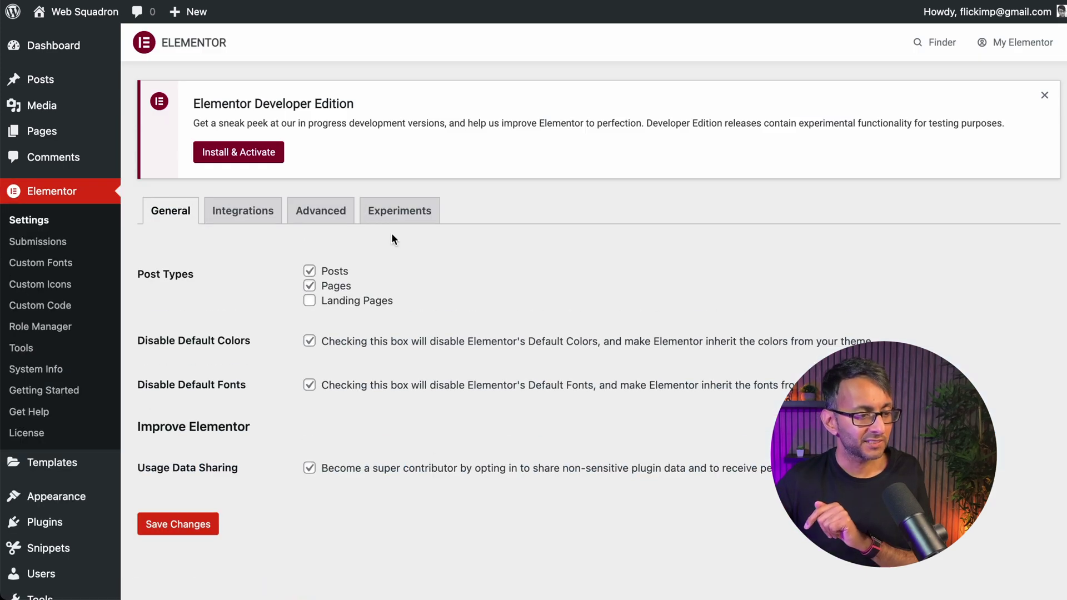
pyautogui.click(398, 217)
pyautogui.scroll(-15, 457, 358)
pyautogui.scroll(-5, 457, 358)
pyautogui.scroll(4, 457, 358)
pyautogui.scroll(5, 457, 362)
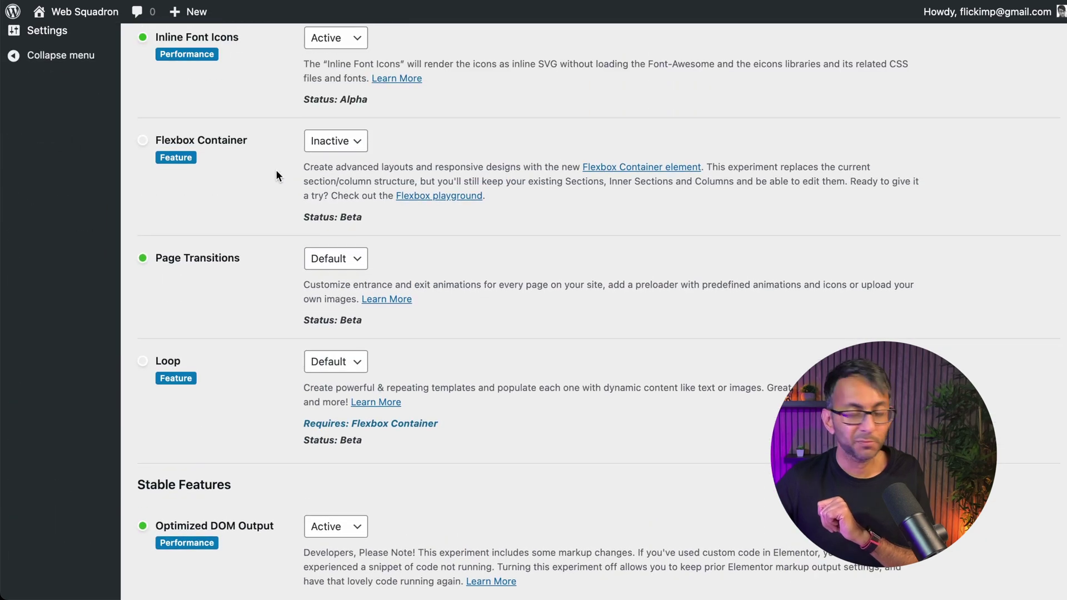
pyautogui.click(351, 141)
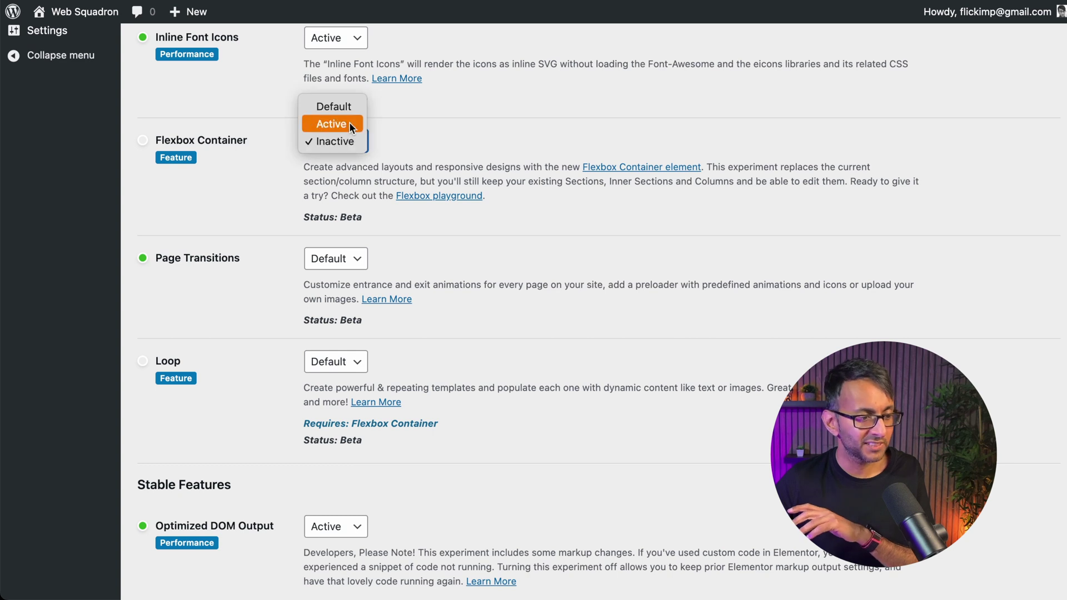
pyautogui.click(349, 122)
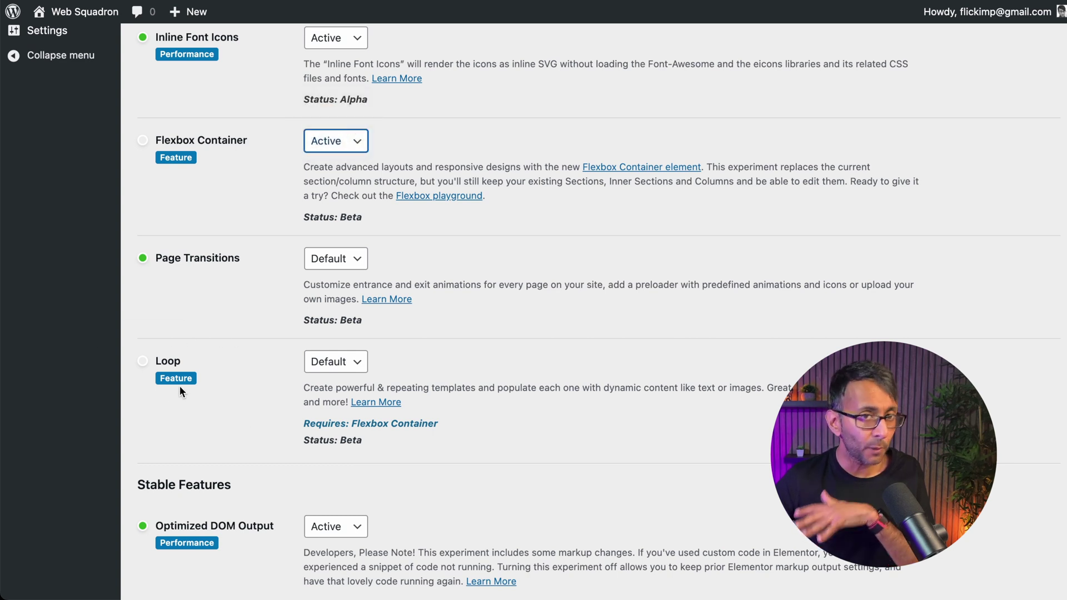
pyautogui.click(334, 362)
pyautogui.click(339, 380)
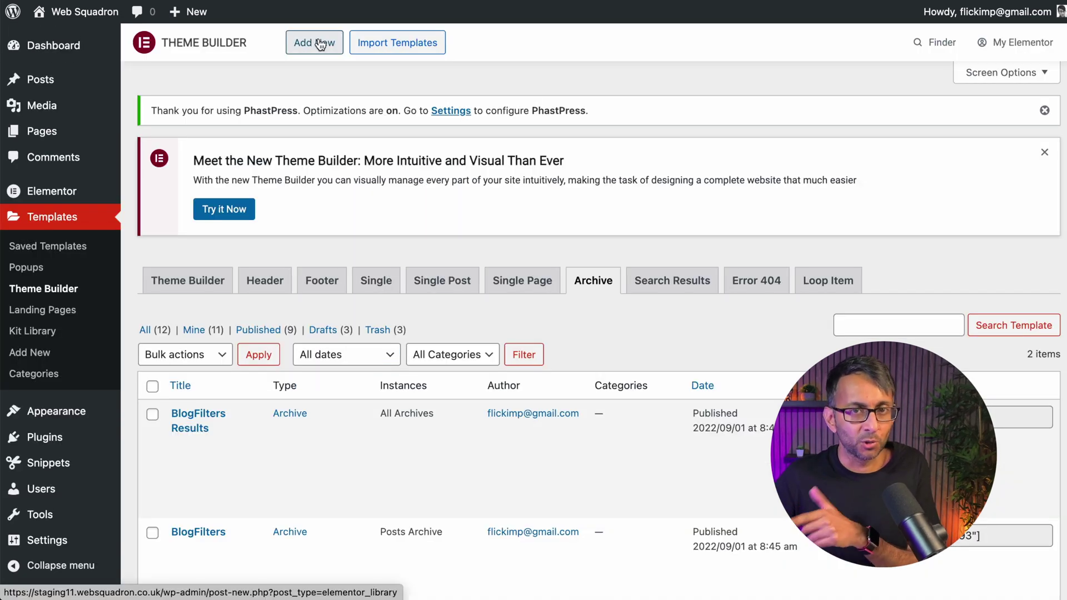
# - Create a new Archive template named "Loop Archive" and dismiss the block library
pyautogui.click(320, 45)
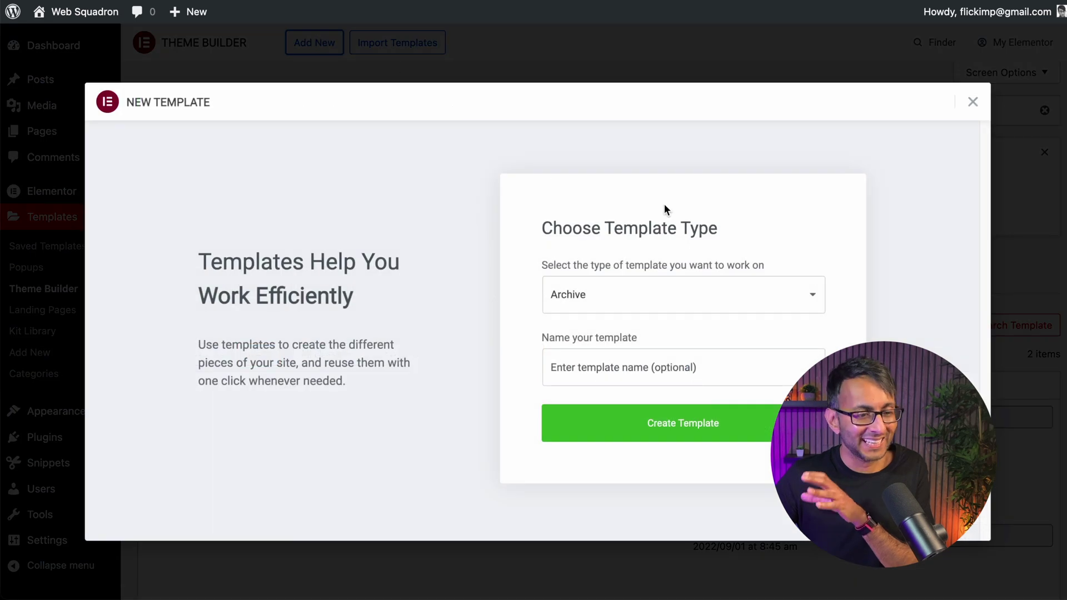
pyautogui.click(665, 377)
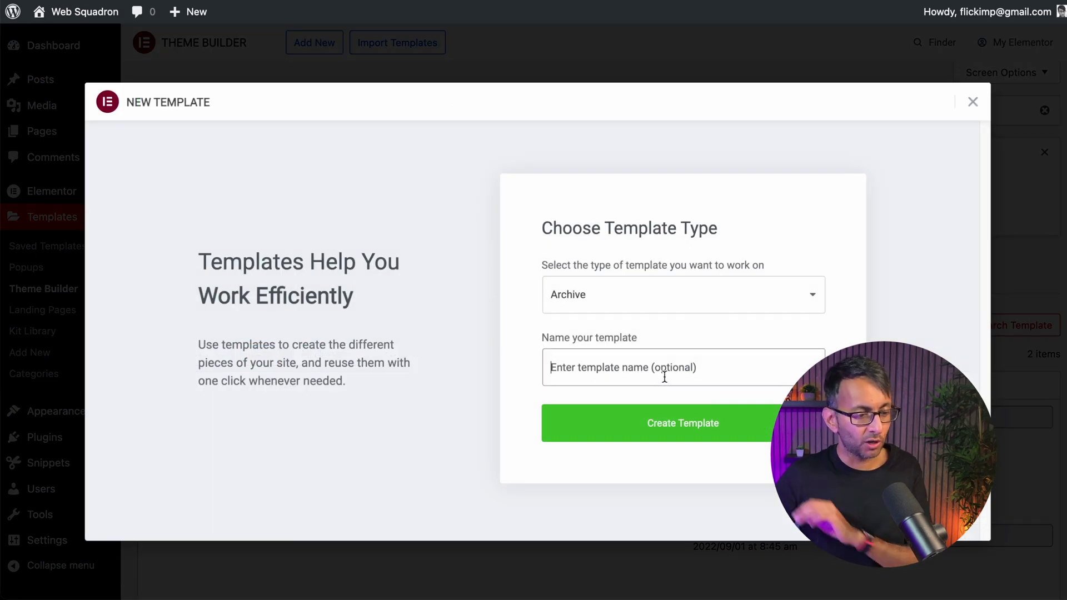
pyautogui.write('Loop Archive')
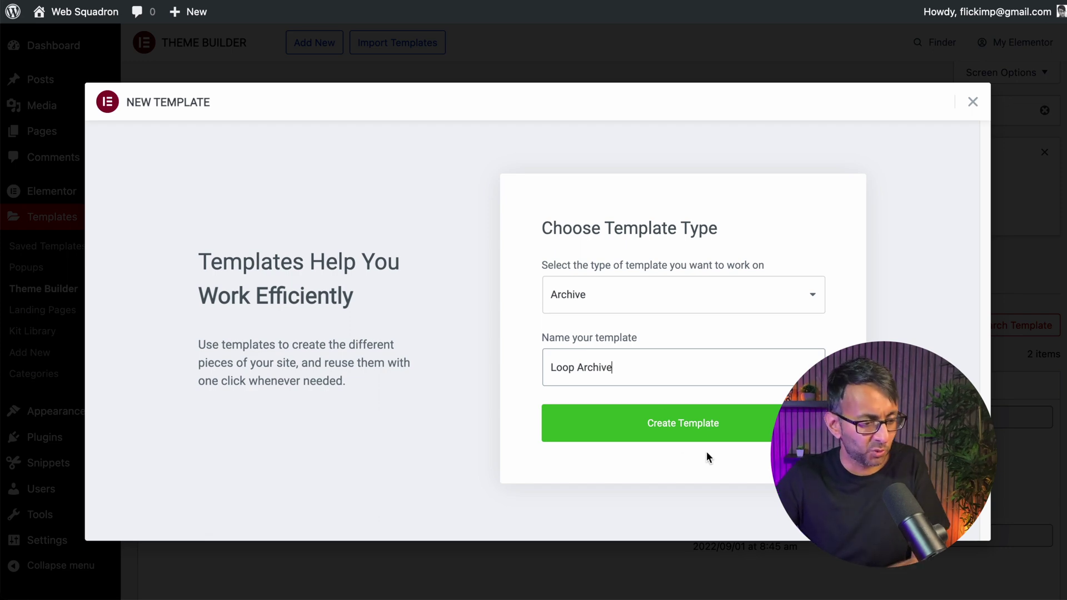
pyautogui.click(691, 422)
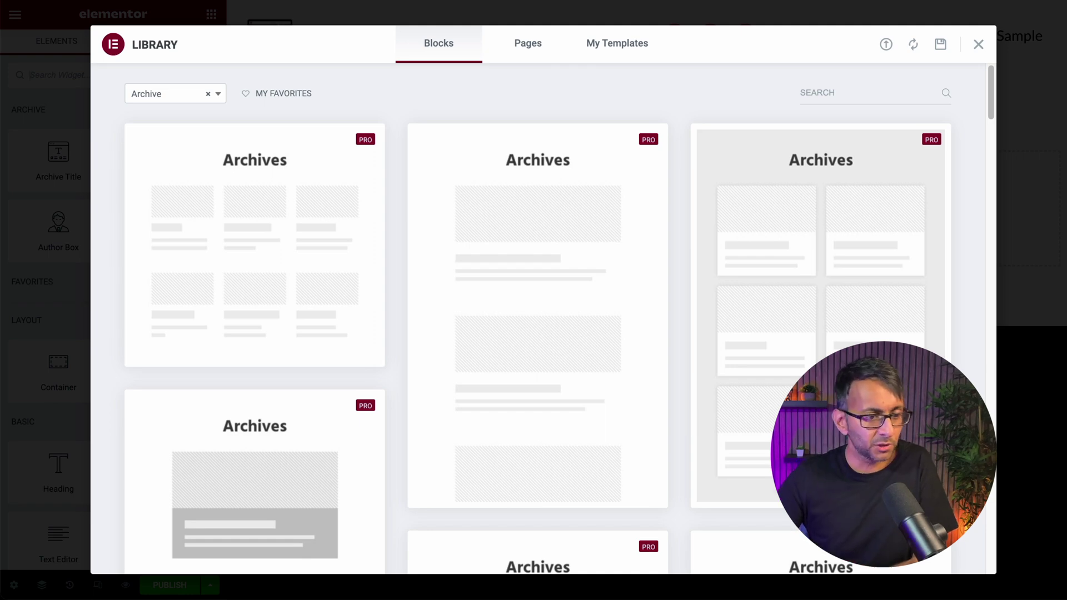
pyautogui.click(978, 46)
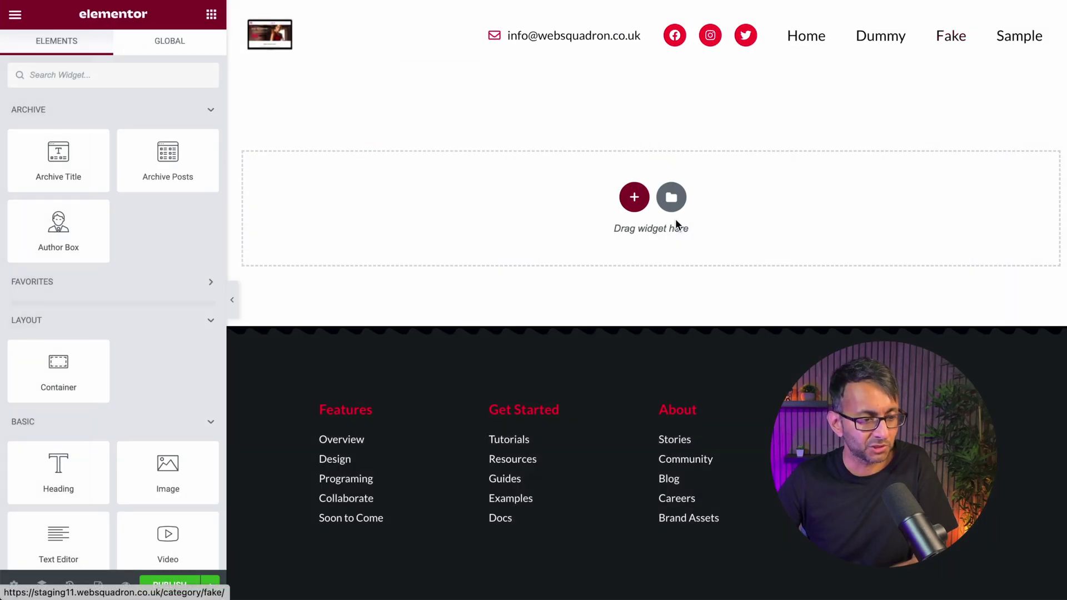
# - Add a single container with downward direction to the archive and place a Loop Grid widget in it
pyautogui.click(633, 197)
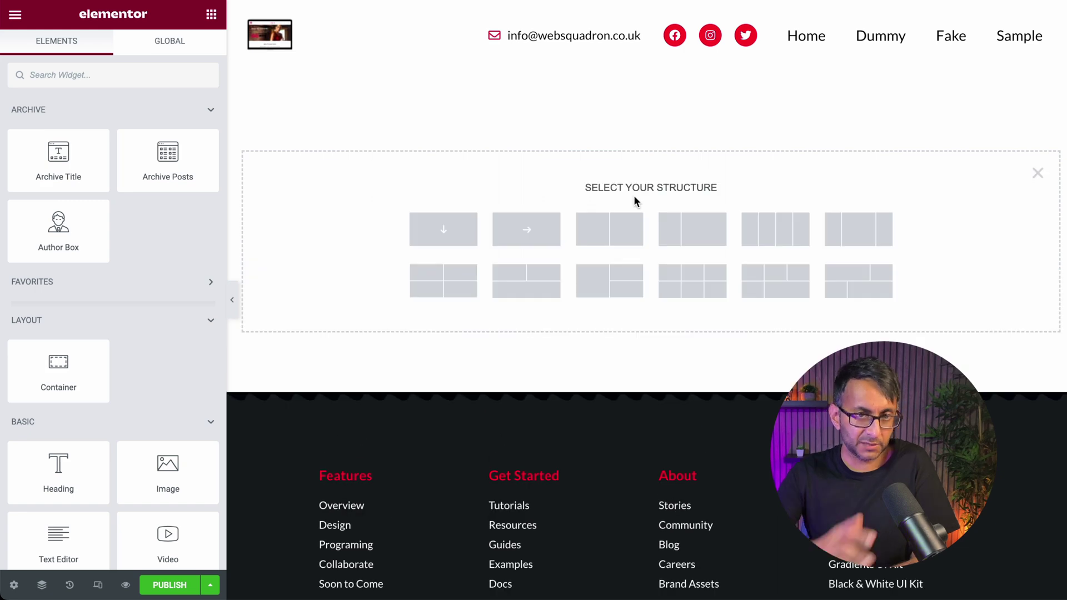
pyautogui.click(444, 233)
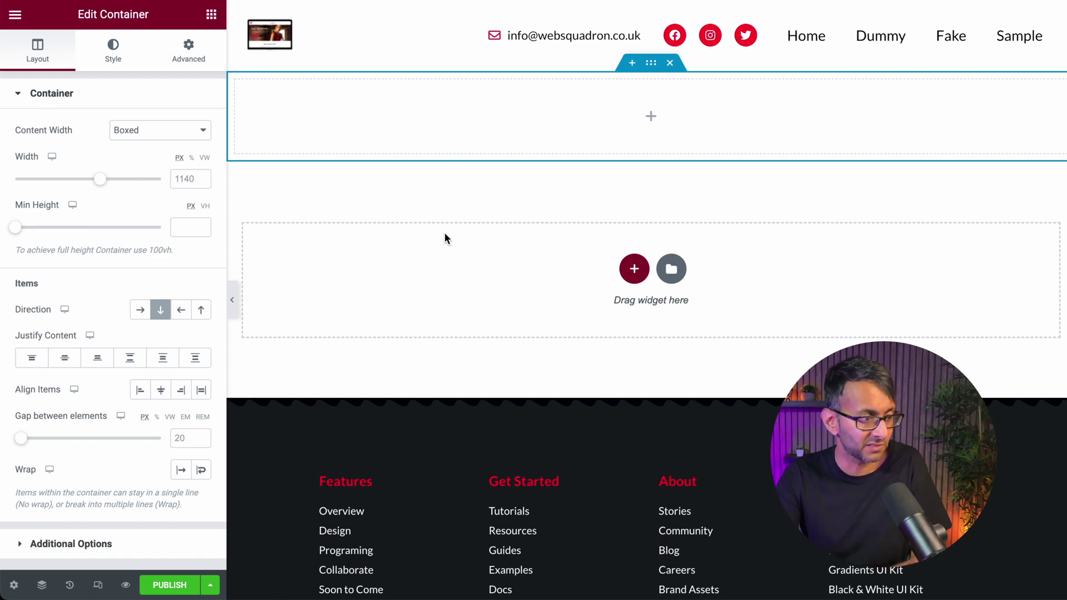
pyautogui.click(211, 14)
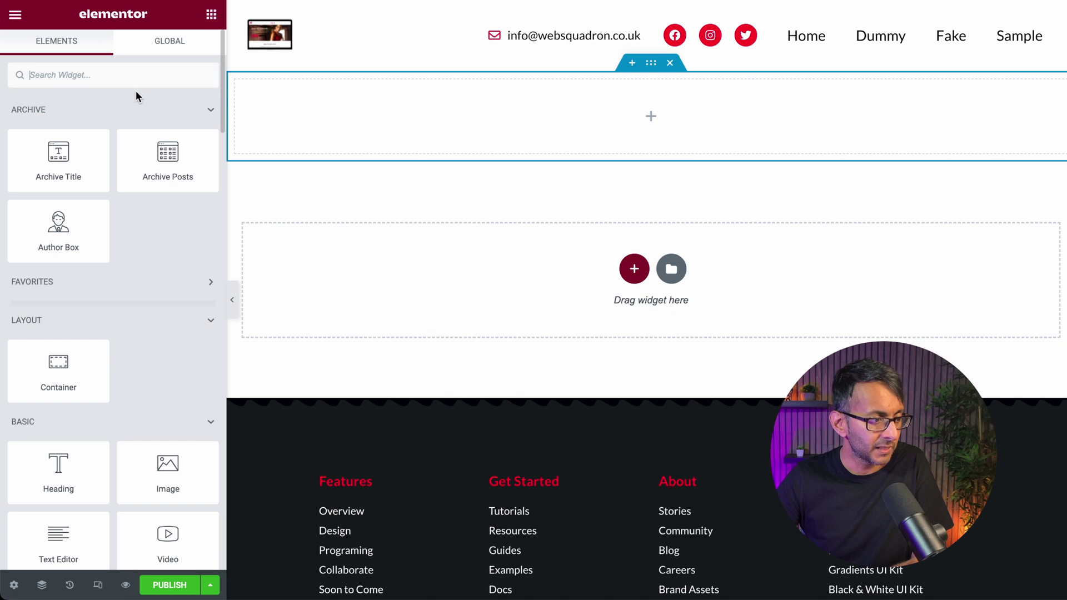
pyautogui.click(142, 80)
pyautogui.write('loop')
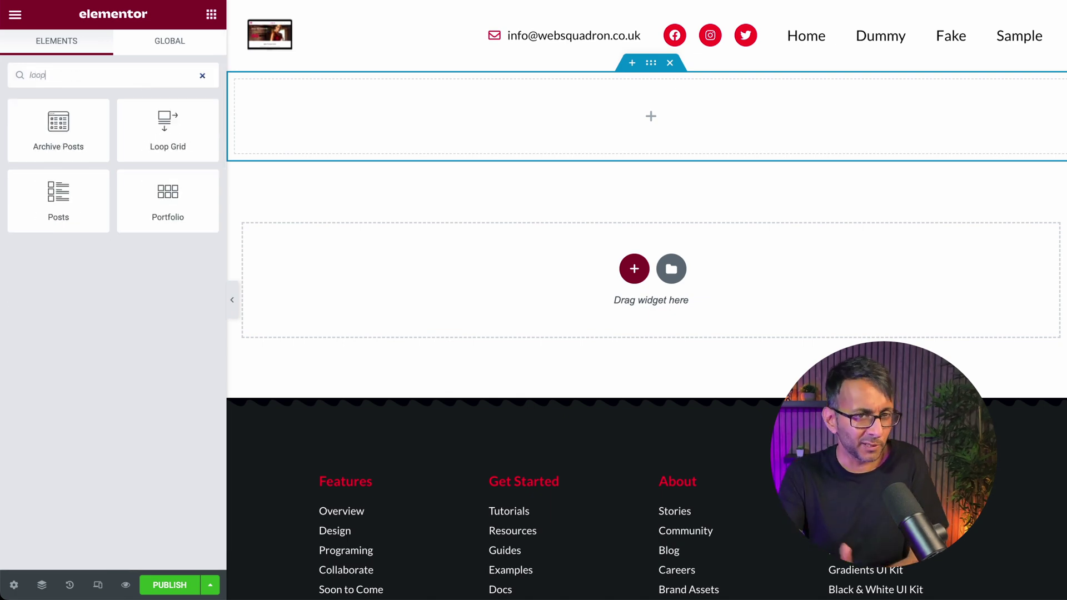
pyautogui.moveTo(166, 142); pyautogui.dragTo(555, 132)
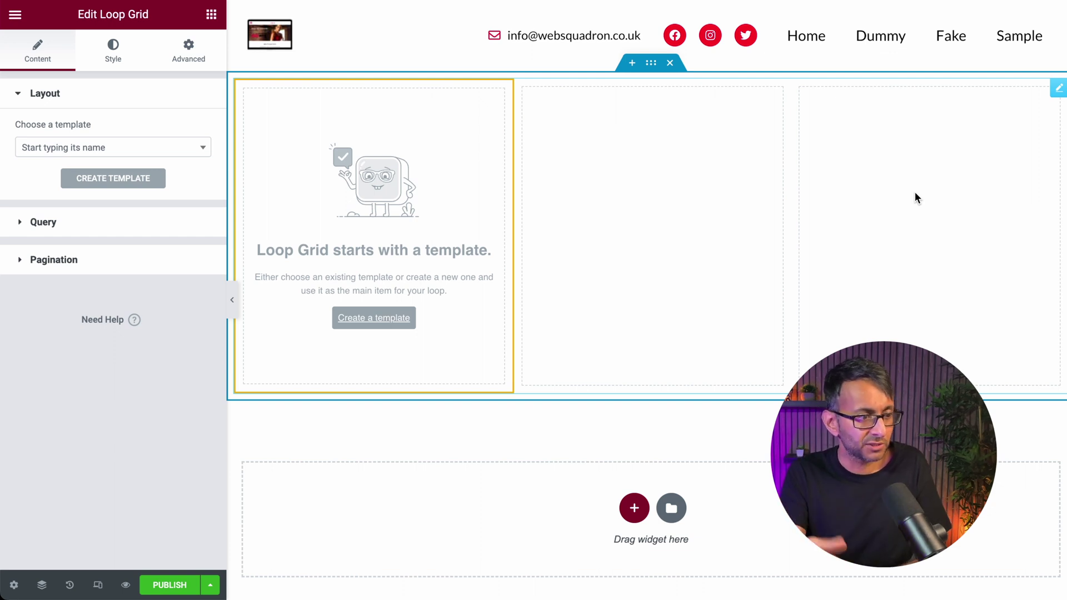
# - Review the Loop Grid's query and pagination settings
pyautogui.click(117, 222)
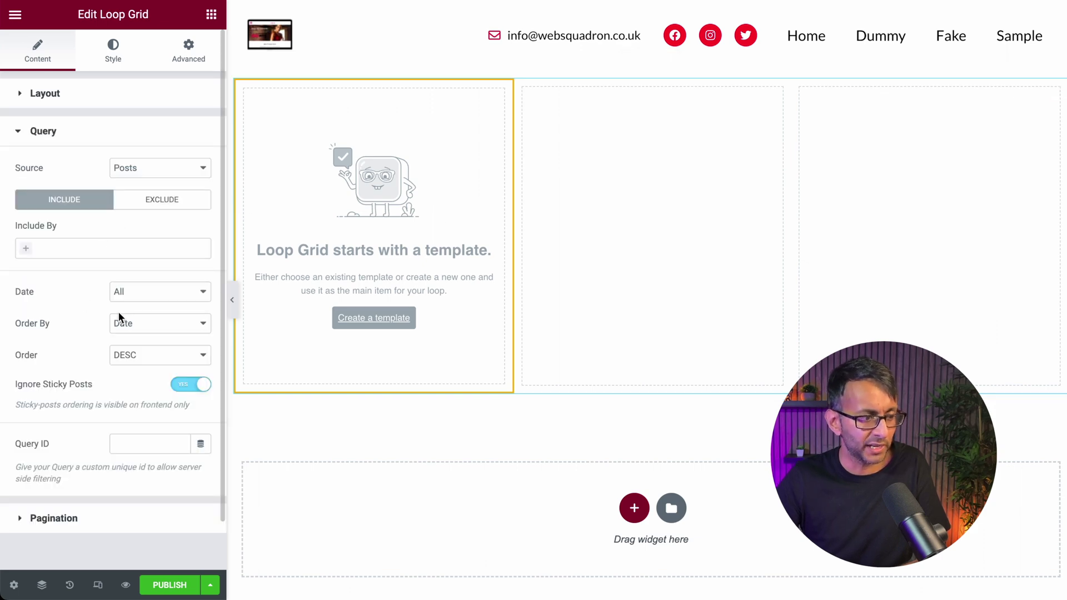
pyautogui.click(89, 133)
pyautogui.click(111, 170)
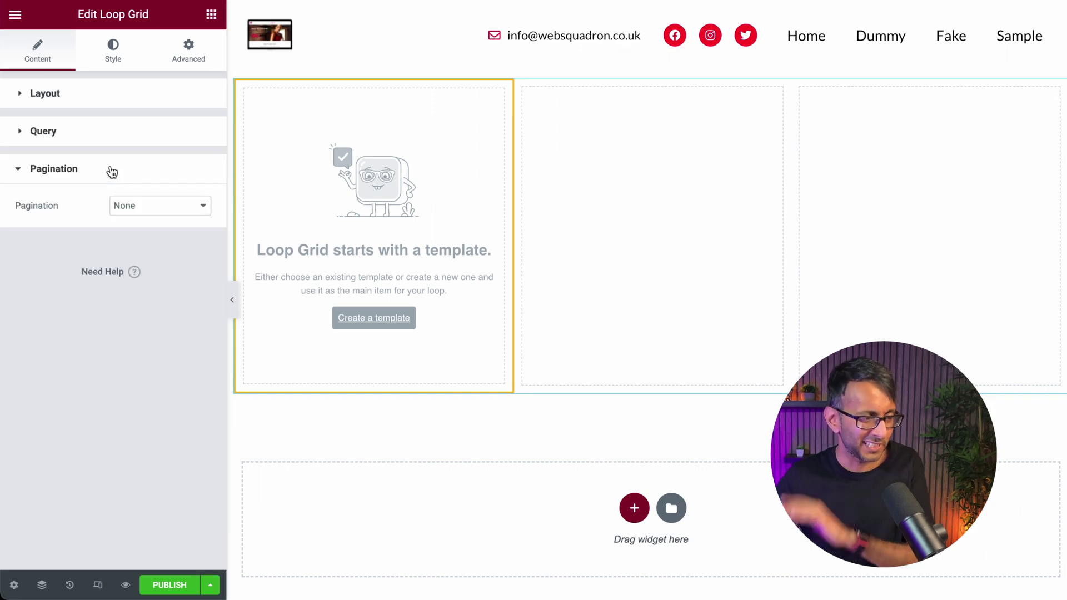
pyautogui.click(93, 131)
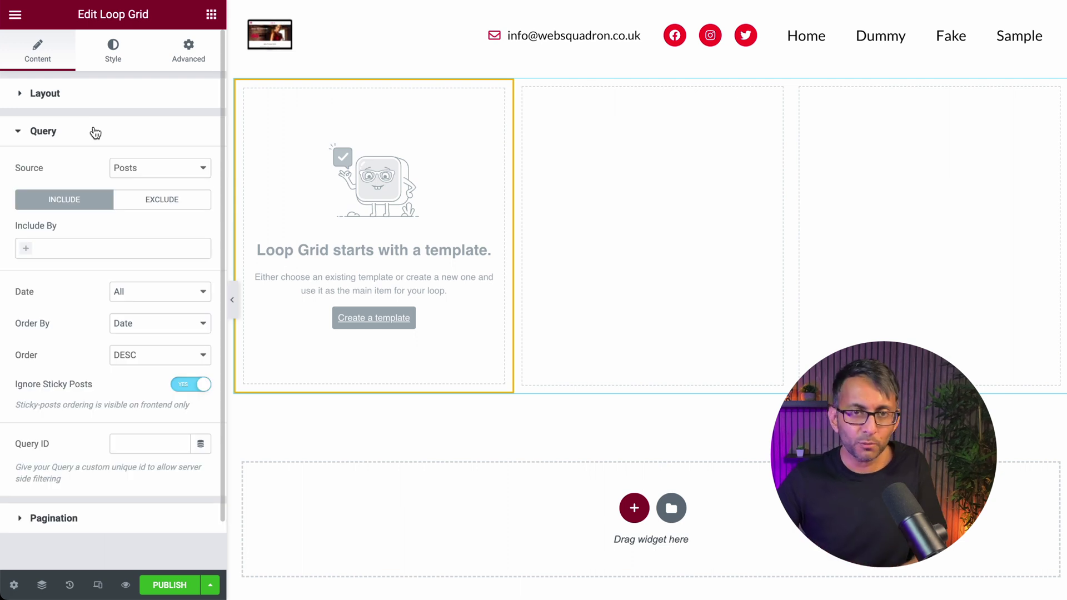
pyautogui.click(96, 133)
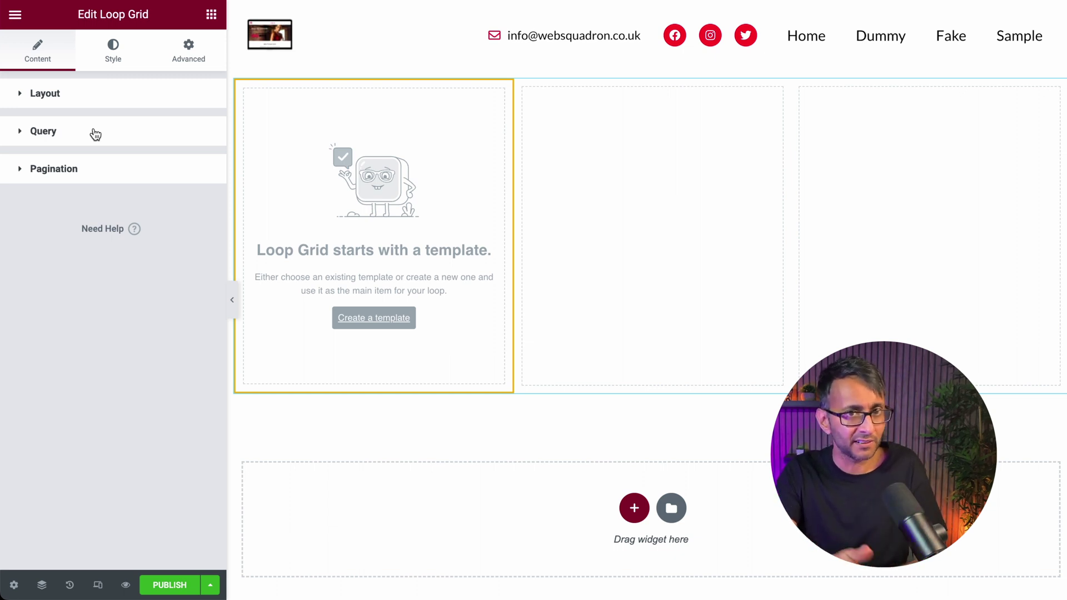
# - Create a new loop item template from the Loop Grid and open it for editing
pyautogui.click(374, 320)
pyautogui.click(375, 318)
pyautogui.click(597, 350)
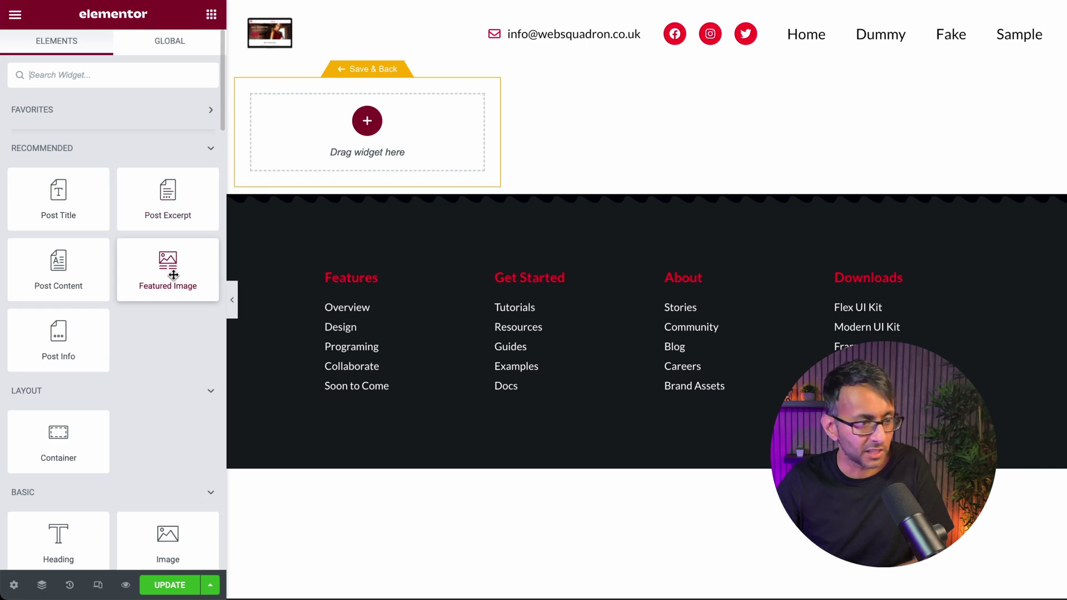
# - Add a Featured Image widget to the loop item and set its image size to Full
pyautogui.moveTo(167, 264); pyautogui.dragTo(389, 133)
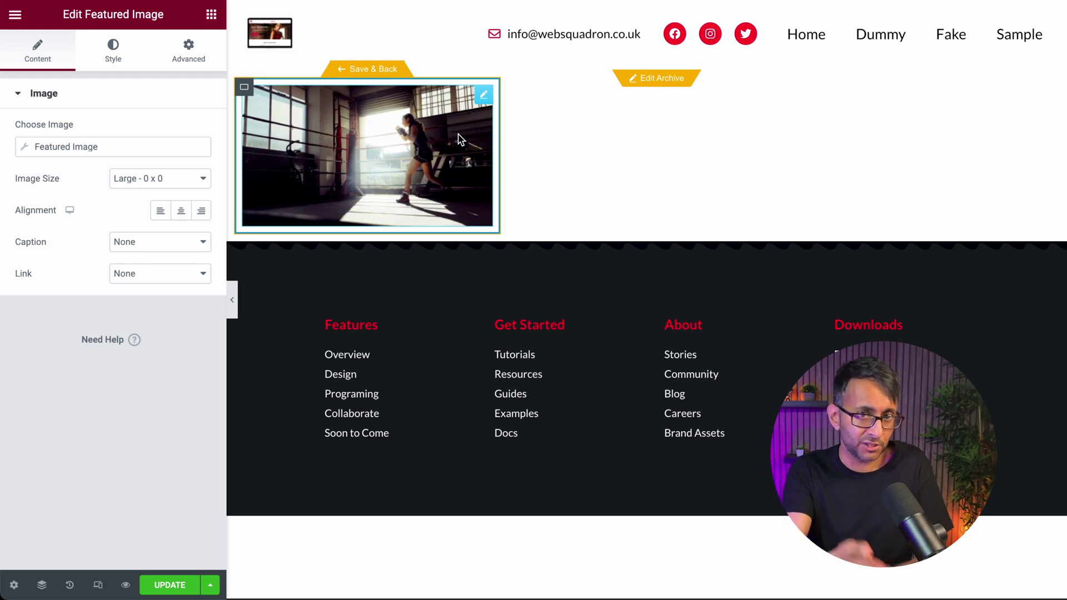
pyautogui.click(137, 181)
pyautogui.click(143, 221)
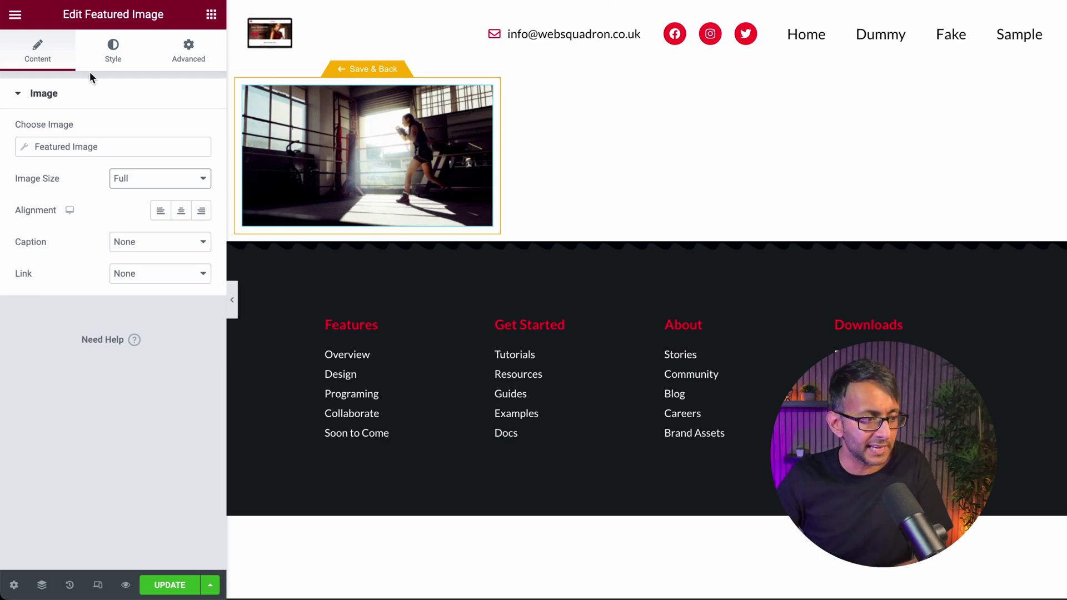
pyautogui.click(111, 53)
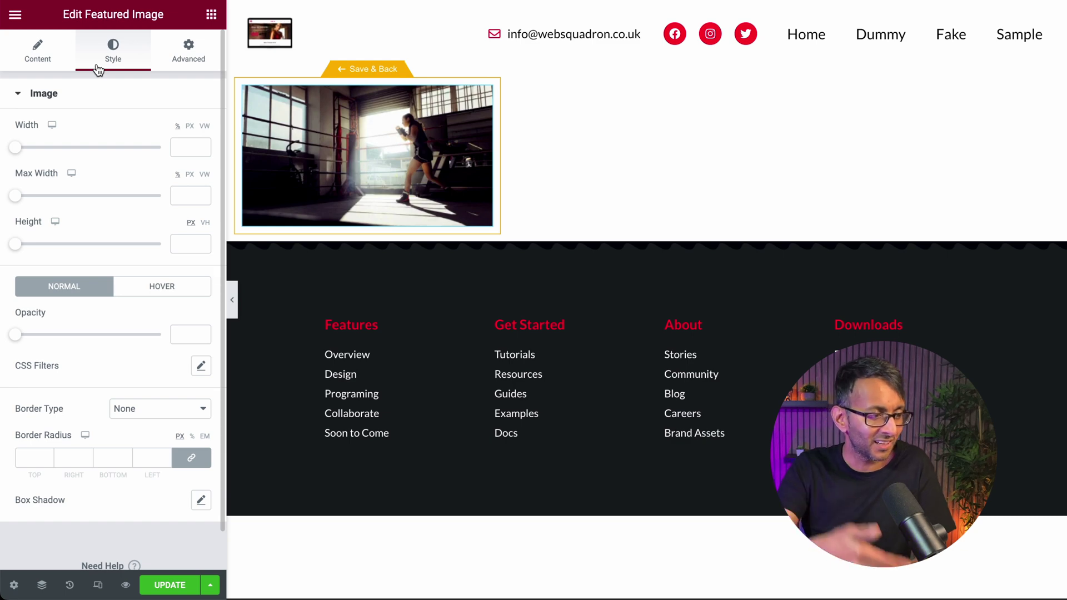
pyautogui.moveTo(30, 150)
pyautogui.mouseDown()
pyautogui.moveTo(76, 159)
pyautogui.moveTo(16, 155)
pyautogui.mouseUp()
pyautogui.click(173, 149)
pyautogui.press('BackSpace')
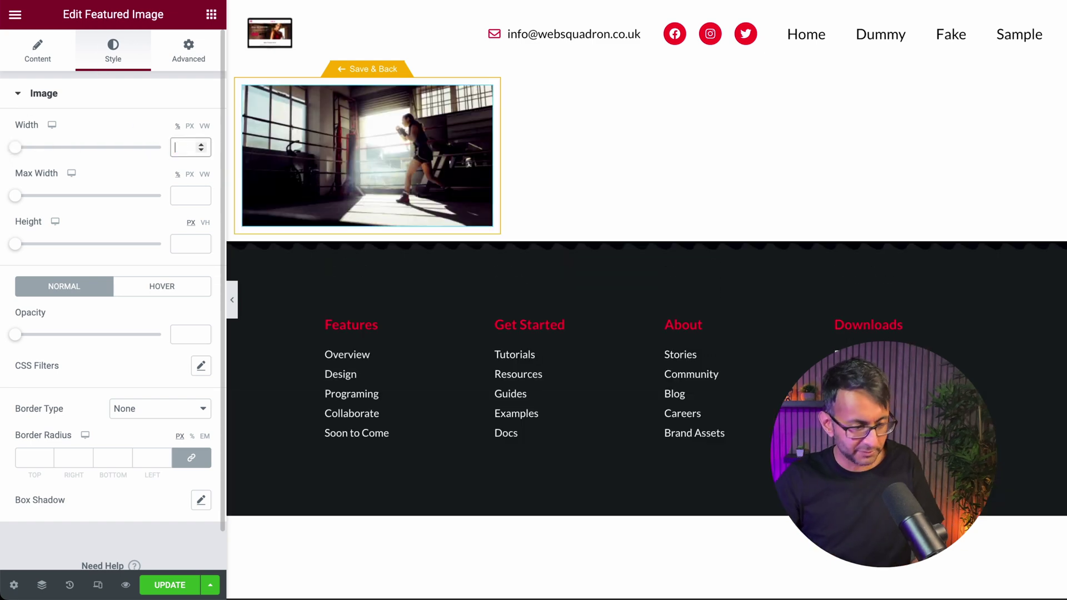
pyautogui.click(49, 66)
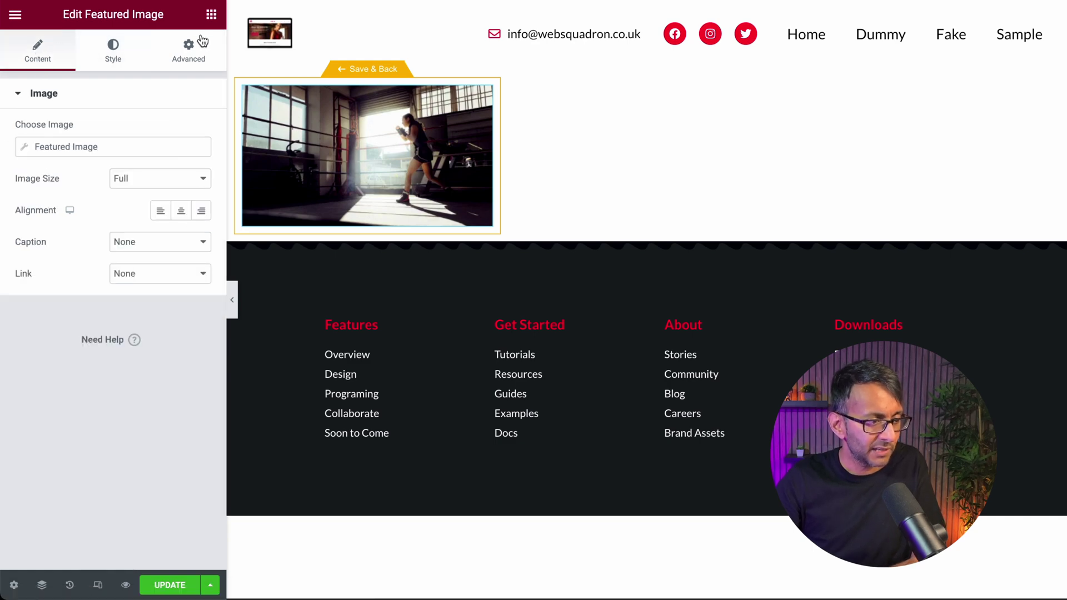
# - Add a Post Title widget above the featured image in the loop item
pyautogui.click(211, 14)
pyautogui.moveTo(50, 201); pyautogui.dragTo(360, 217)
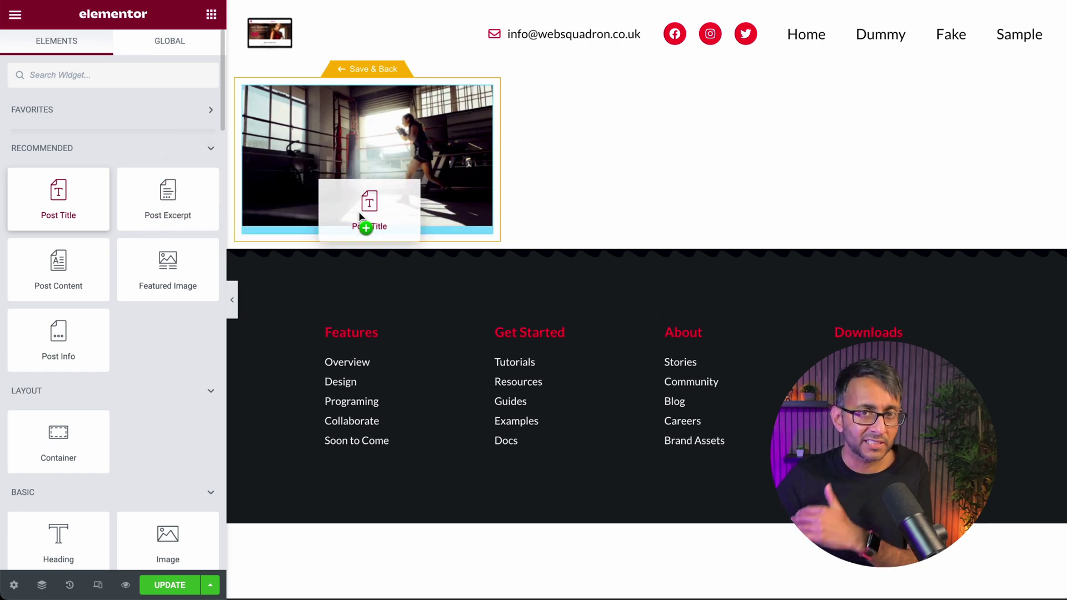
pyautogui.moveTo(359, 216); pyautogui.dragTo(396, 92)
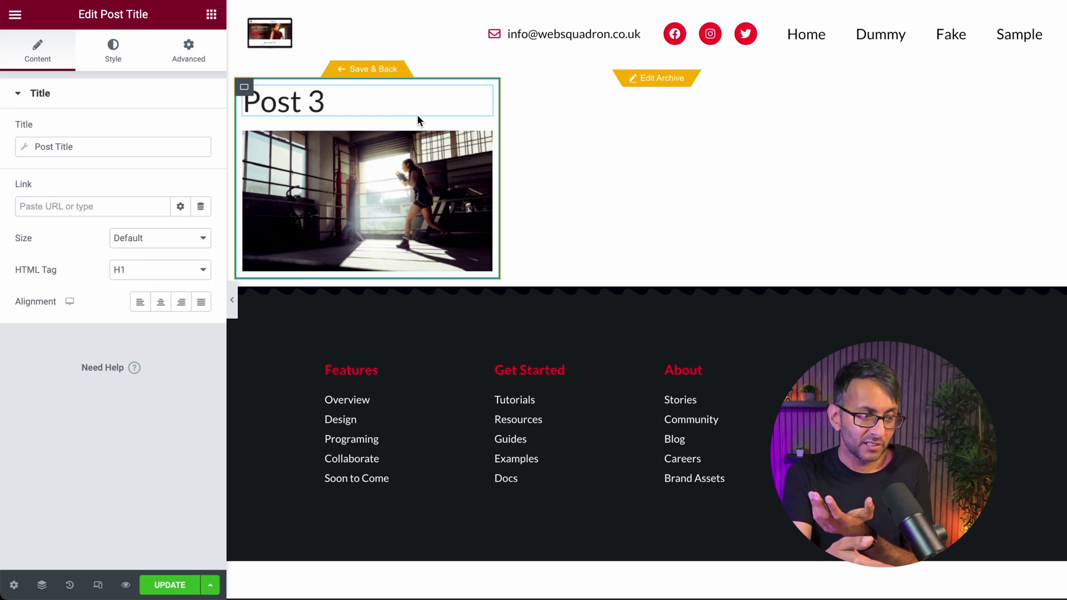
# - Add a Post Excerpt below the featured image and a Post Info widget between the image and the excerpt
pyautogui.click(211, 14)
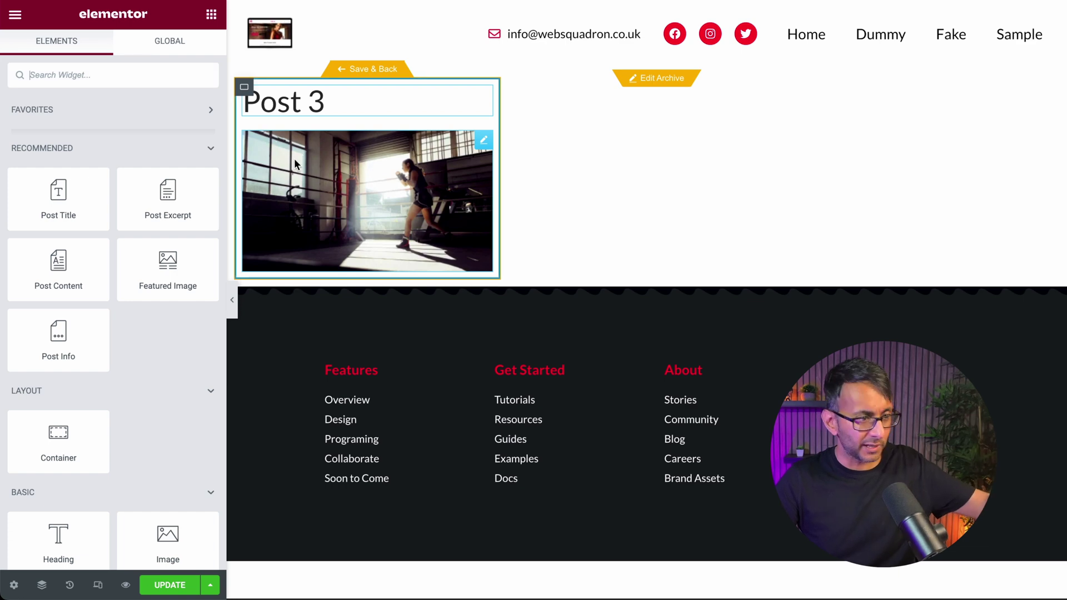
pyautogui.moveTo(168, 204); pyautogui.dragTo(369, 280)
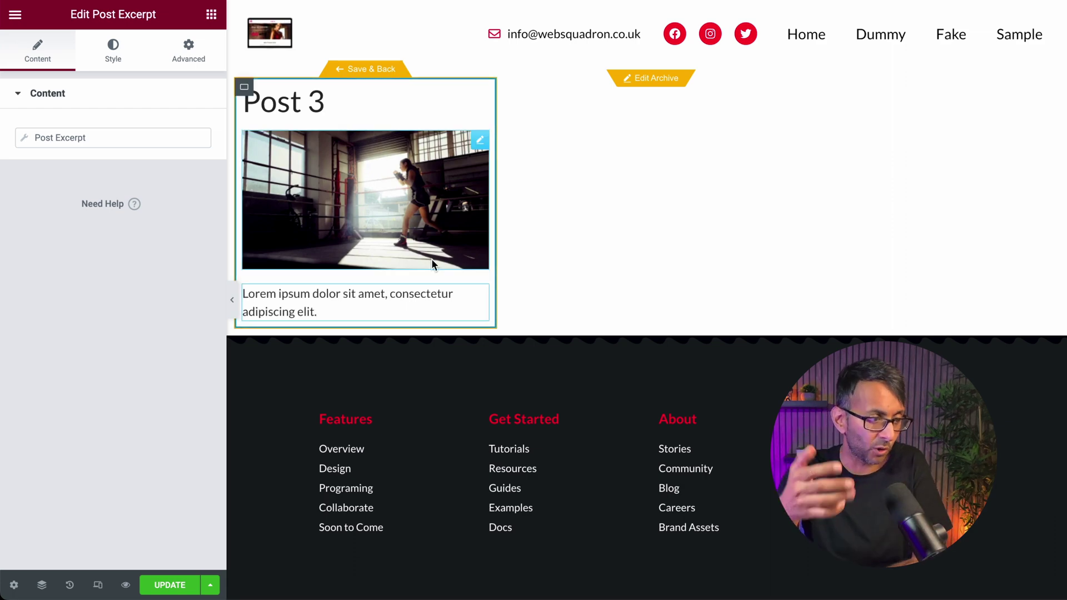
pyautogui.click(212, 16)
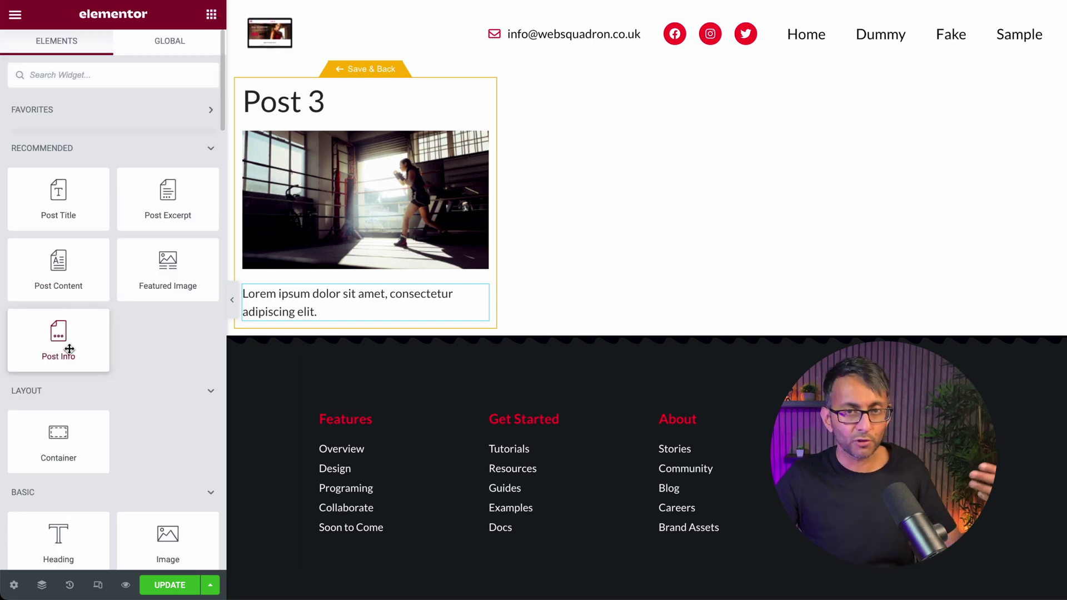
pyautogui.moveTo(69, 349); pyautogui.dragTo(365, 256)
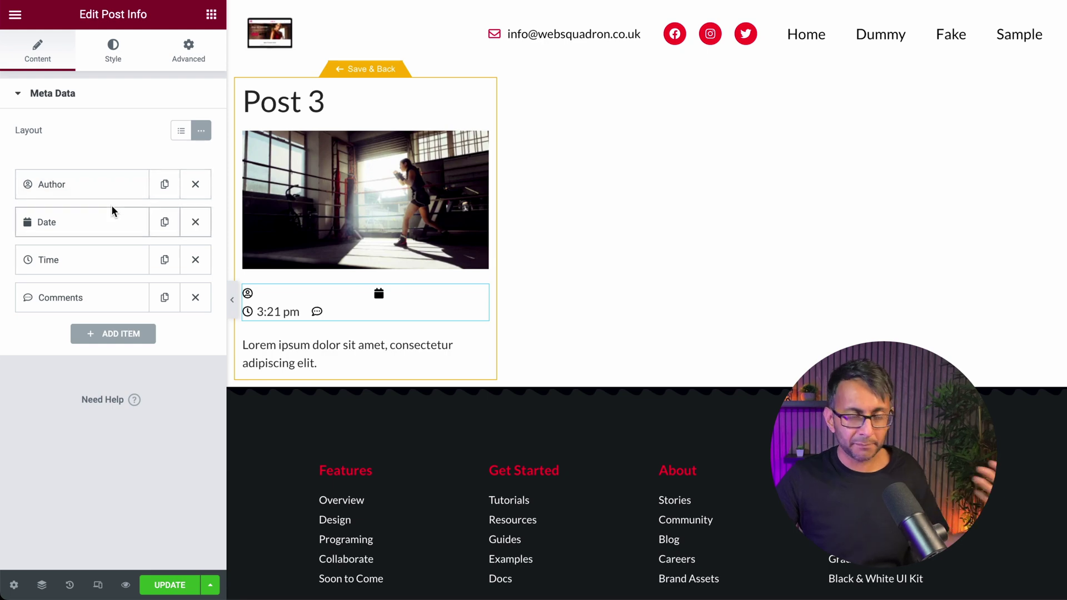
# - Set the Post Info text color to the global Primary color
pyautogui.click(119, 49)
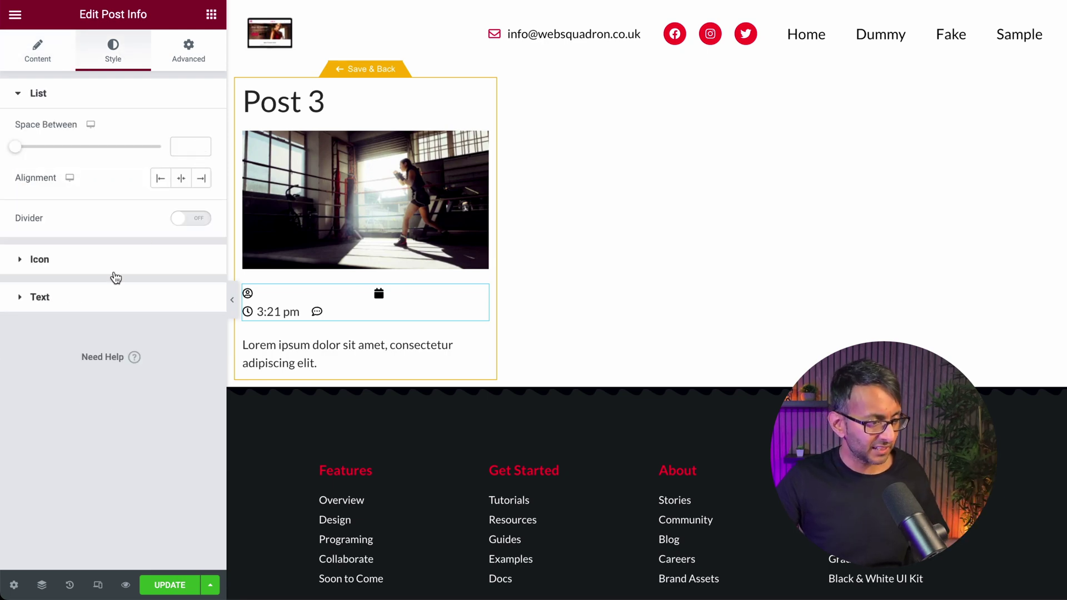
pyautogui.click(109, 300)
pyautogui.click(181, 253)
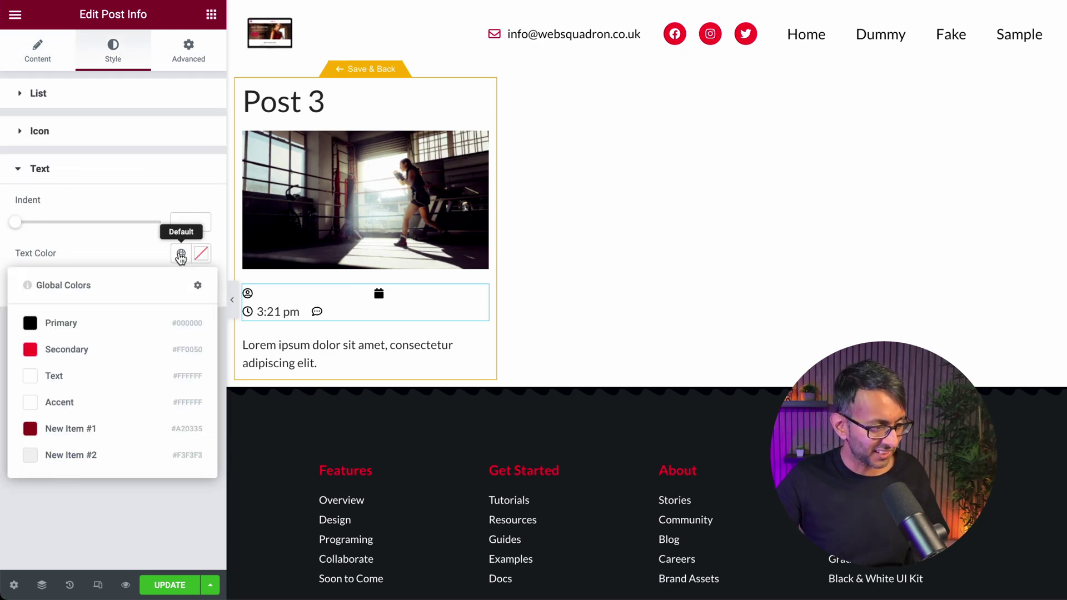
pyautogui.click(58, 324)
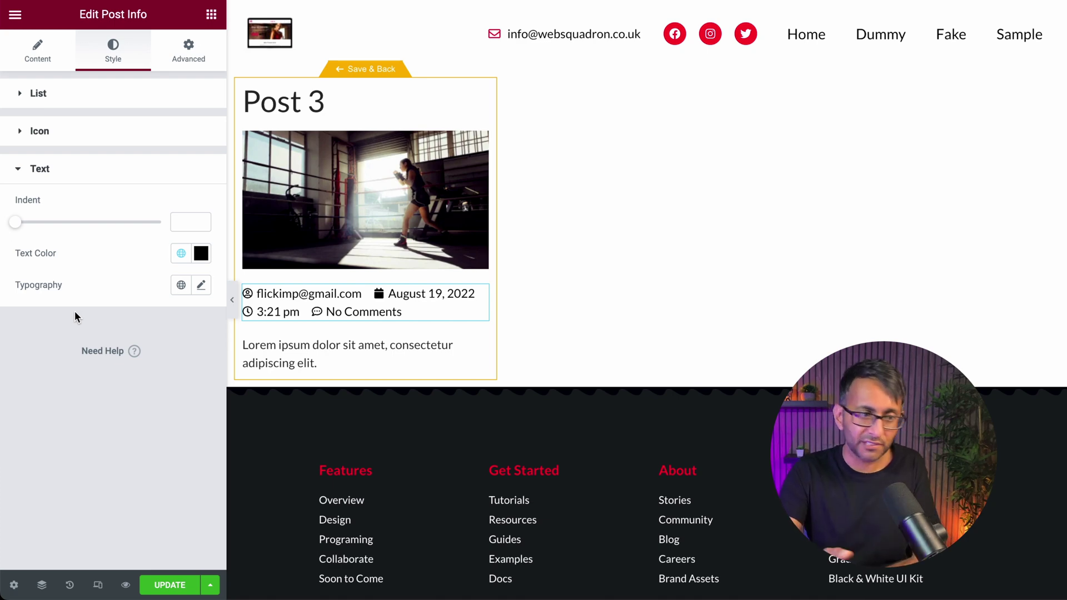
# - Remove the Date and Comments items from the Post Info meta data
pyautogui.click(63, 93)
pyautogui.click(37, 61)
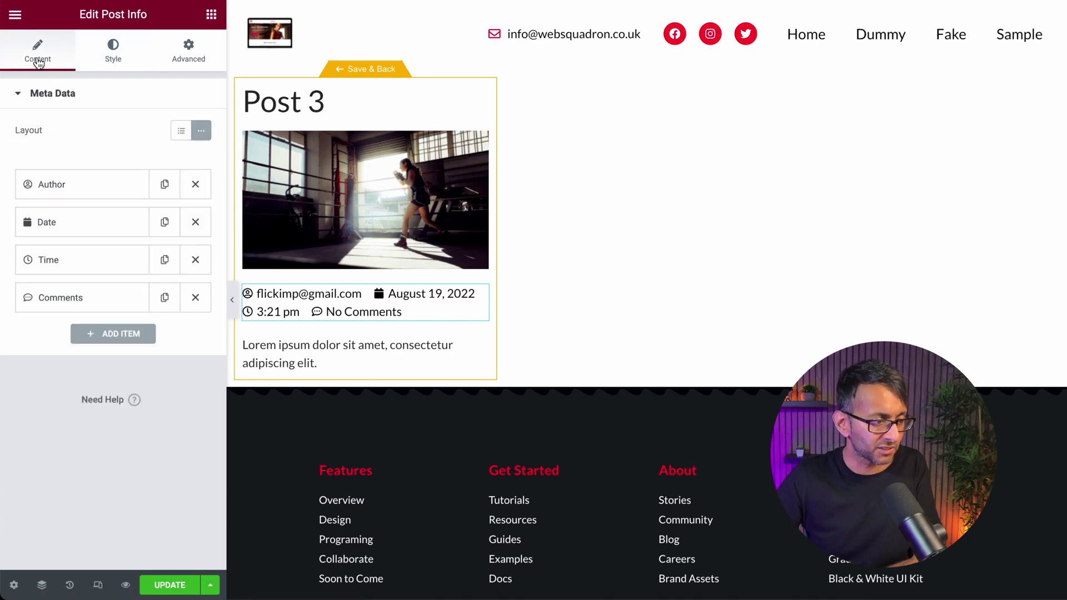
pyautogui.click(195, 222)
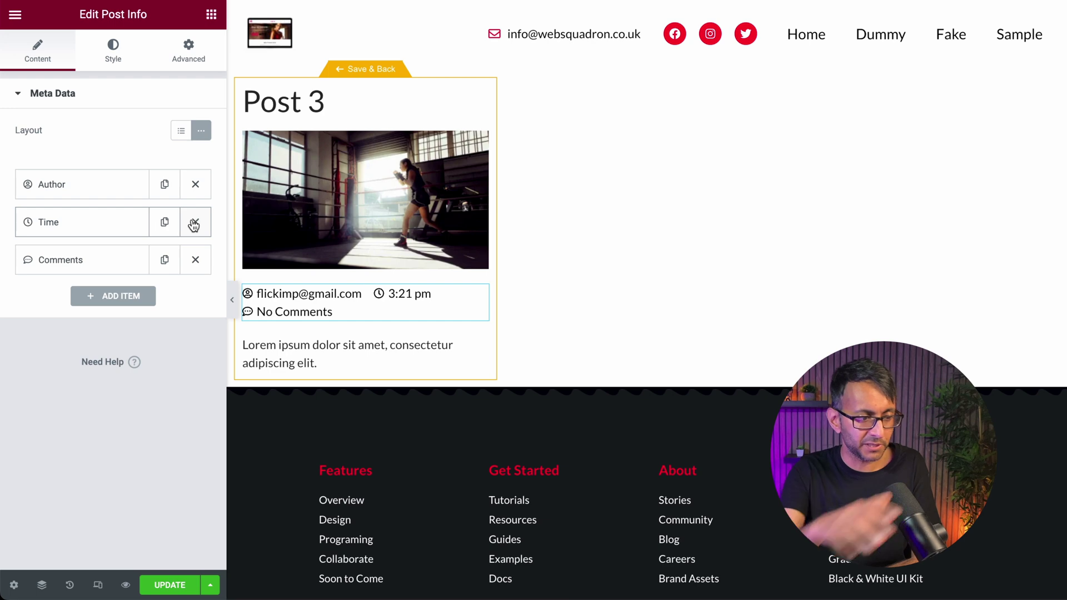
pyautogui.click(193, 266)
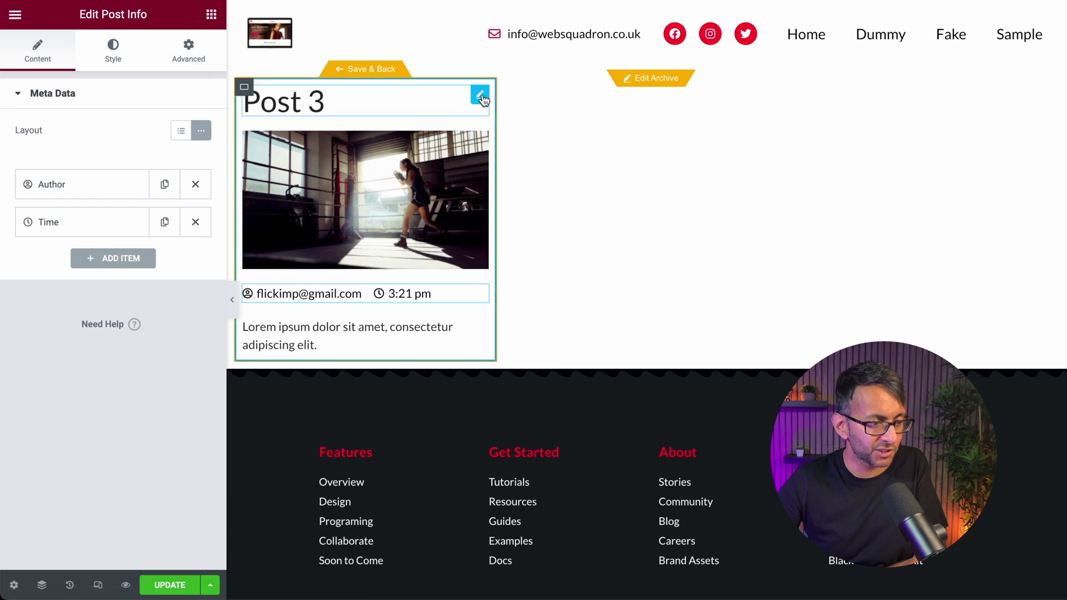
# - Add a Heading widget to the loop item and place it between the Post Info and the excerpt
pyautogui.click(480, 96)
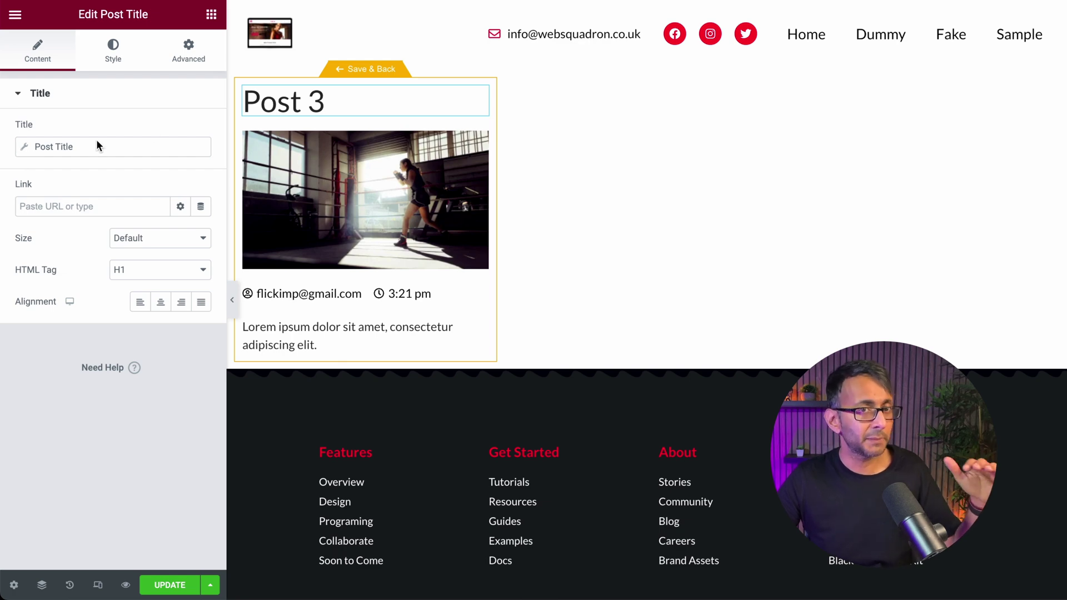
pyautogui.click(211, 15)
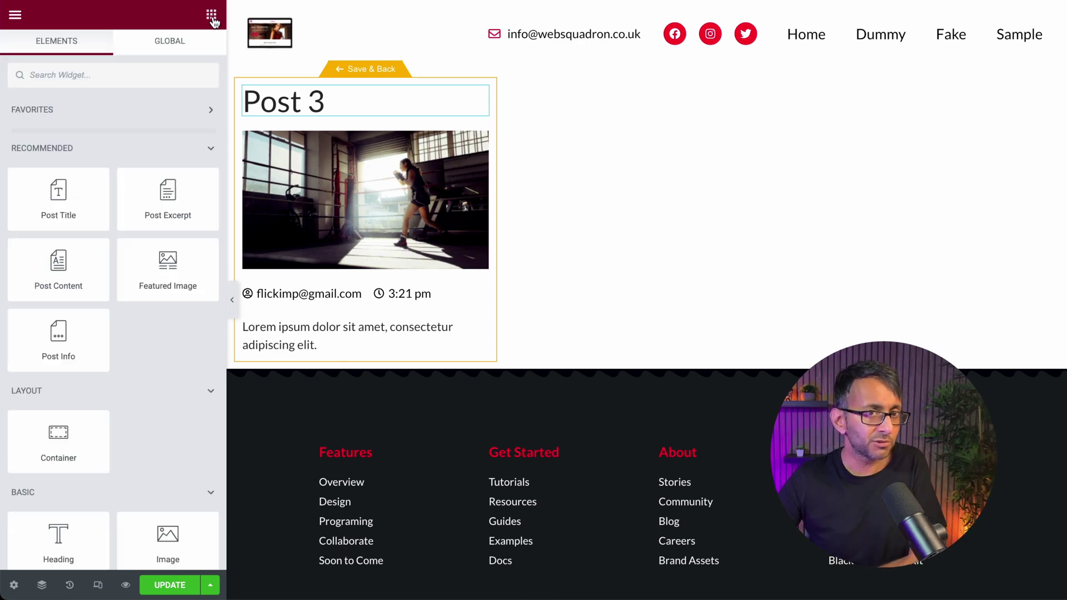
pyautogui.scroll(-3, 66, 412)
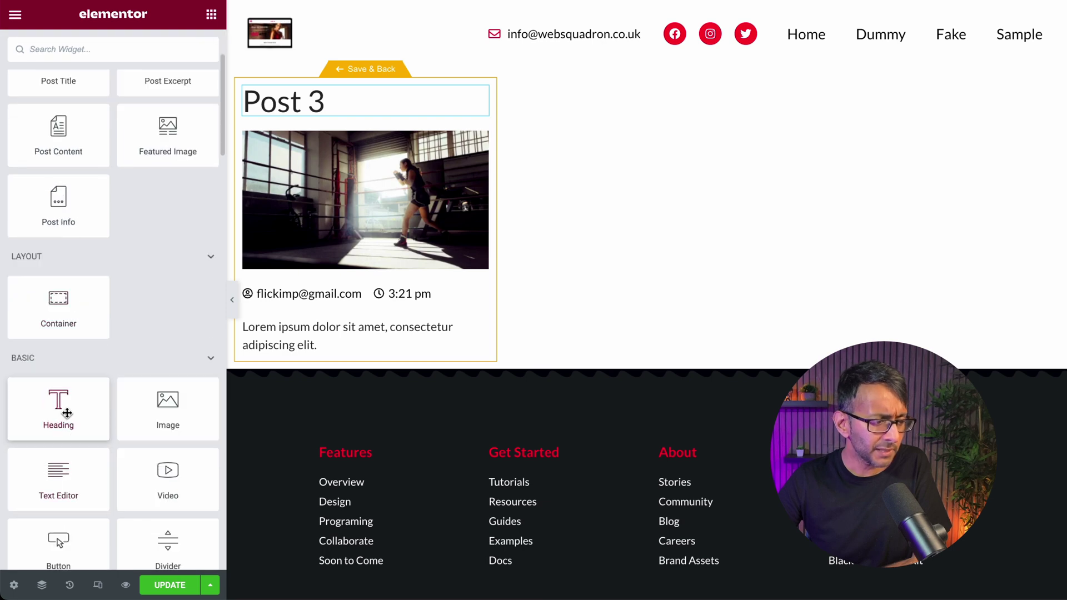
pyautogui.moveTo(59, 412); pyautogui.dragTo(372, 139)
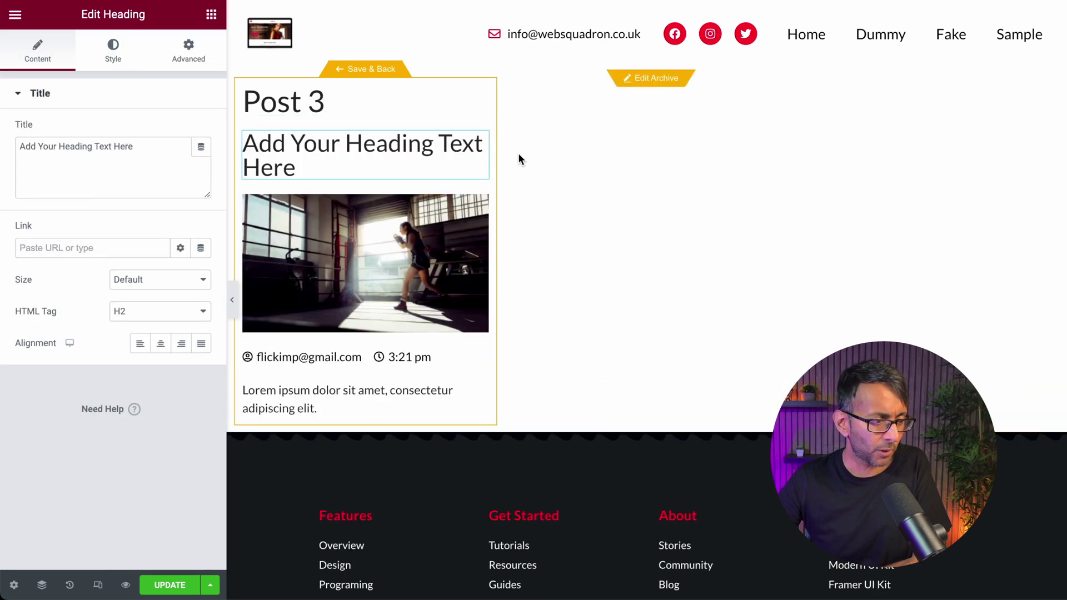
pyautogui.moveTo(479, 146)
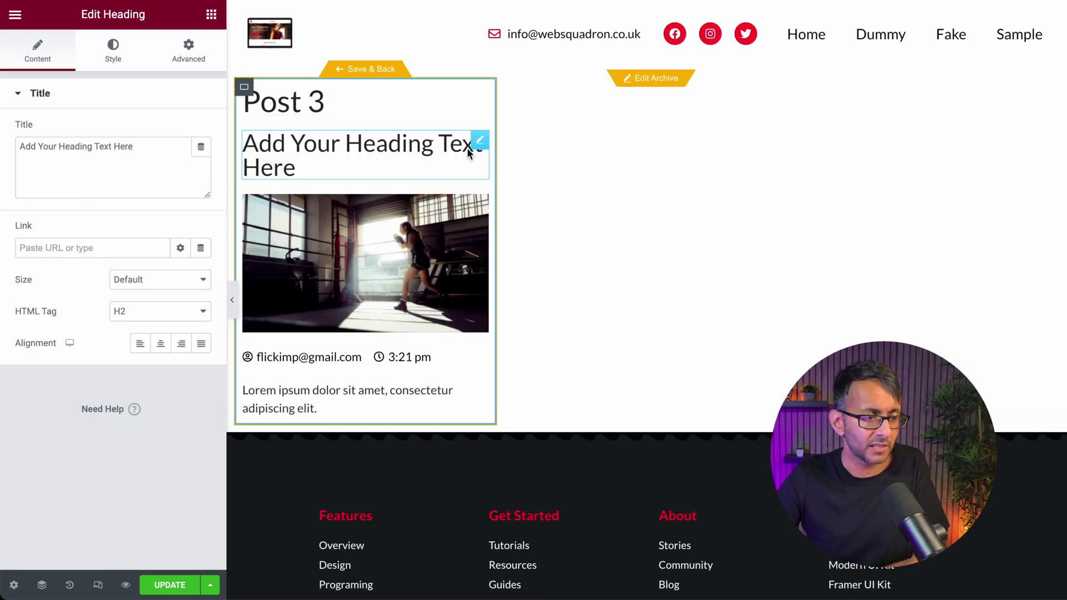
pyautogui.moveTo(479, 146)
pyautogui.mouseDown()
pyautogui.moveTo(428, 326)
pyautogui.moveTo(499, 312)
pyautogui.mouseUp()
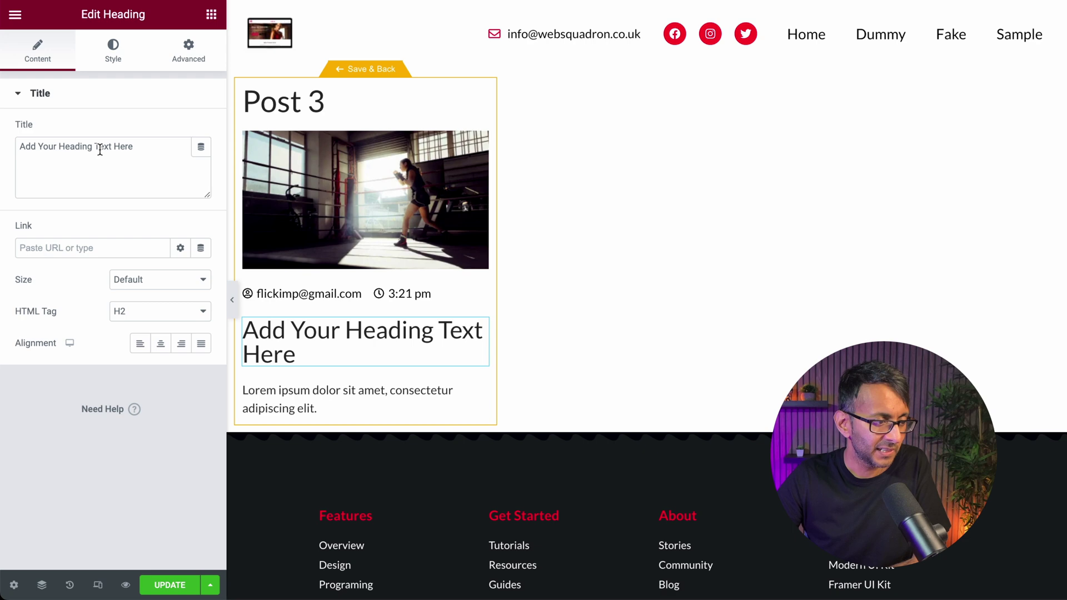
# - Clear the heading's placeholder title and open the list of dynamic tags available for it
pyautogui.moveTo(141, 146); pyautogui.dragTo(3, 140)
pyautogui.press('BackSpace')
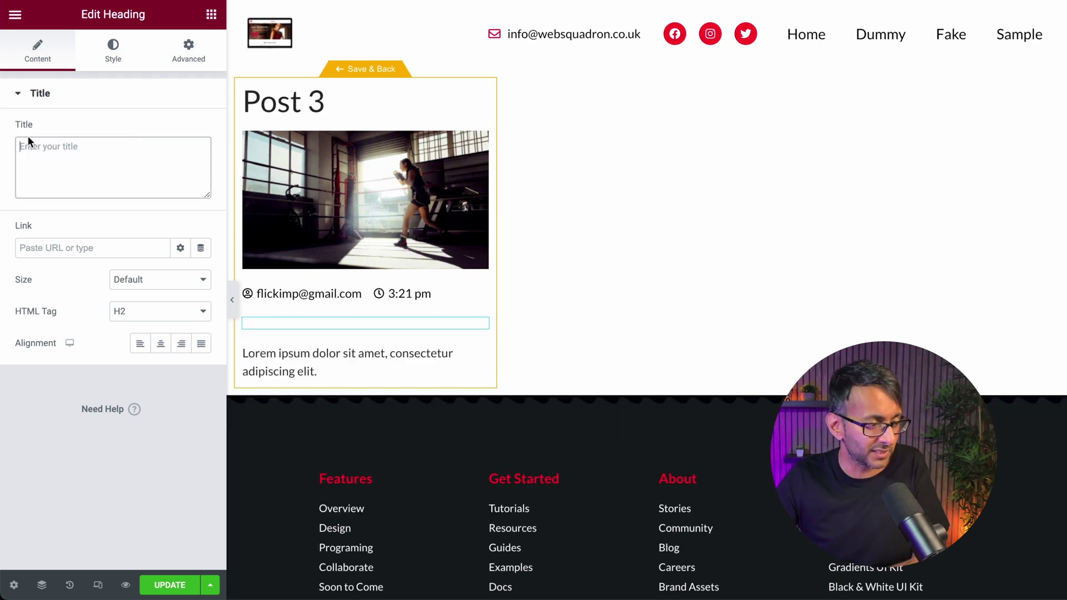
pyautogui.click(201, 149)
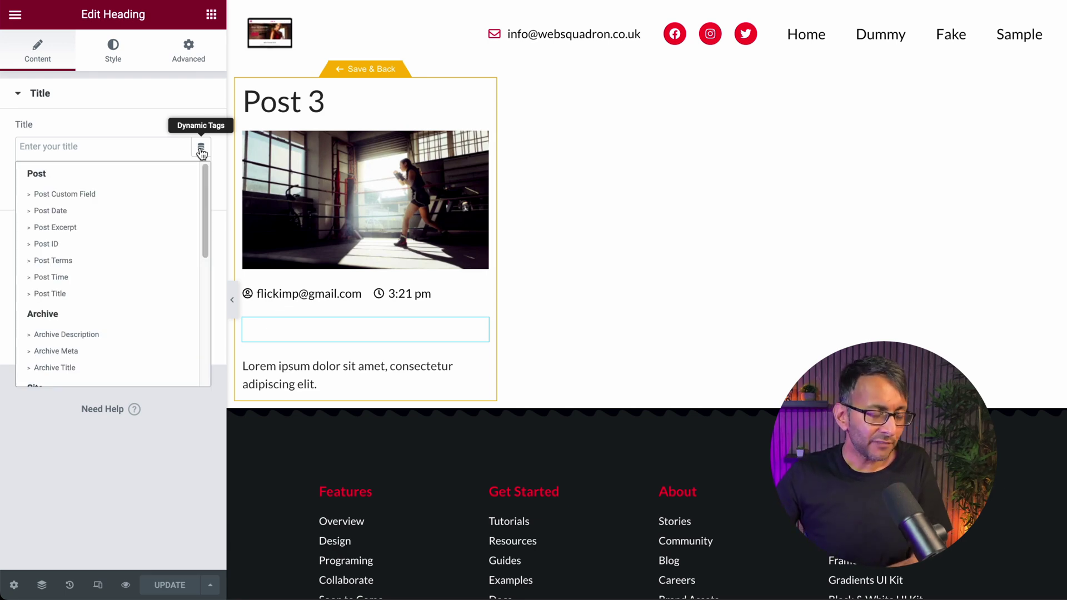
pyautogui.click(692, 102)
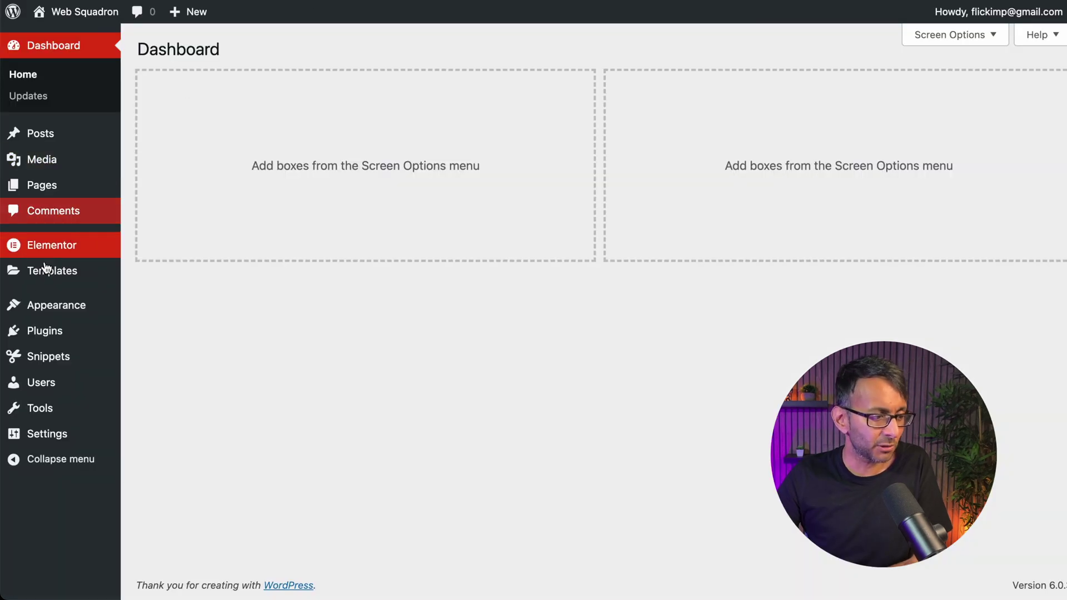
# - Switch to the WordPress dashboard and search the plugins available to add for "pods"
pyautogui.moveTo(60, 329)
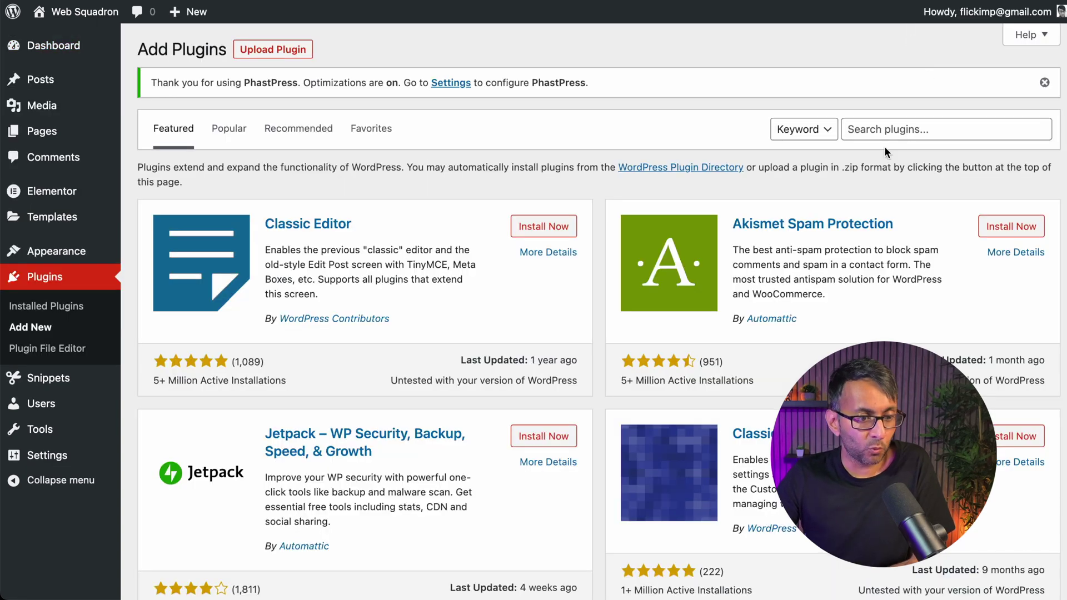
pyautogui.click(911, 127)
pyautogui.write('pods')
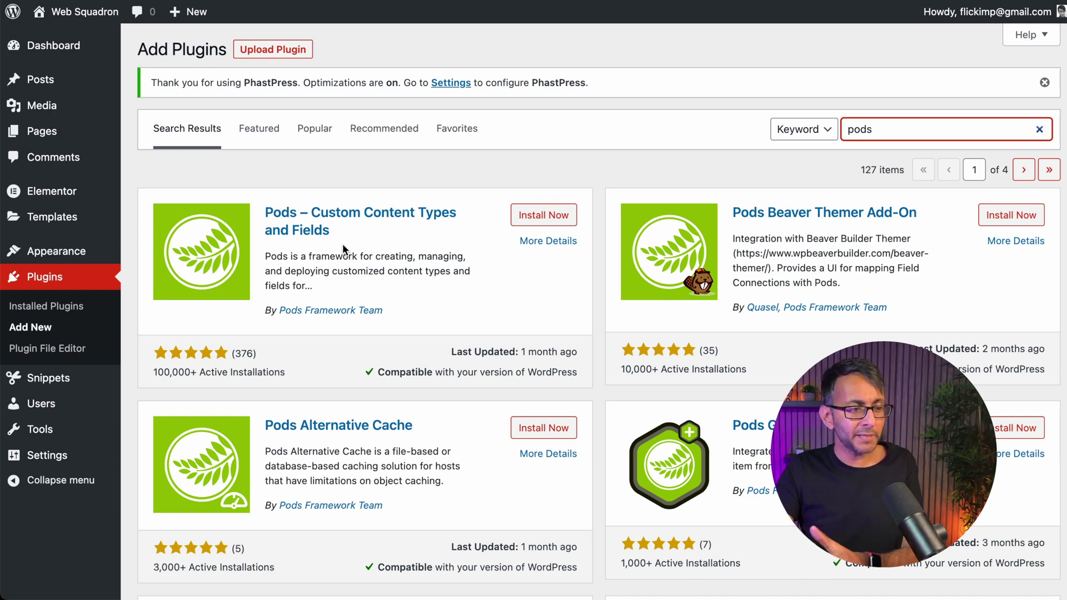
pyautogui.moveTo(43, 89)
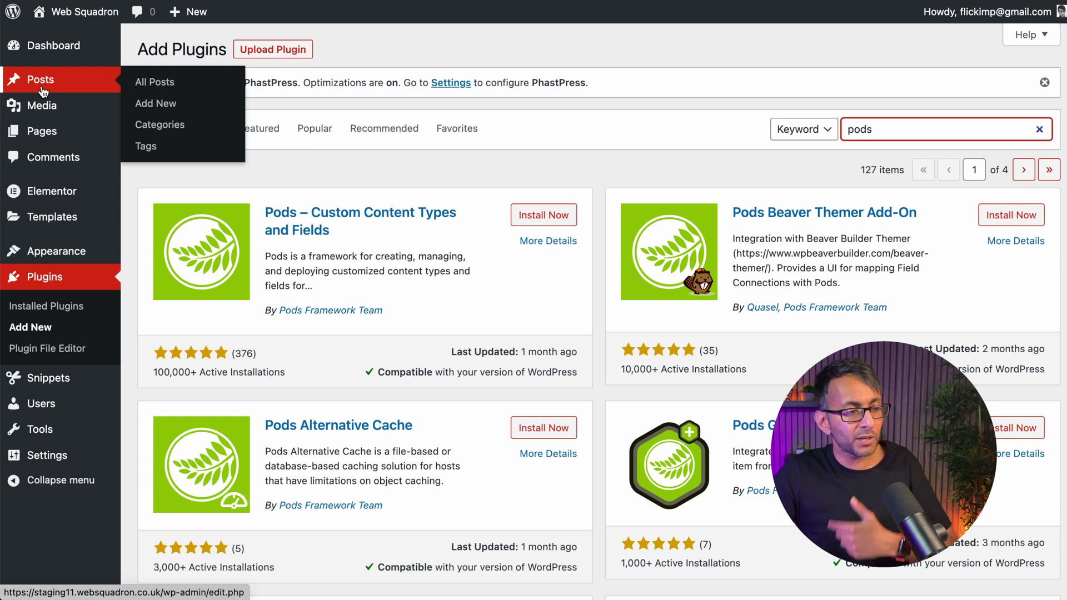
pyautogui.moveTo(40, 113)
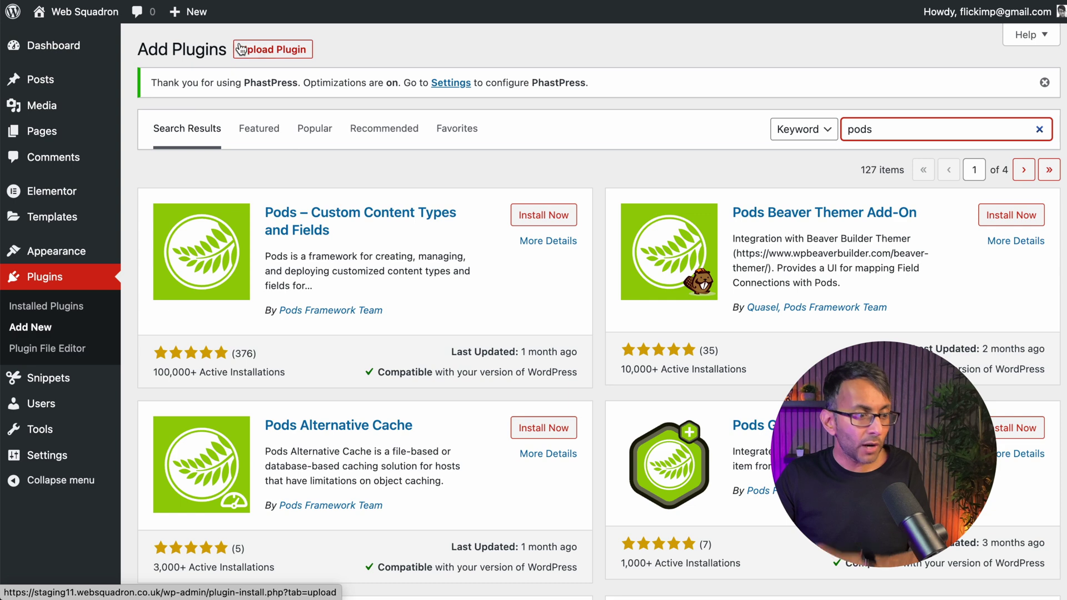
# - Install and activate the Pods – Custom Content Types and Fields plugin
pyautogui.click(528, 223)
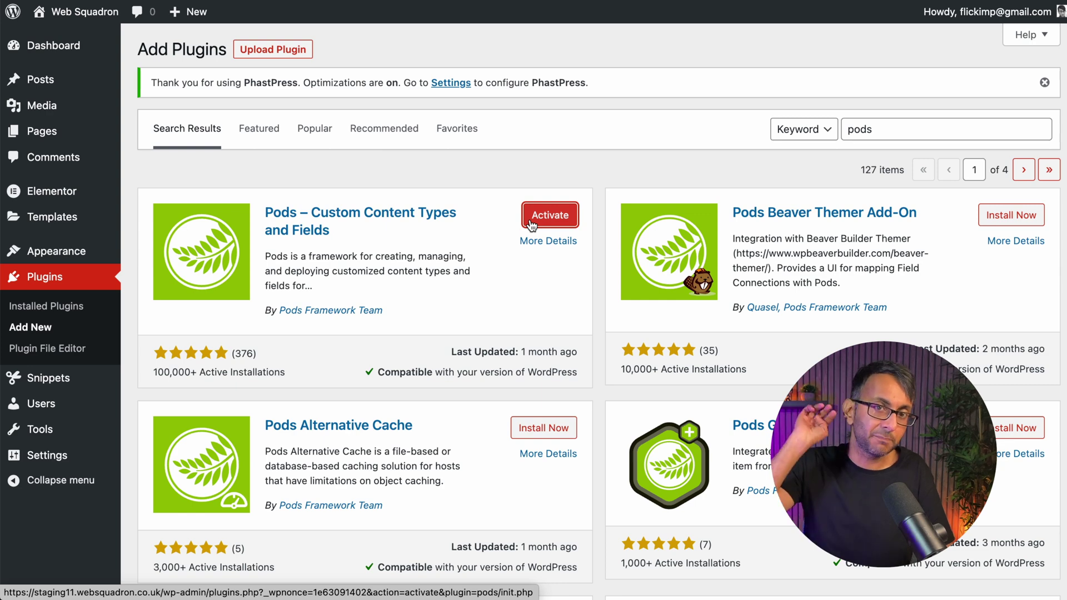
pyautogui.click(531, 222)
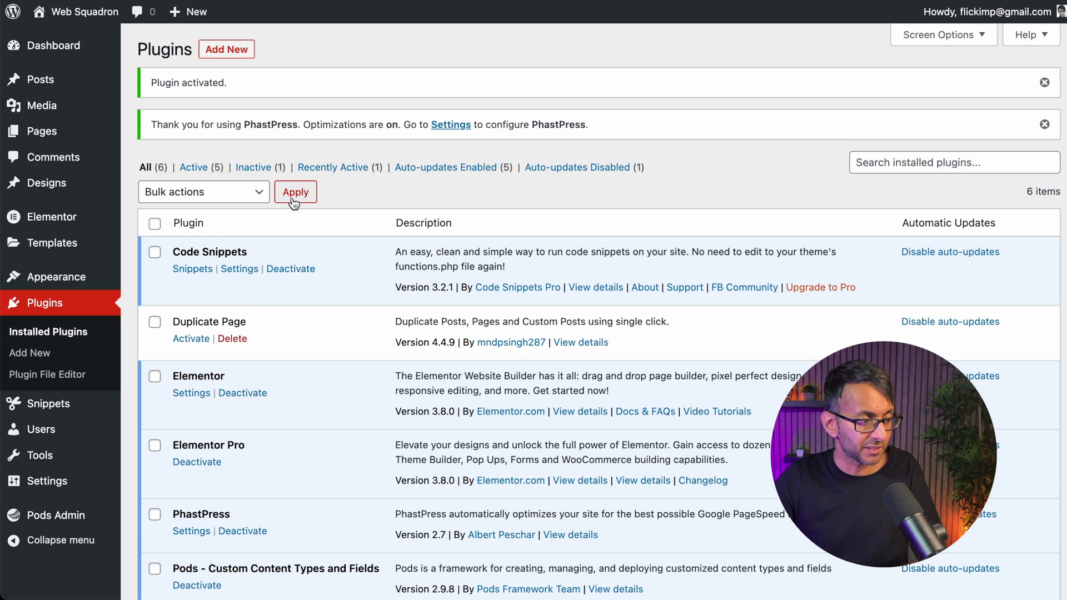
pyautogui.scroll(-3, 193, 502)
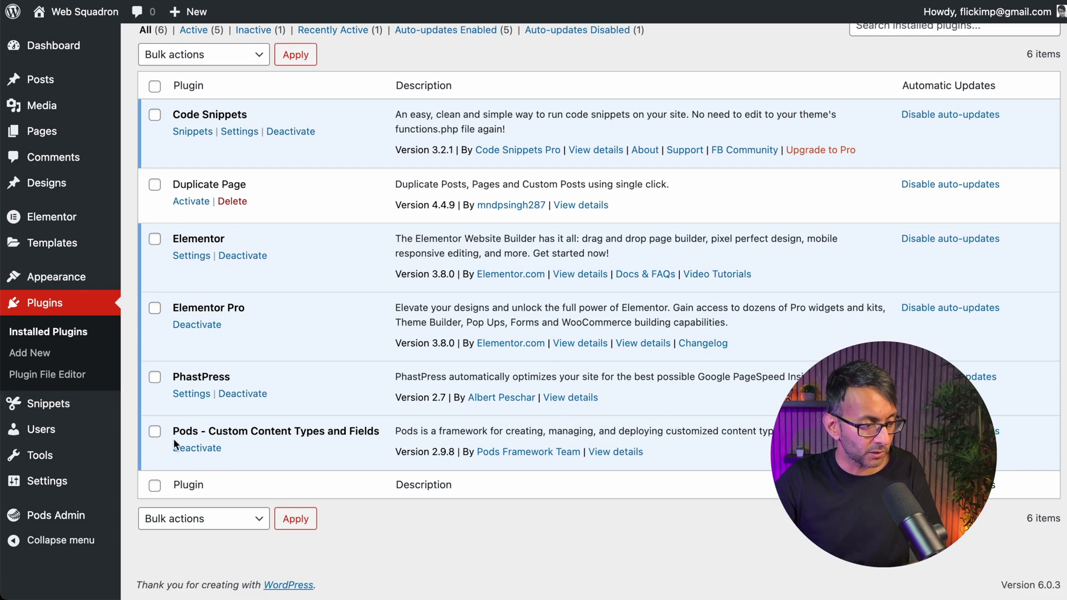
# - Add a new pod in Pods Admin that extends Posts with custom fields
pyautogui.moveTo(61, 515)
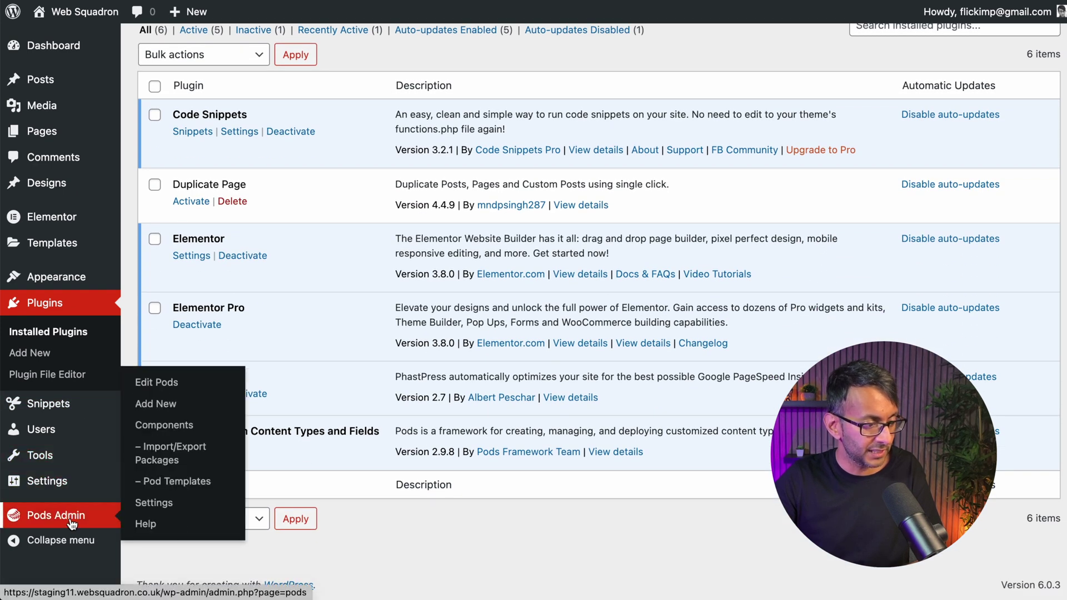
pyautogui.click(178, 404)
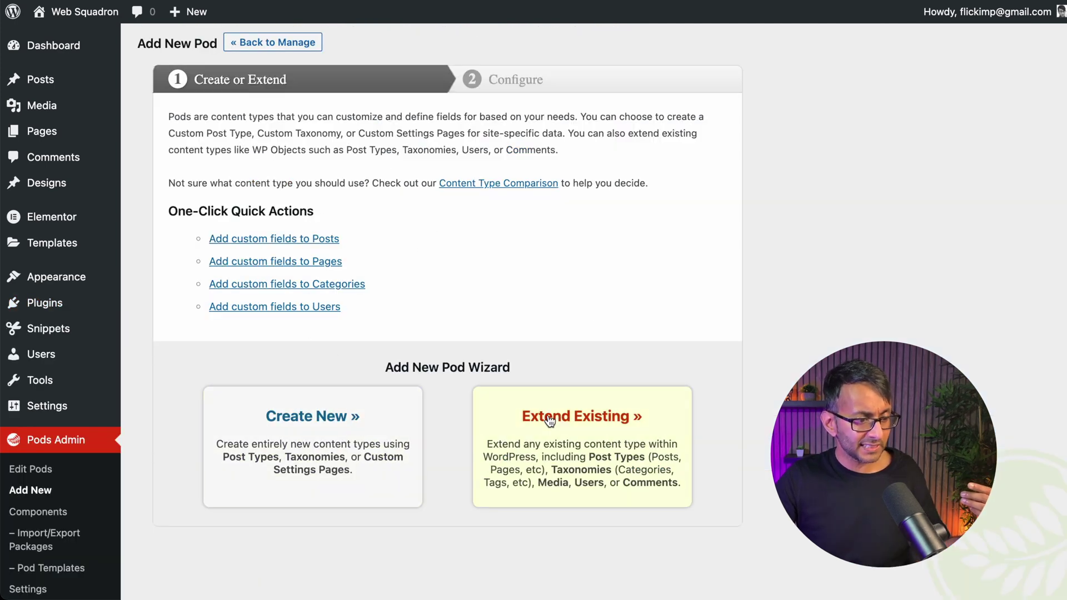
pyautogui.click(290, 244)
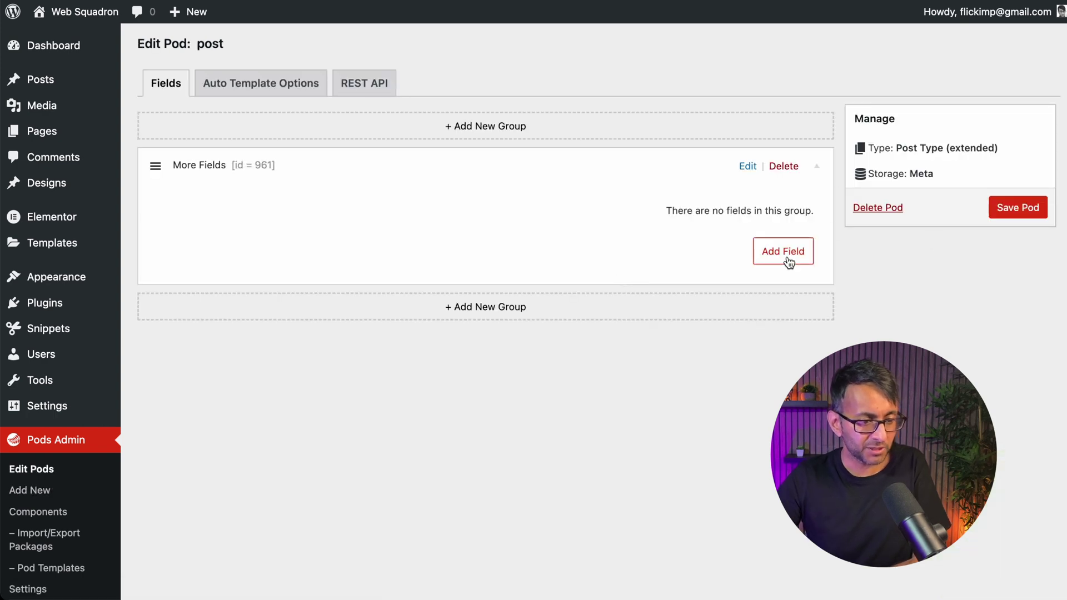
# - Start a new field in the More Fields group and label it "Power"
pyautogui.click(784, 253)
pyautogui.click(417, 181)
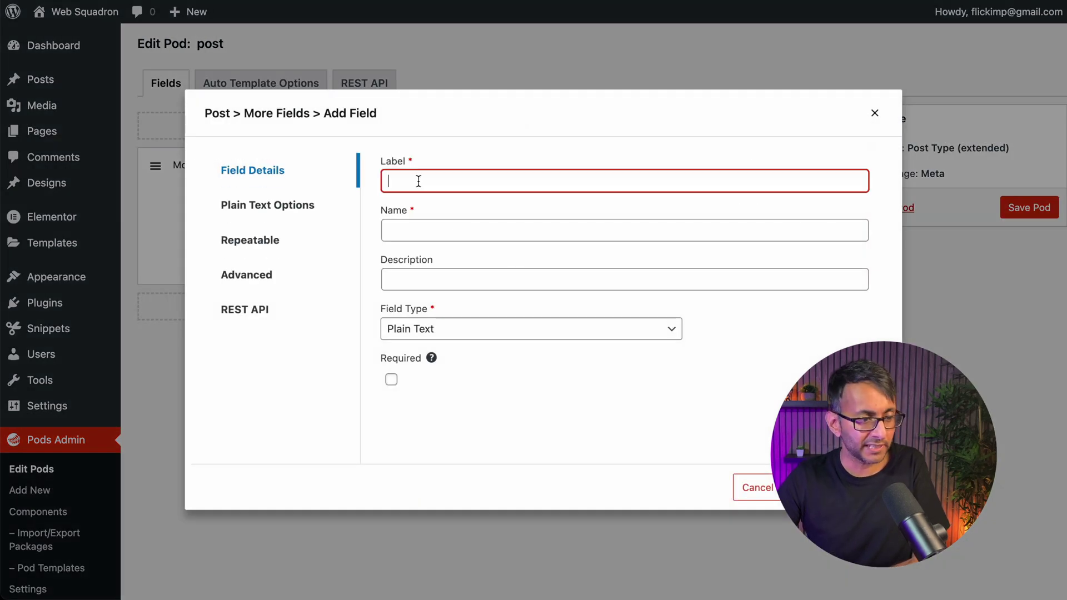
pyautogui.write('Power')
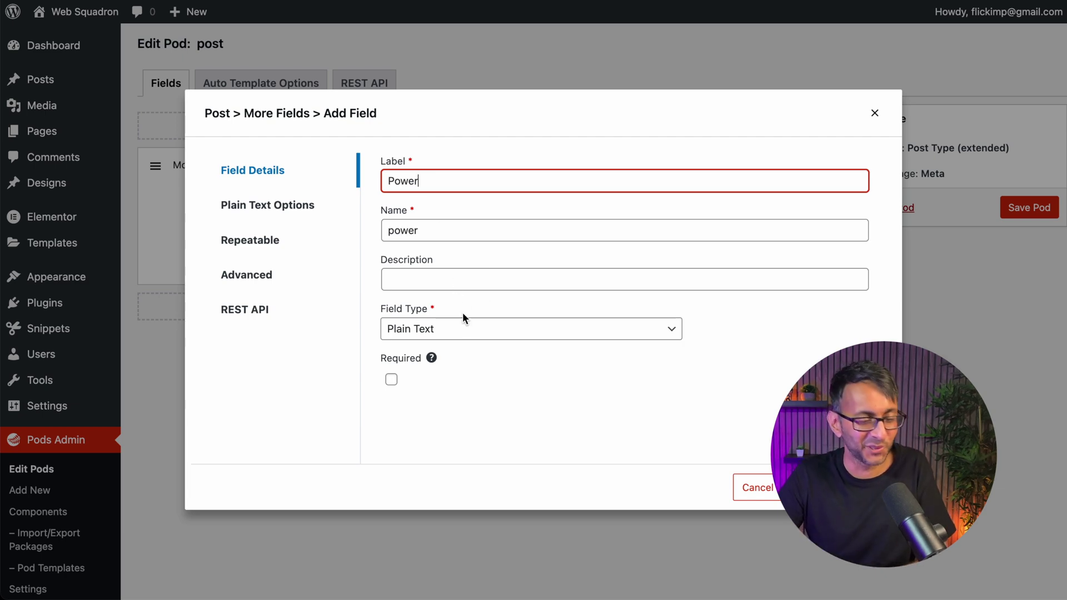
# - Set the Power field's type to Relationship and its related type to Simple (custom defined list)
pyautogui.click(486, 332)
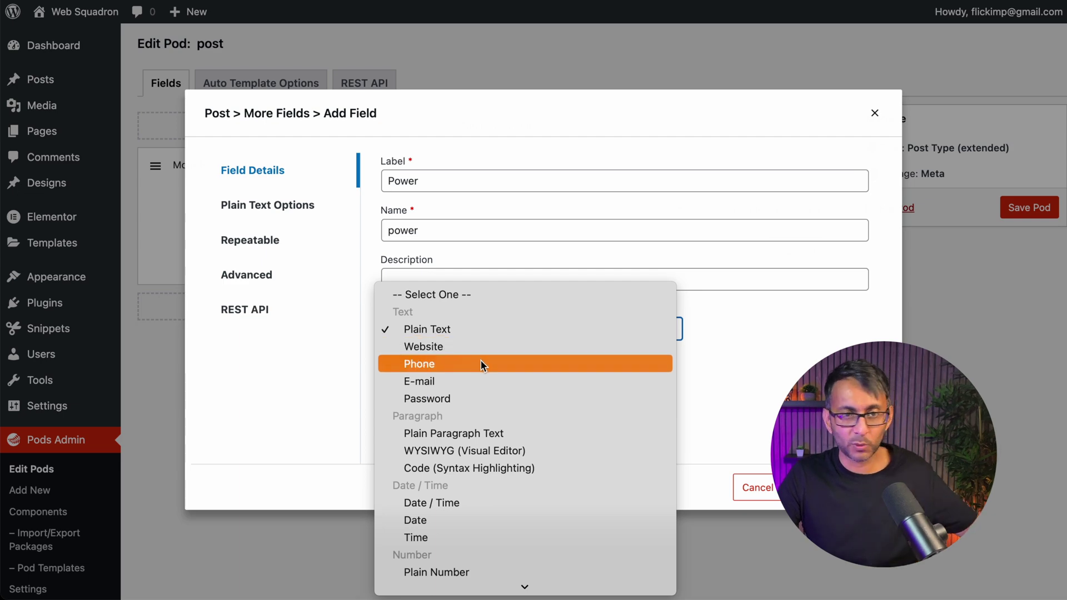
pyautogui.scroll(-3, 481, 361)
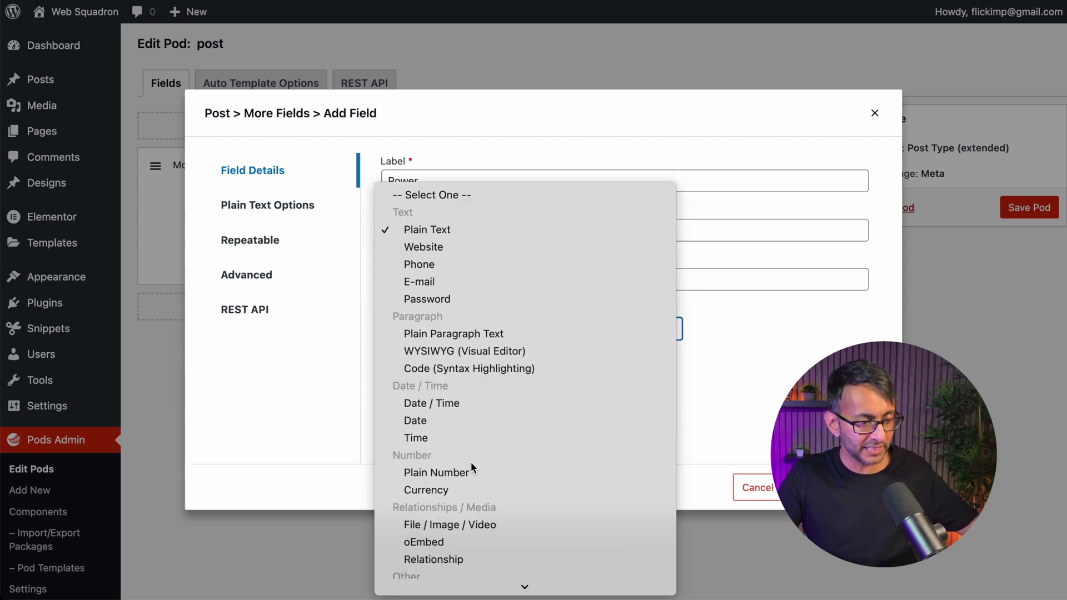
pyautogui.click(499, 557)
pyautogui.click(573, 376)
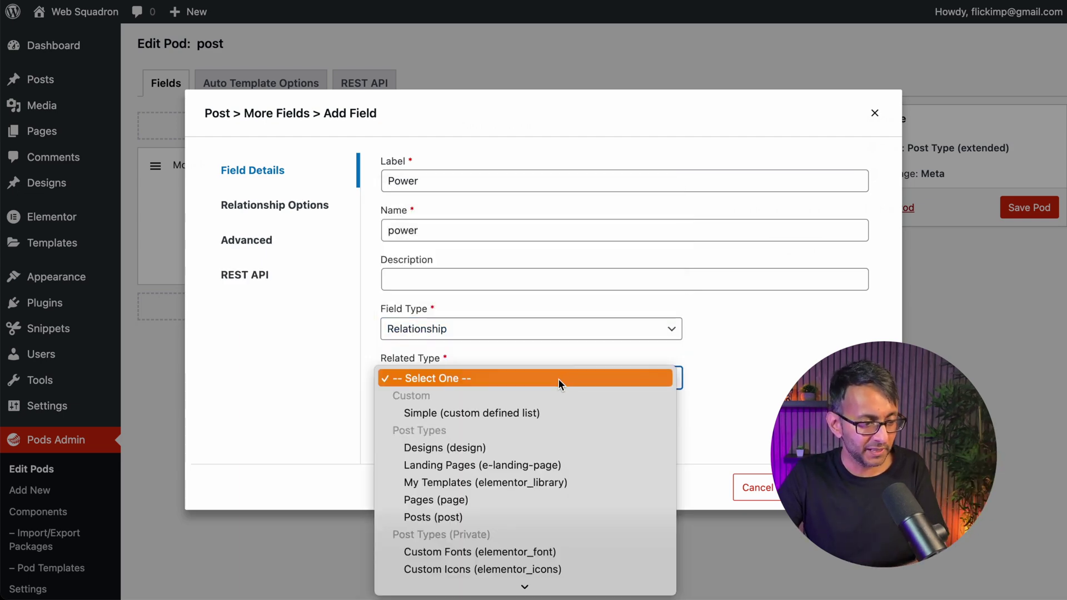
pyautogui.click(523, 415)
# - Enter Freezing, Flying and Laser Beams on separate lines as the Power field's custom options and save the field
pyautogui.click(448, 446)
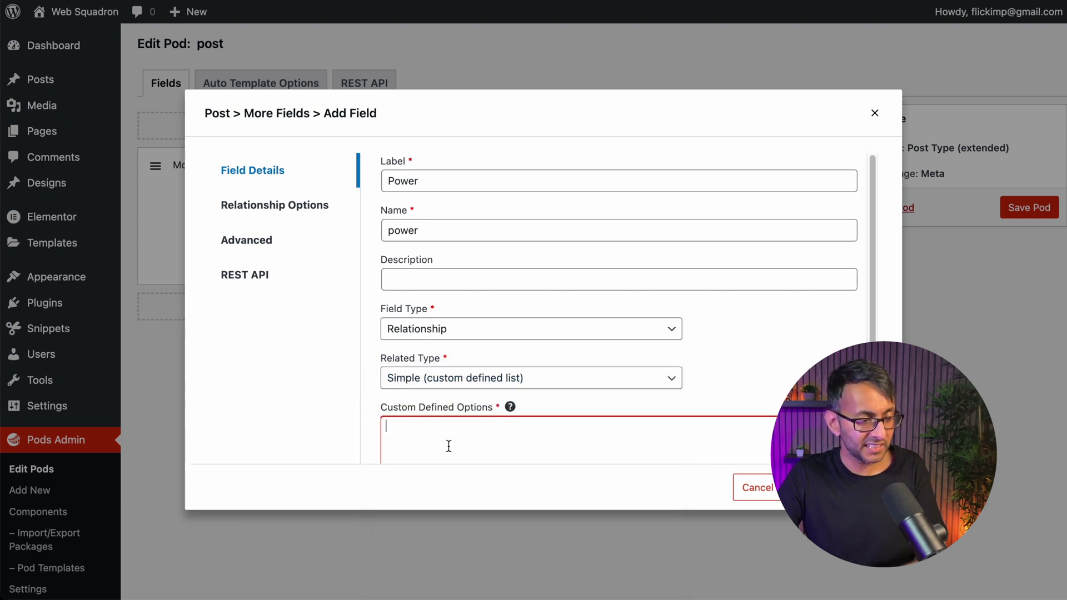
pyautogui.scroll(-3, 545, 414)
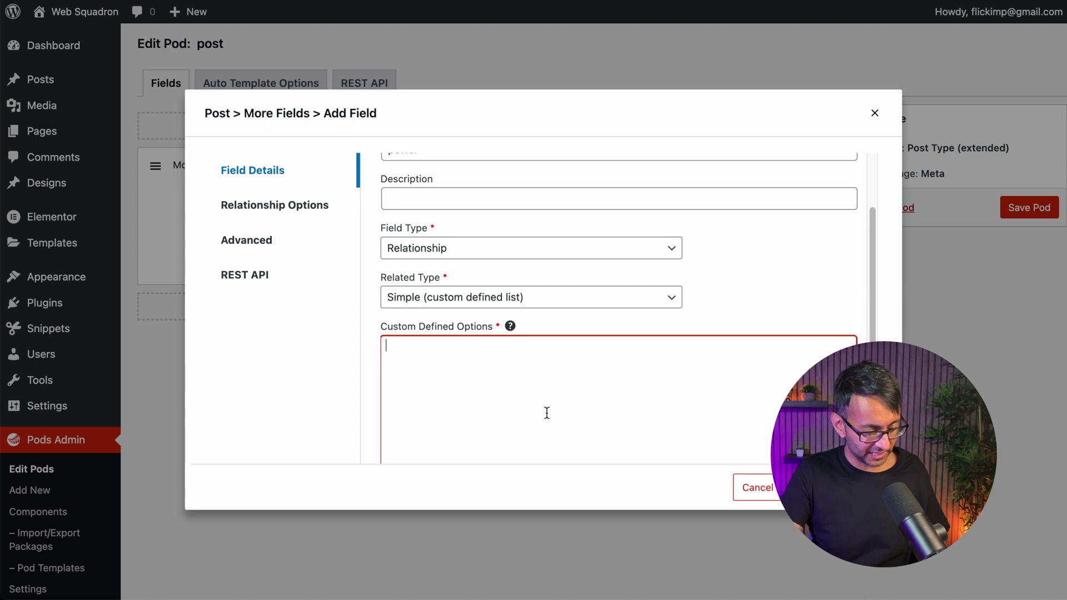
pyautogui.write('Freezing Flying Laser Beams')
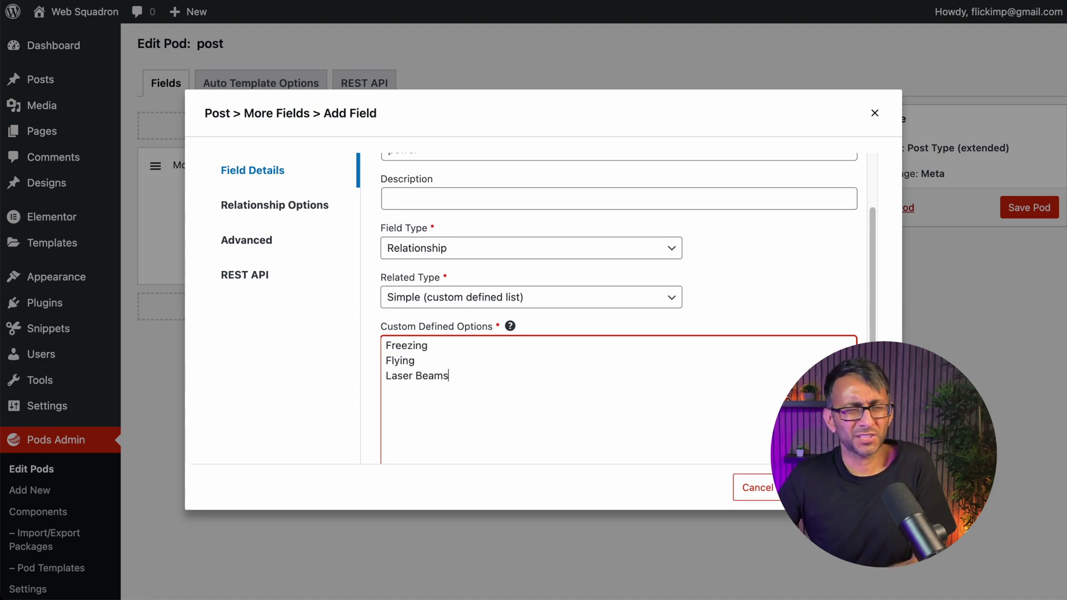
pyautogui.click(822, 487)
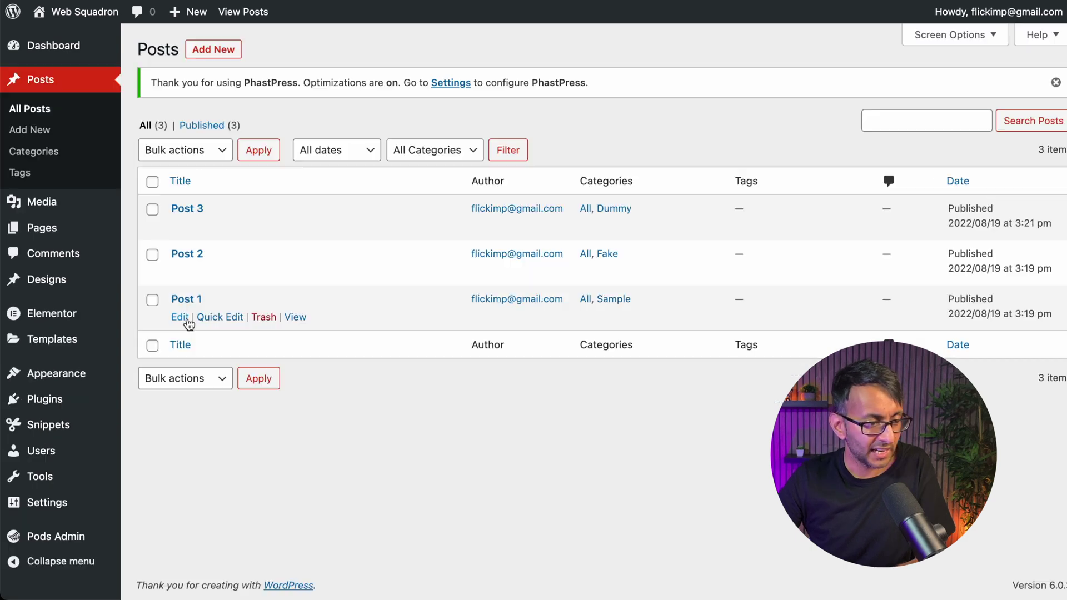
# - Open Post 1 for editing, set its Power field to Flying and update the post
pyautogui.rightClick(176, 315)
pyautogui.click(308, 83)
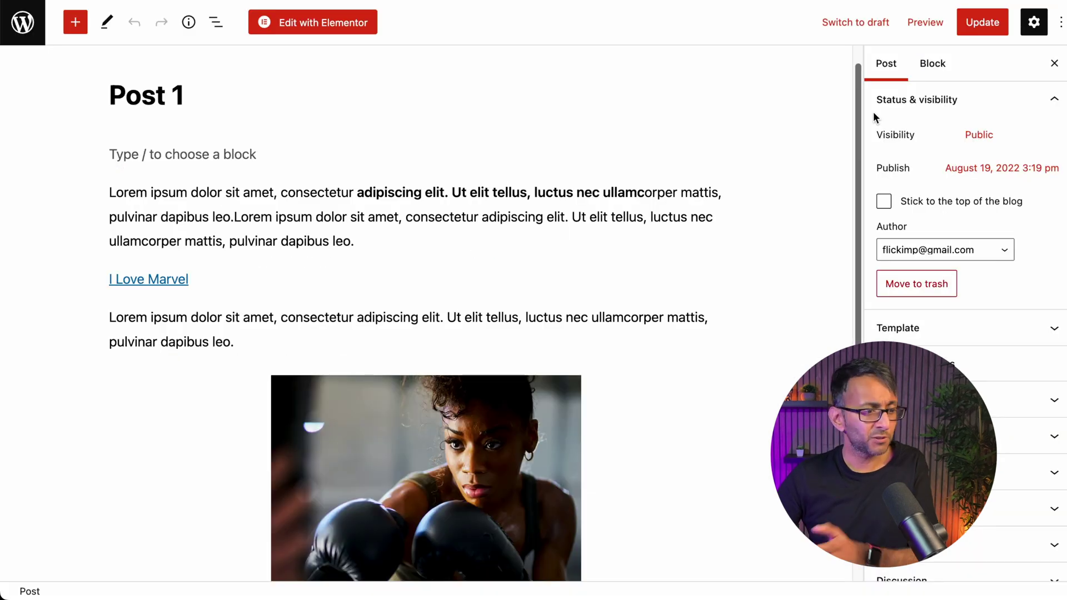
pyautogui.scroll(-5, 844, 299)
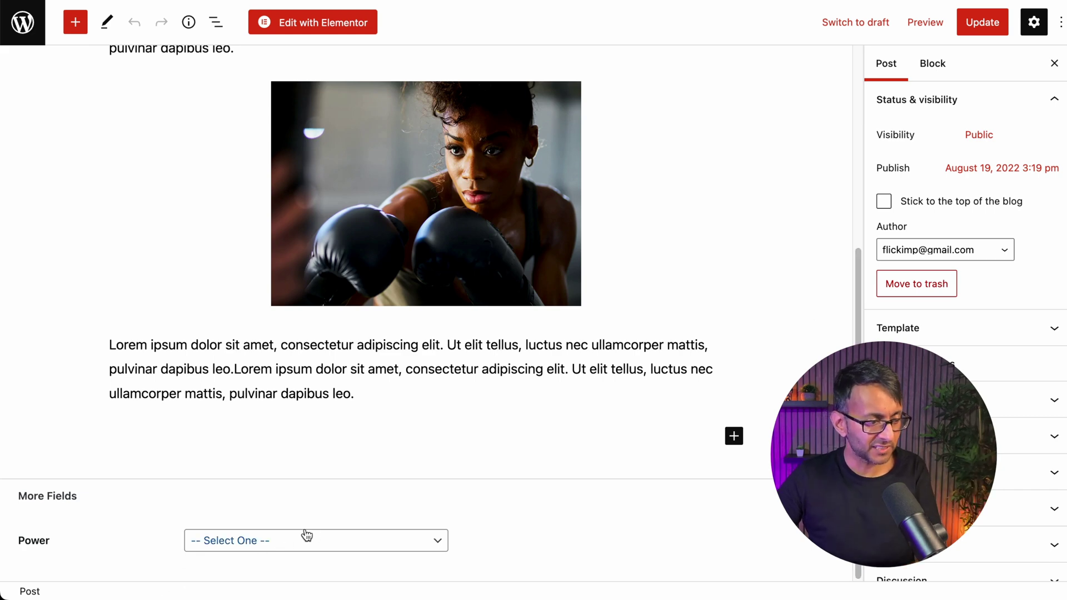
pyautogui.scroll(1, 229, 538)
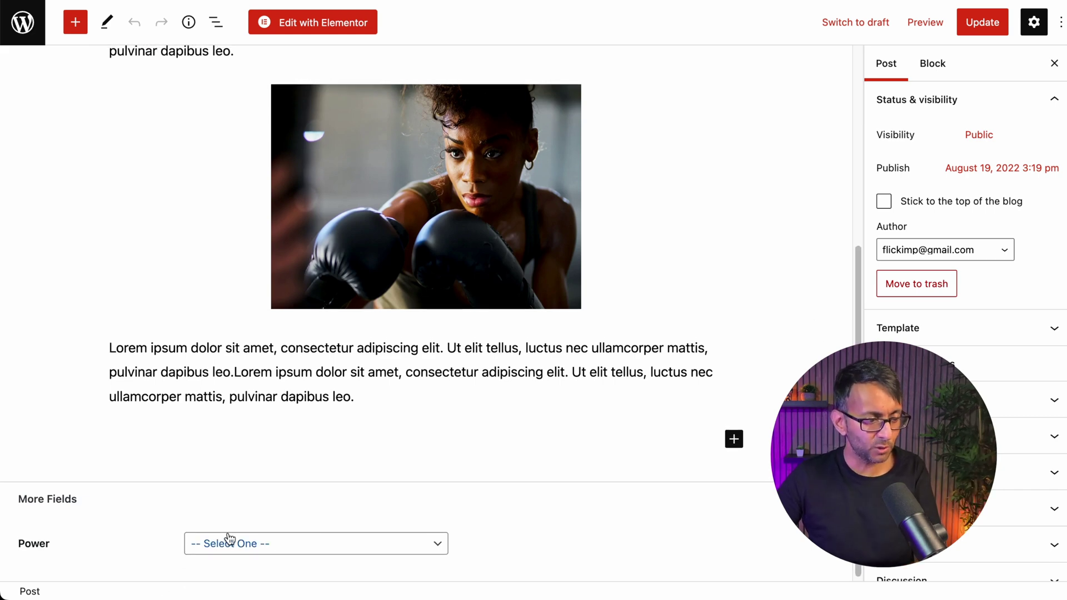
pyautogui.click(275, 543)
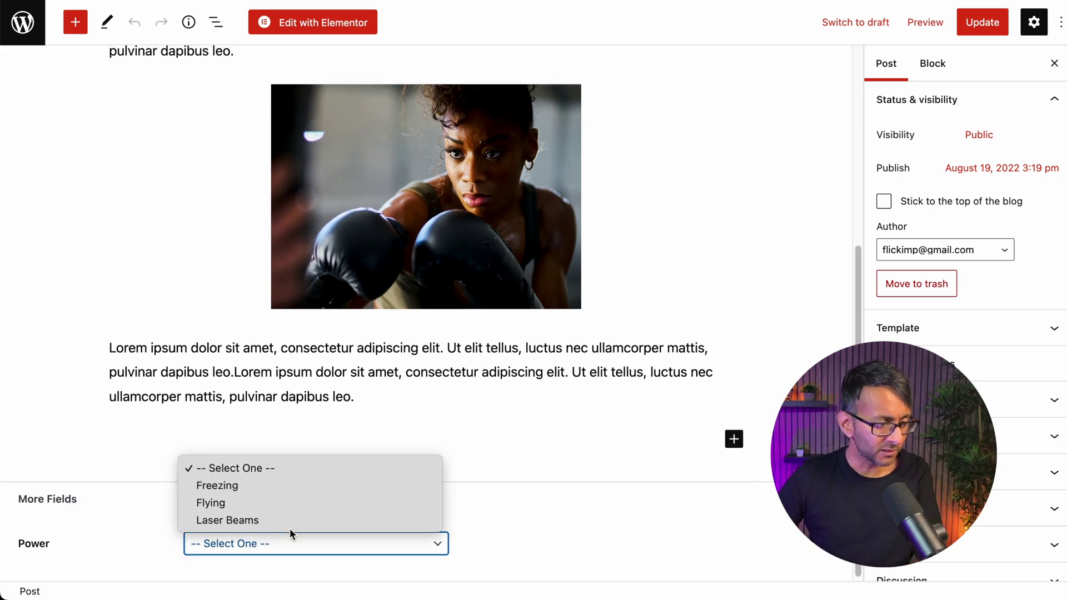
pyautogui.click(276, 502)
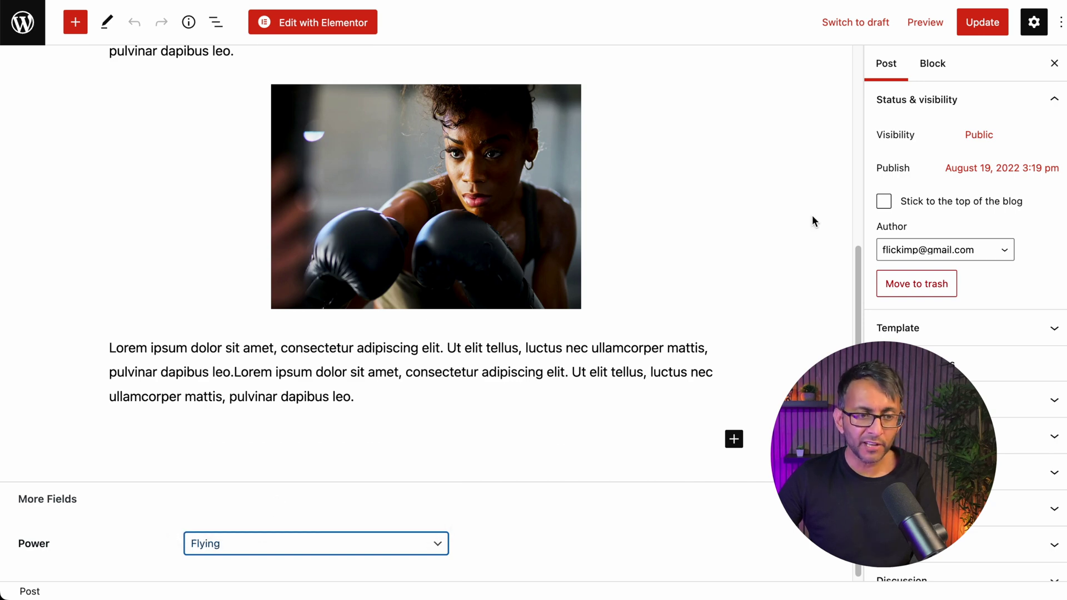
pyautogui.click(979, 12)
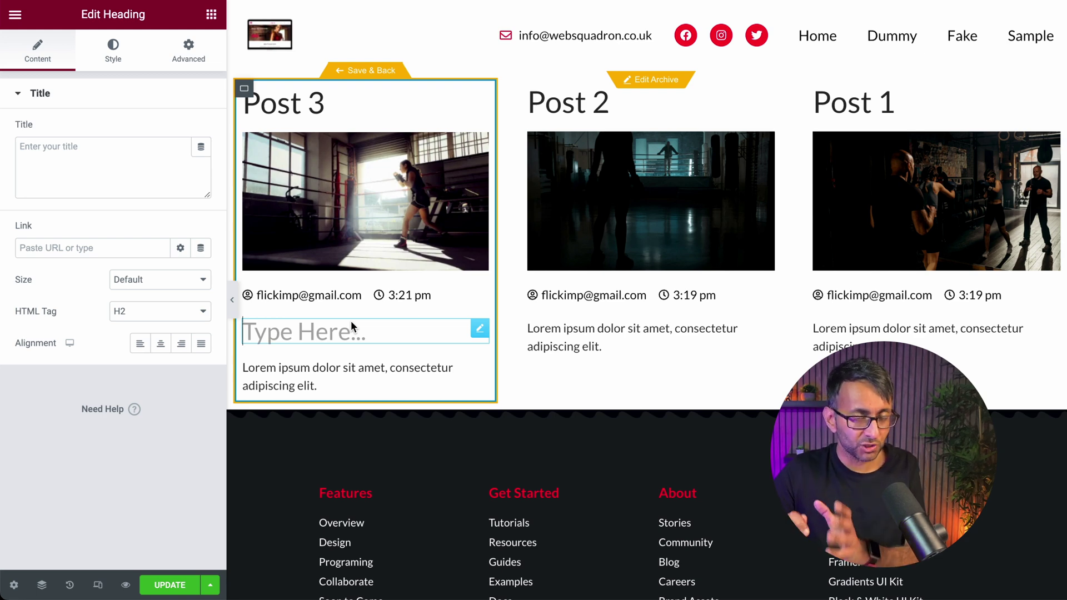
# - Set the heading's title dynamically to the Pods Field with the key Power and update the loop item template
pyautogui.click(200, 146)
pyautogui.moveTo(206, 220); pyautogui.dragTo(204, 373)
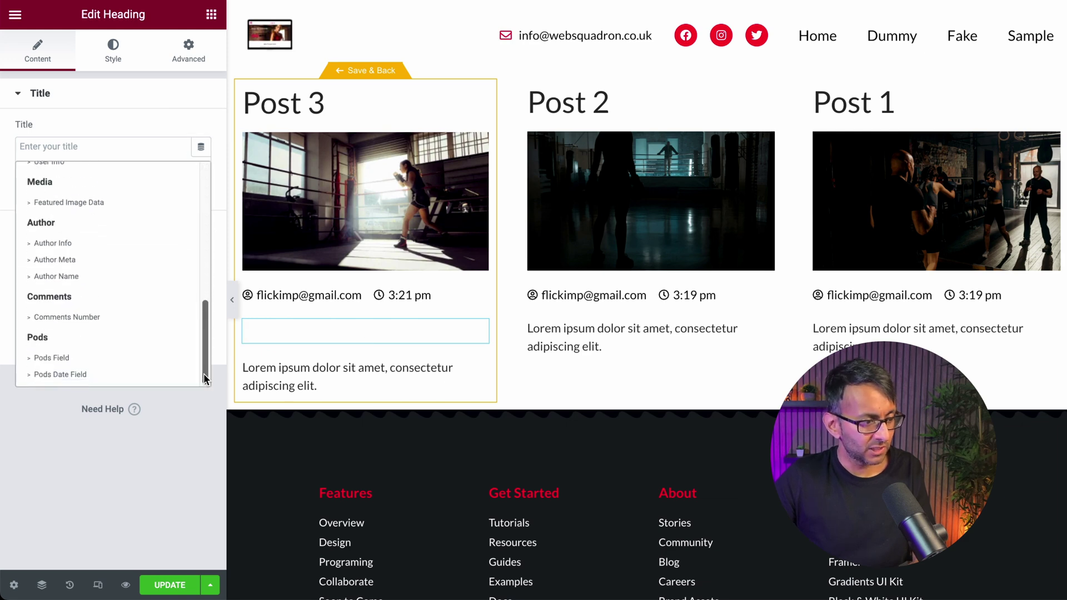
pyautogui.click(93, 359)
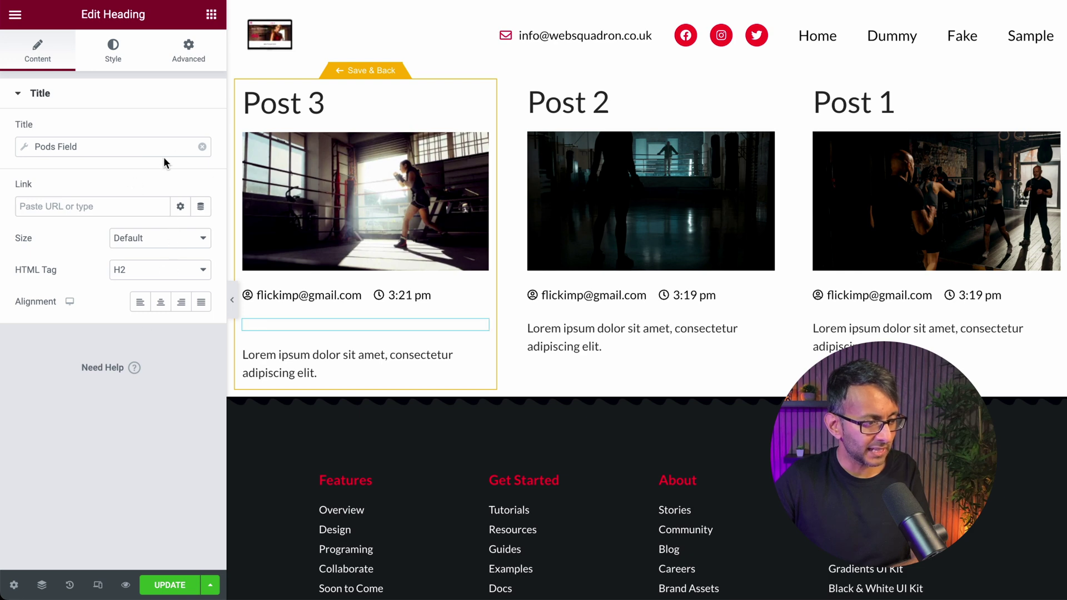
pyautogui.click(25, 146)
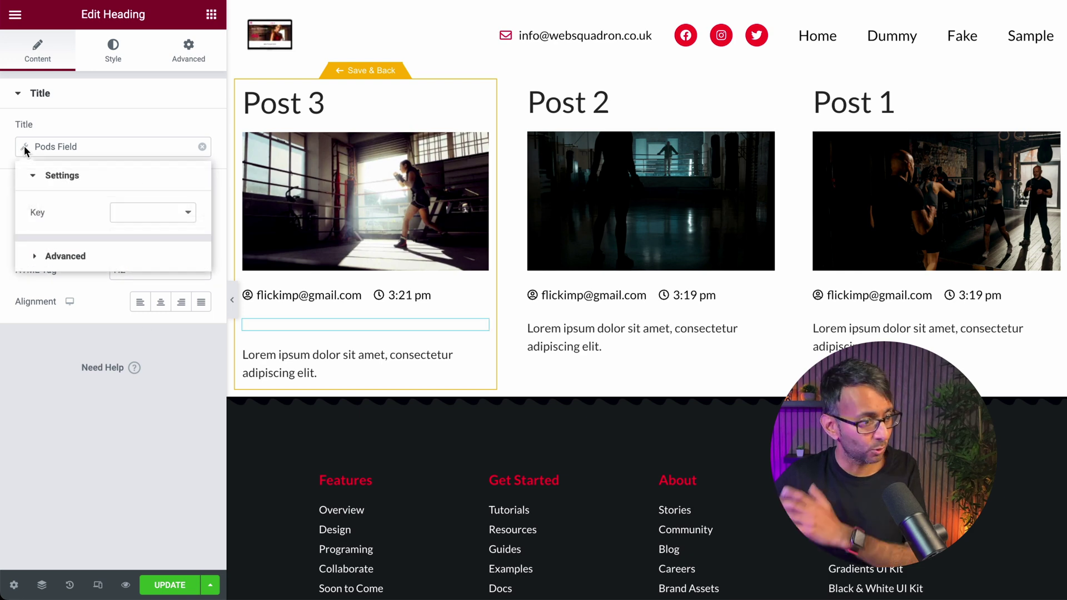
pyautogui.click(139, 221)
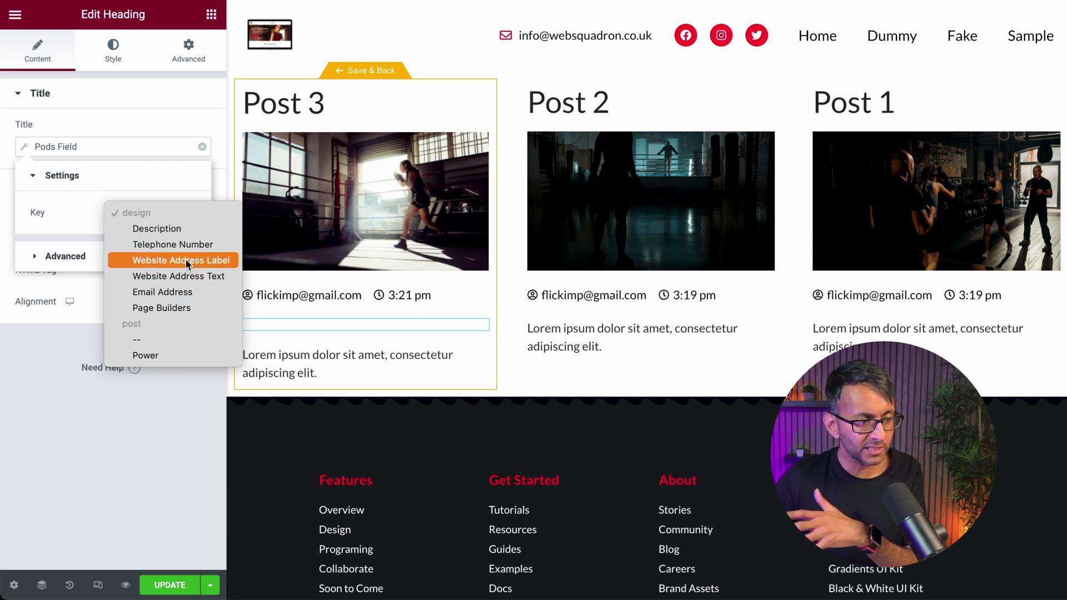
pyautogui.click(183, 356)
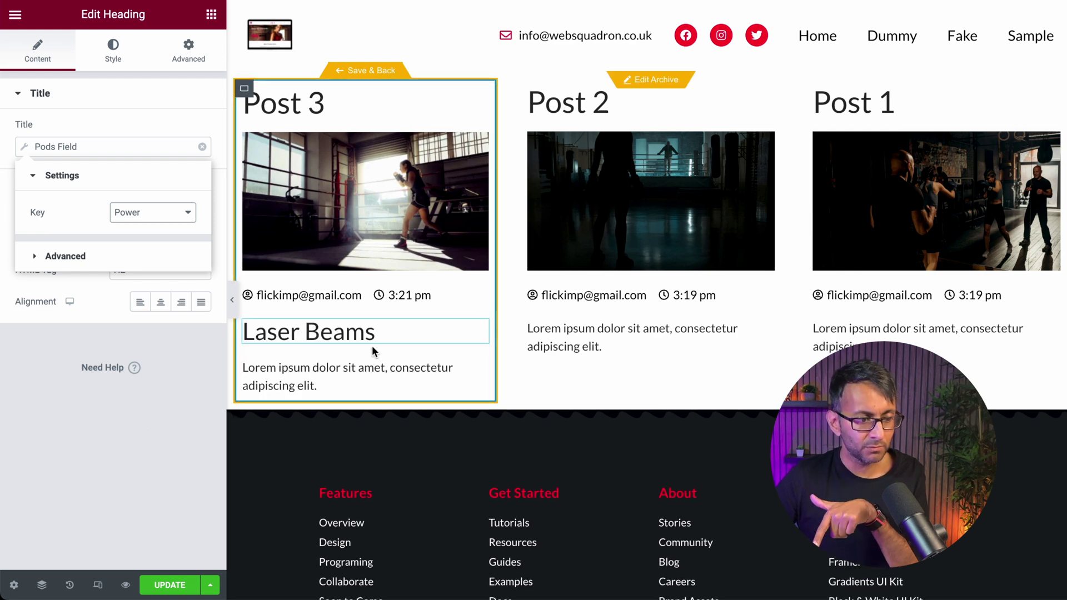
pyautogui.click(173, 588)
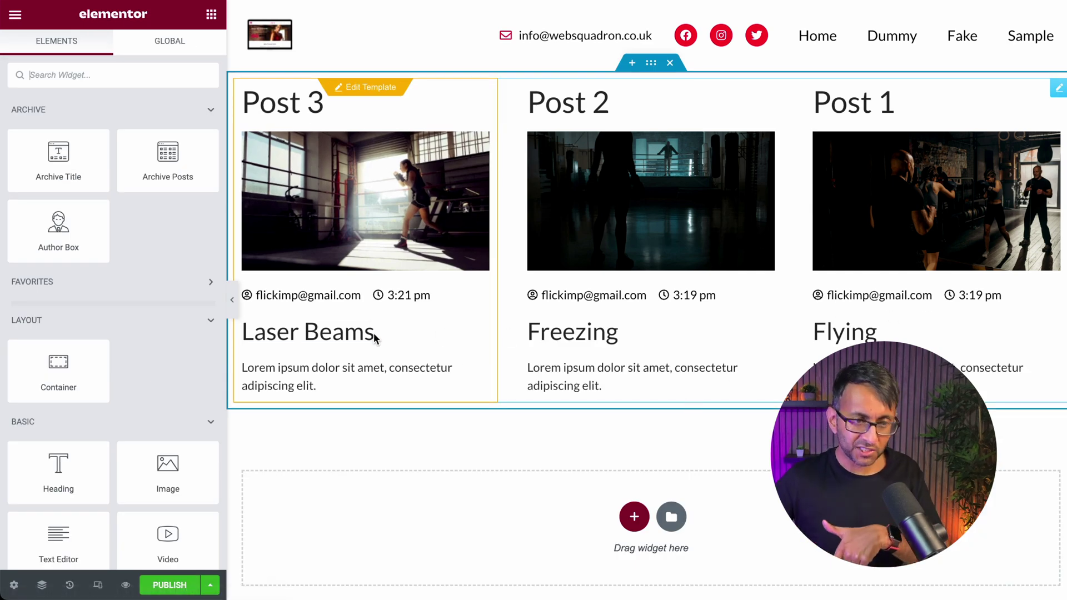
# - Reopen the loop item template and set the Power heading's typography size to 20 px
pyautogui.click(381, 92)
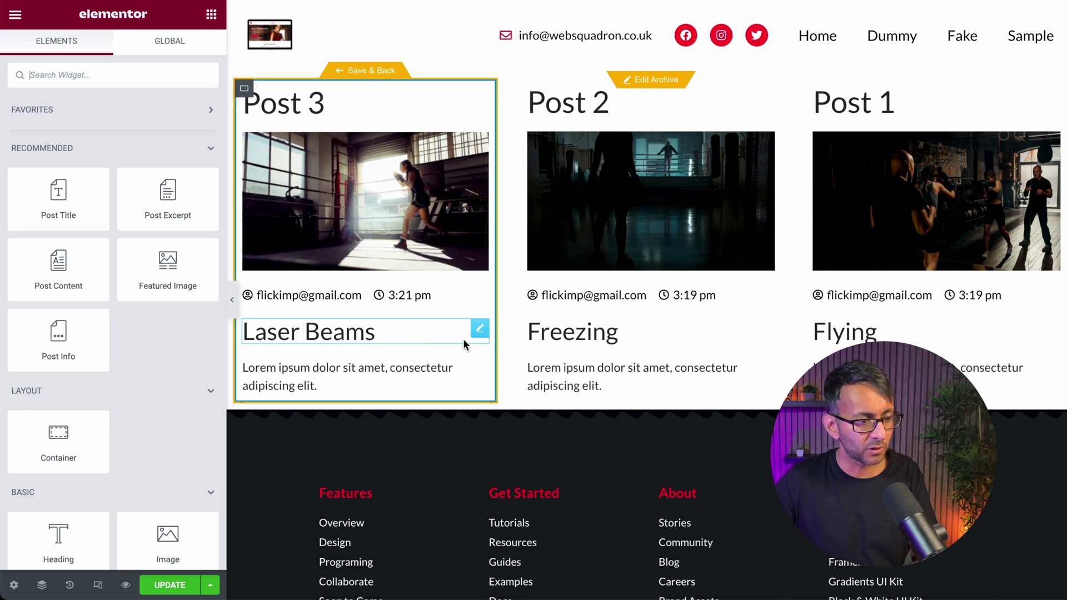
pyautogui.click(464, 344)
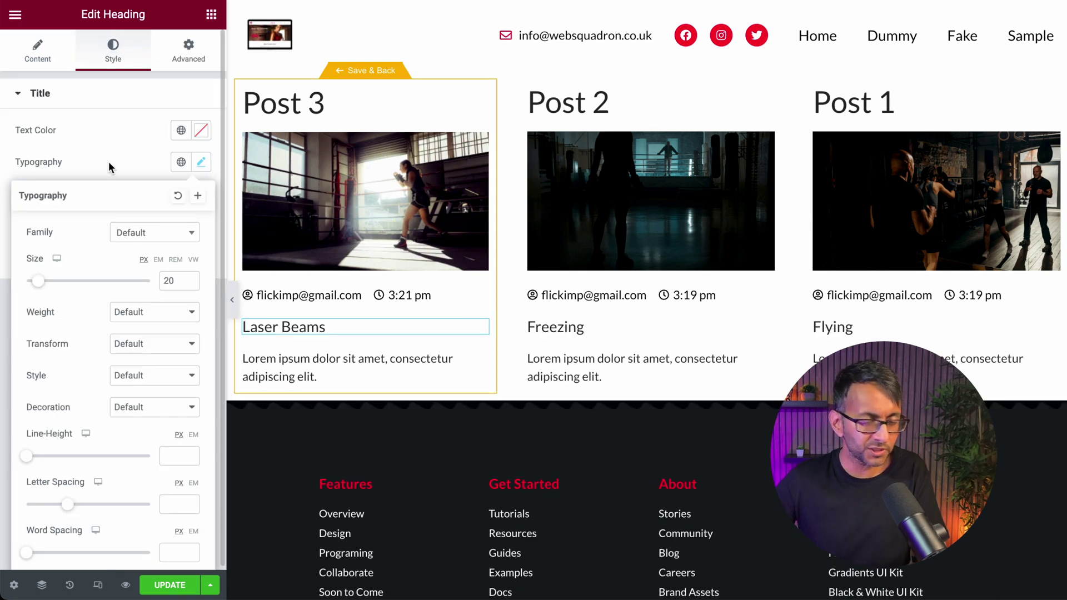
pyautogui.click(109, 167)
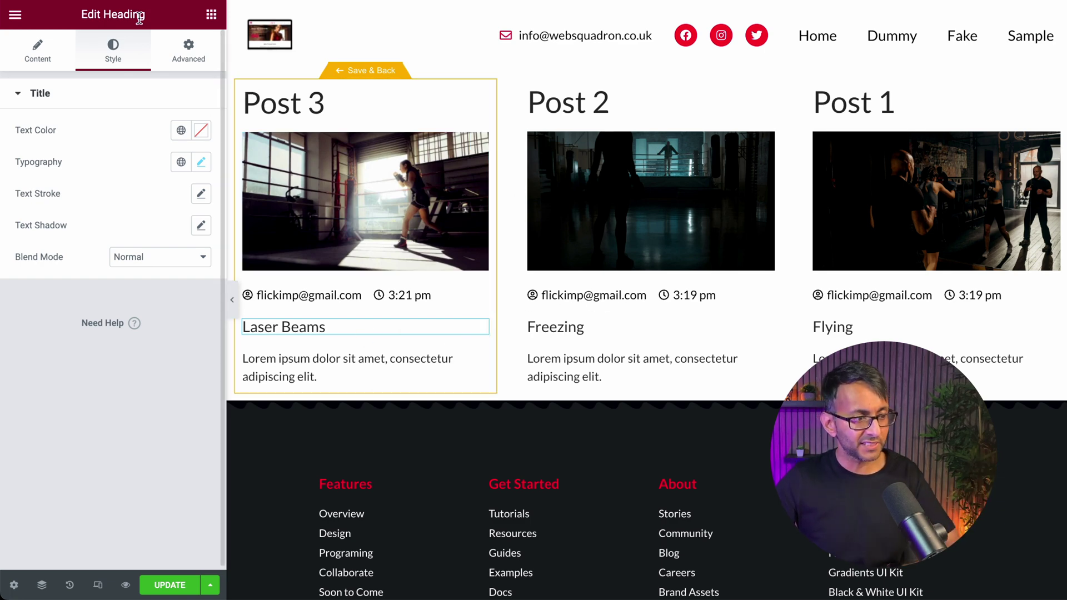
pyautogui.click(211, 15)
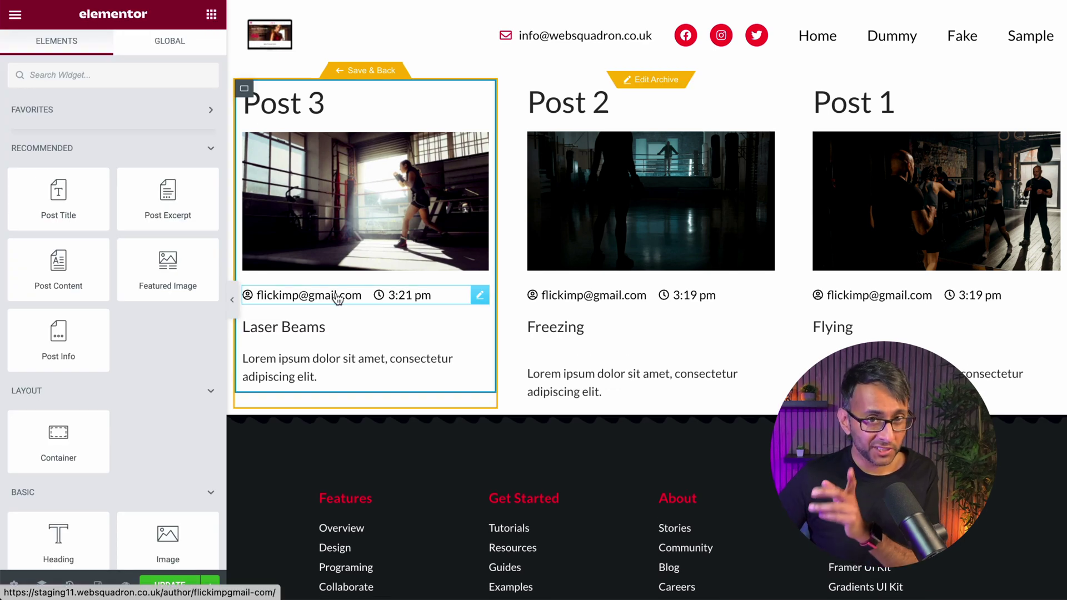
# - Delete the post info, Power heading and post excerpt widgets from the loop item
pyautogui.rightClick(337, 298)
pyautogui.click(412, 543)
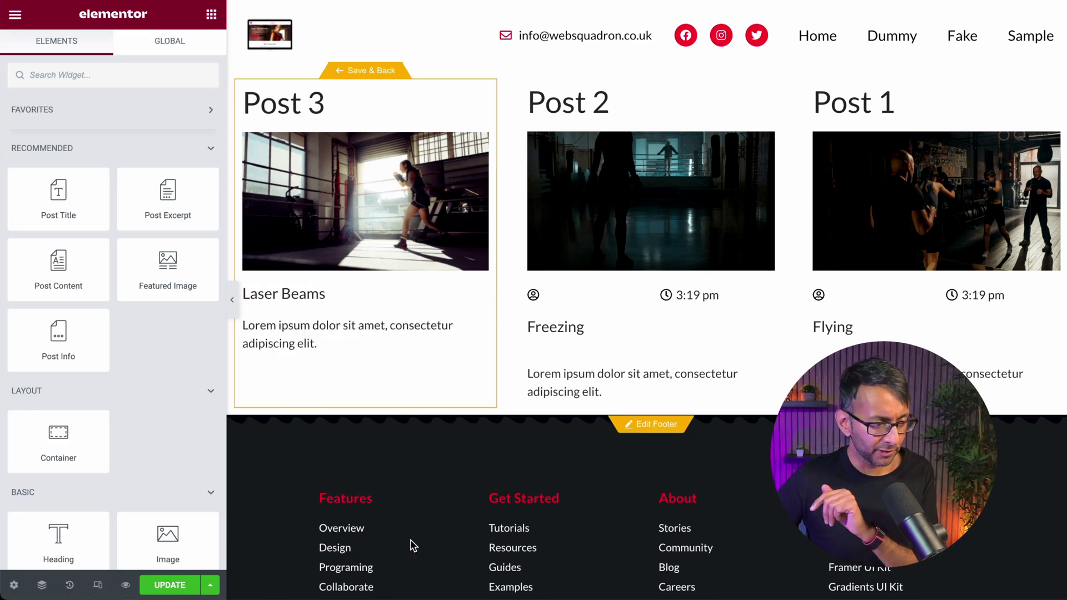
pyautogui.rightClick(321, 282)
pyautogui.rightClick(299, 293)
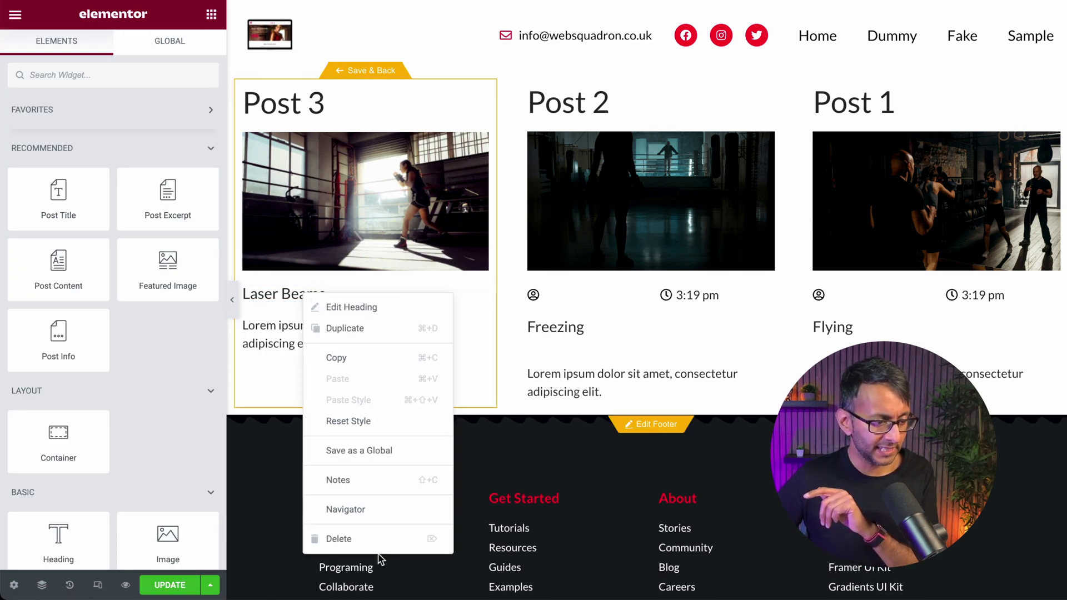
pyautogui.click(383, 537)
pyautogui.rightClick(347, 297)
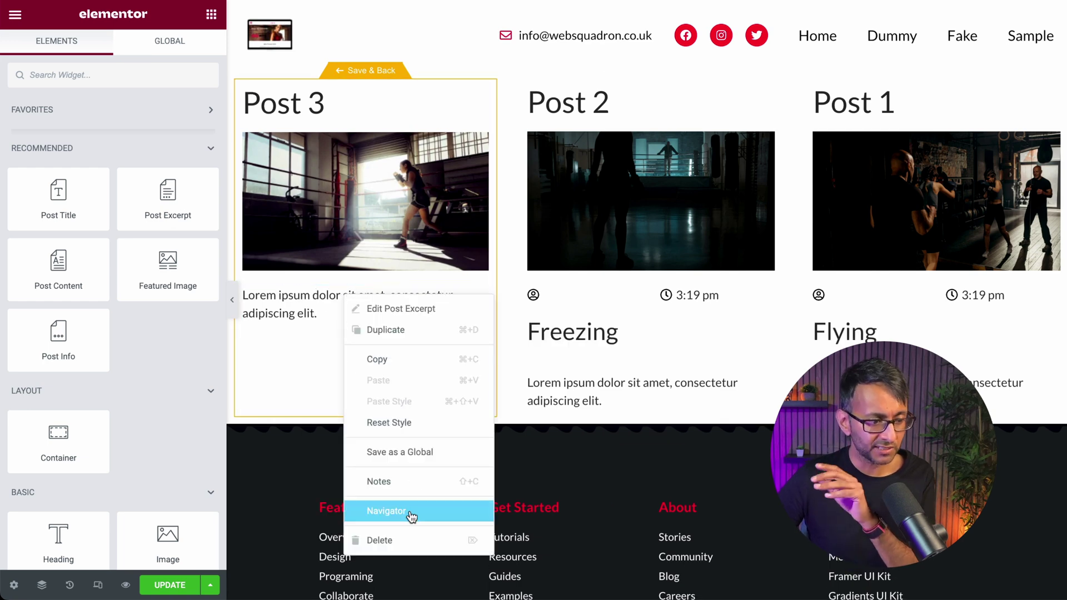
pyautogui.click(411, 541)
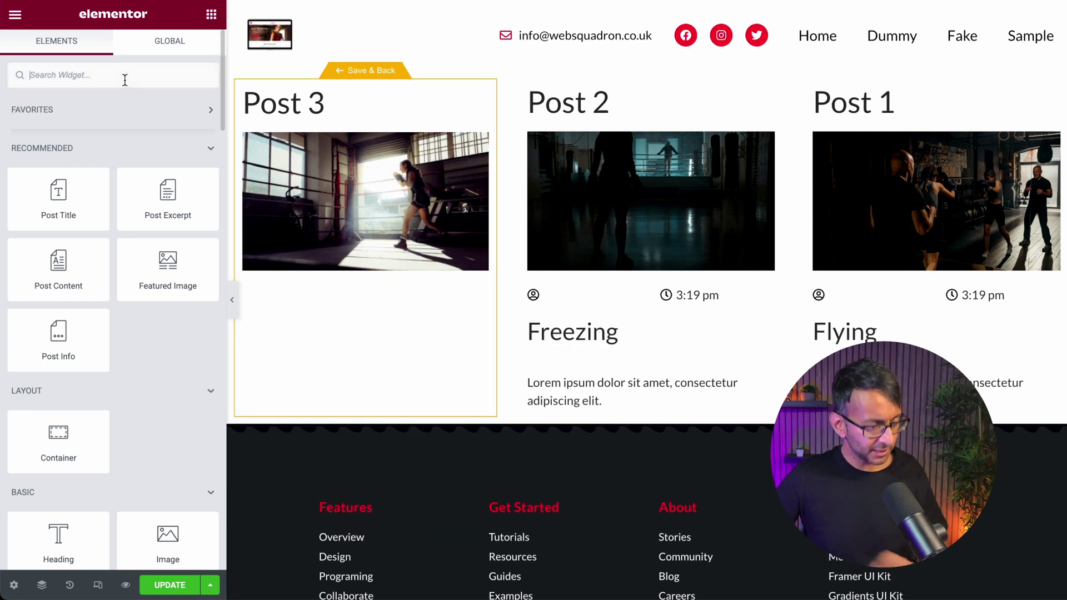
# - Add a Call to Action widget below the featured image in the loop item and set its skin to Cover
pyautogui.write('cta')
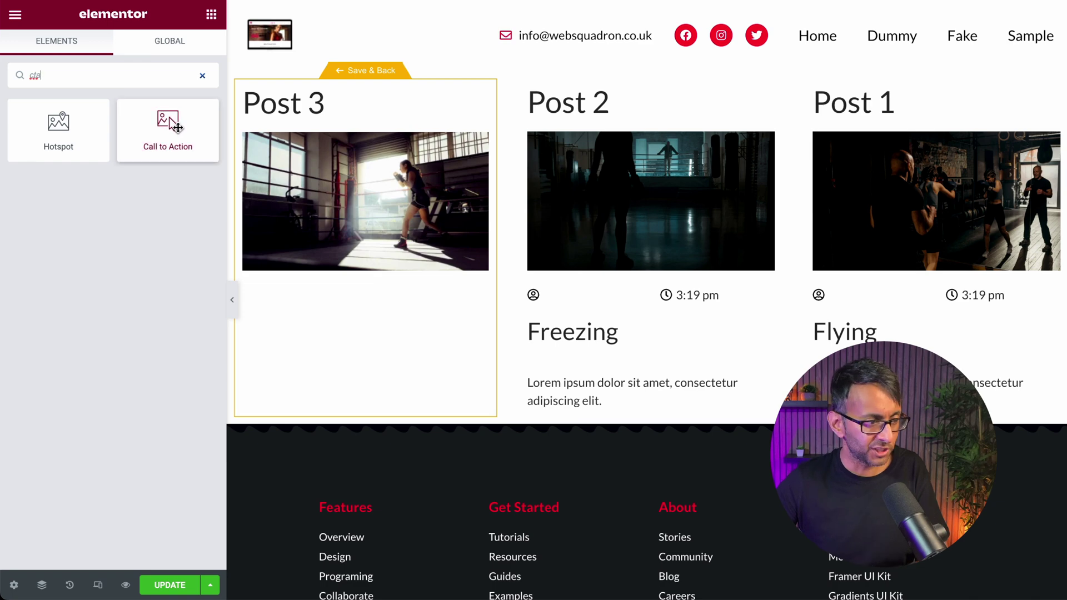
pyautogui.moveTo(144, 135); pyautogui.dragTo(362, 251)
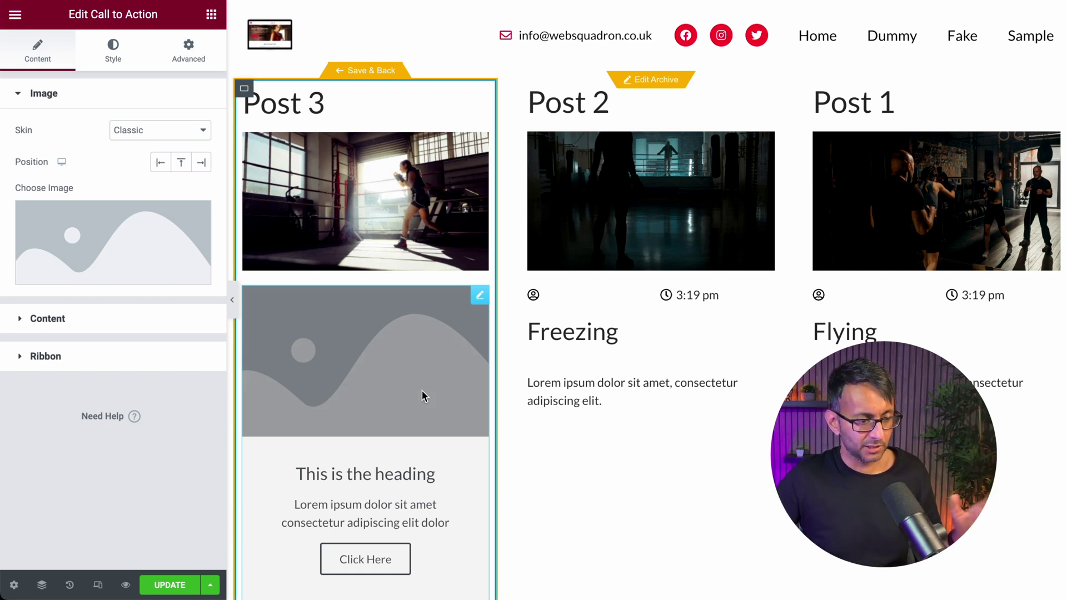
pyautogui.scroll(-1, 311, 507)
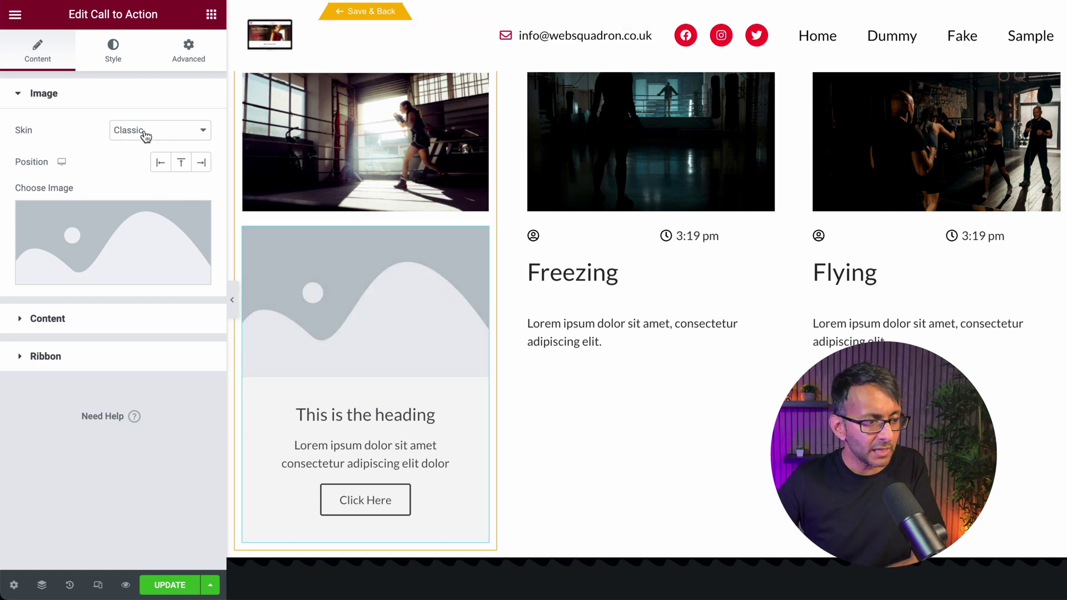
pyautogui.click(175, 129)
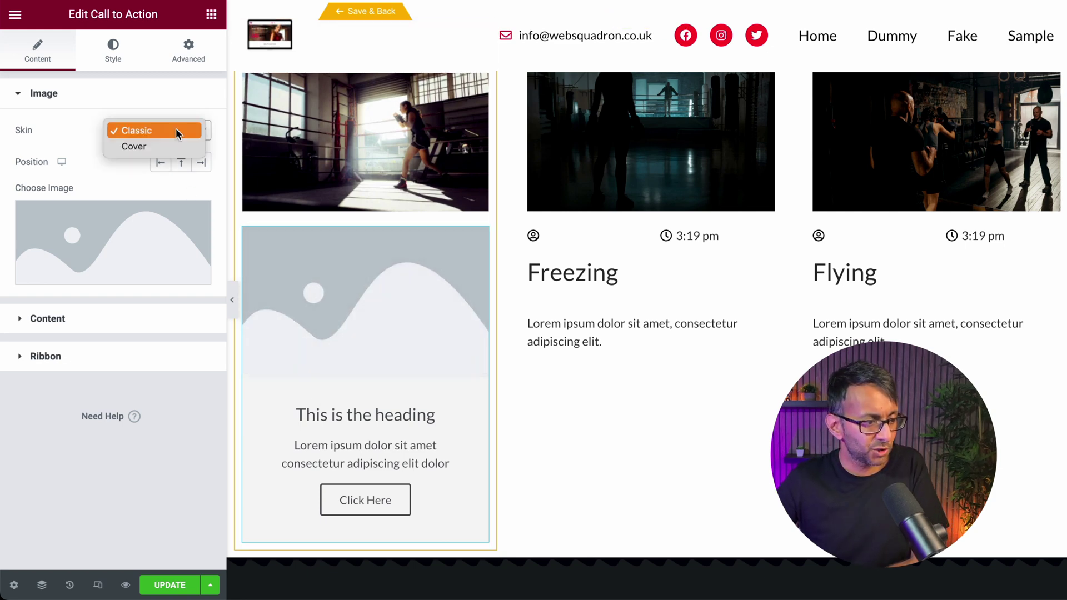
pyautogui.click(169, 142)
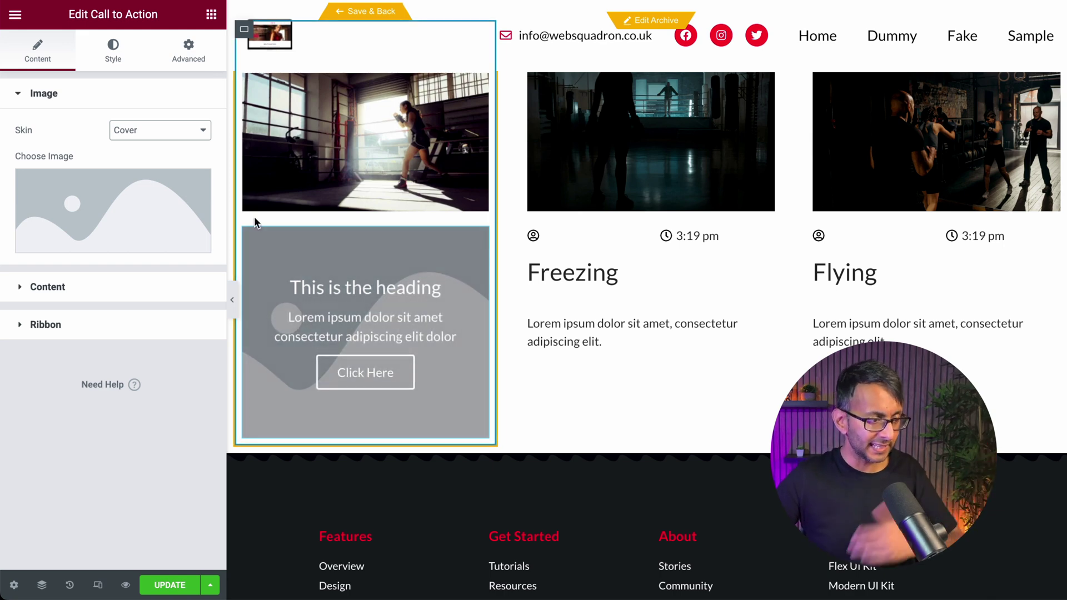
# - Set the Call to Action's image dynamically to the post's Featured Image
pyautogui.moveTo(157, 250)
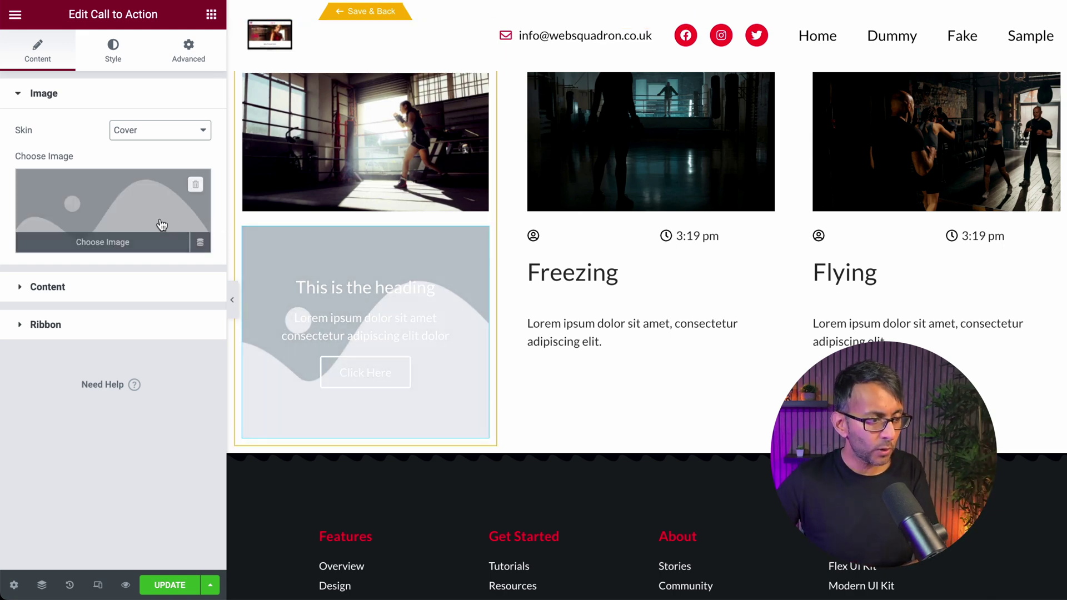
pyautogui.click(203, 244)
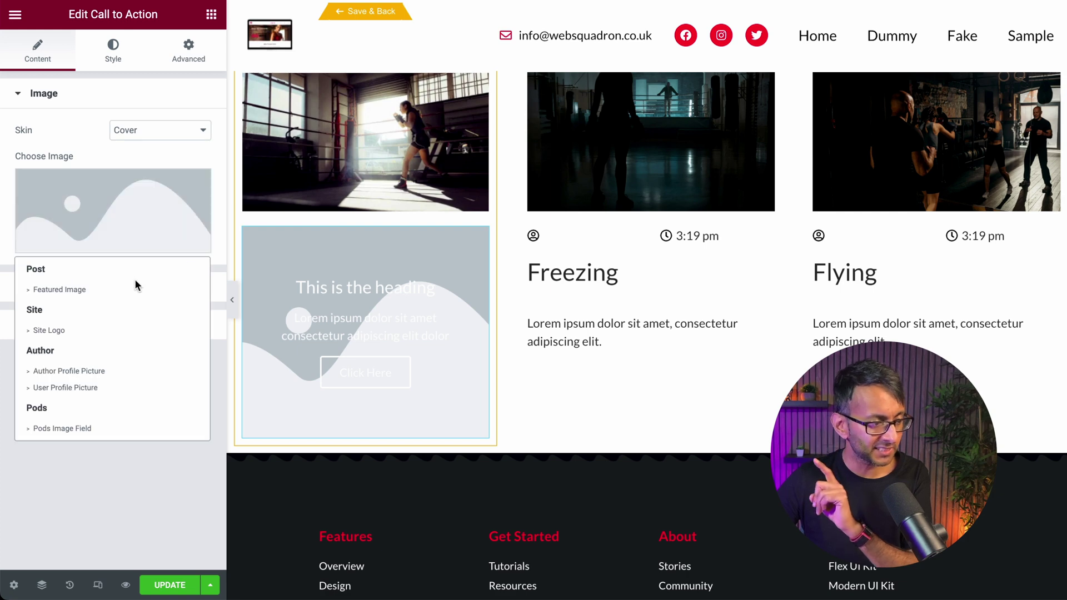
pyautogui.click(98, 290)
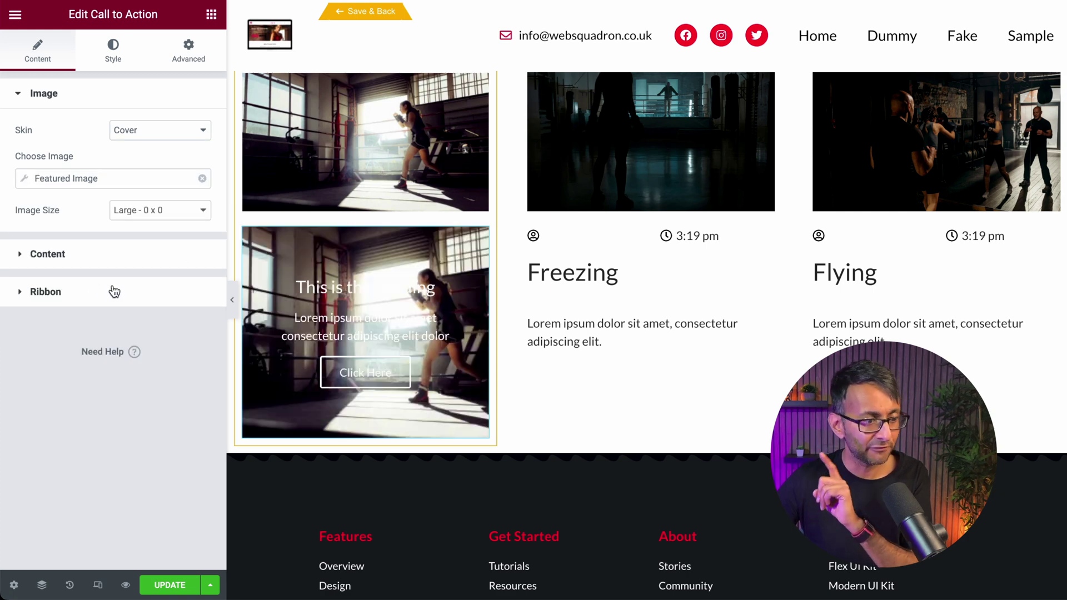
# - Replace the Call to Action's title text with the dynamic Post Title and clear its description
pyautogui.click(55, 254)
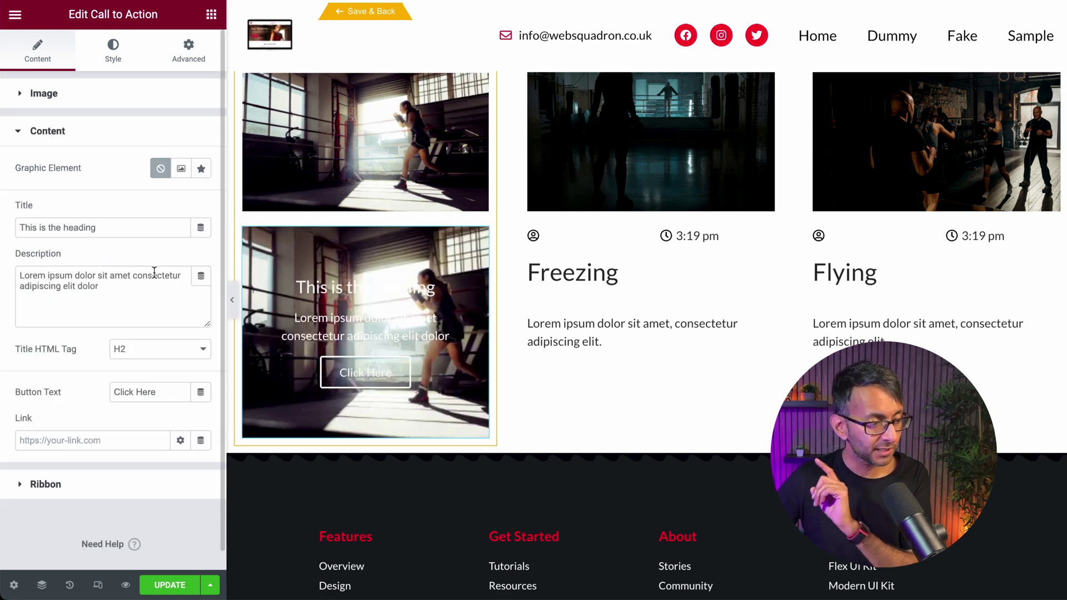
pyautogui.click(134, 229)
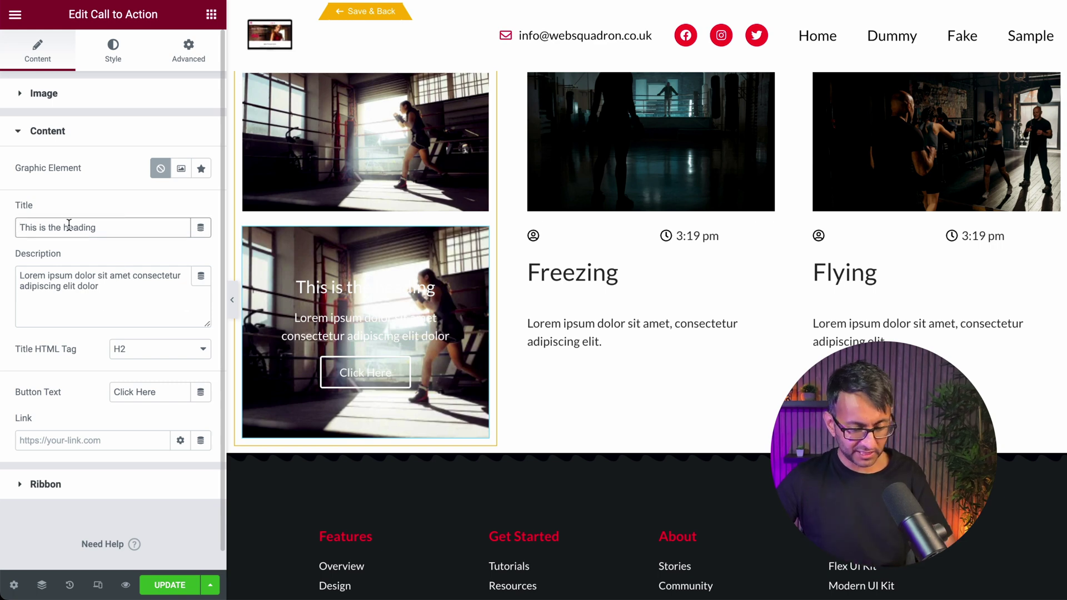
pyautogui.moveTo(114, 228); pyautogui.dragTo(1, 224)
pyautogui.press('BackSpace')
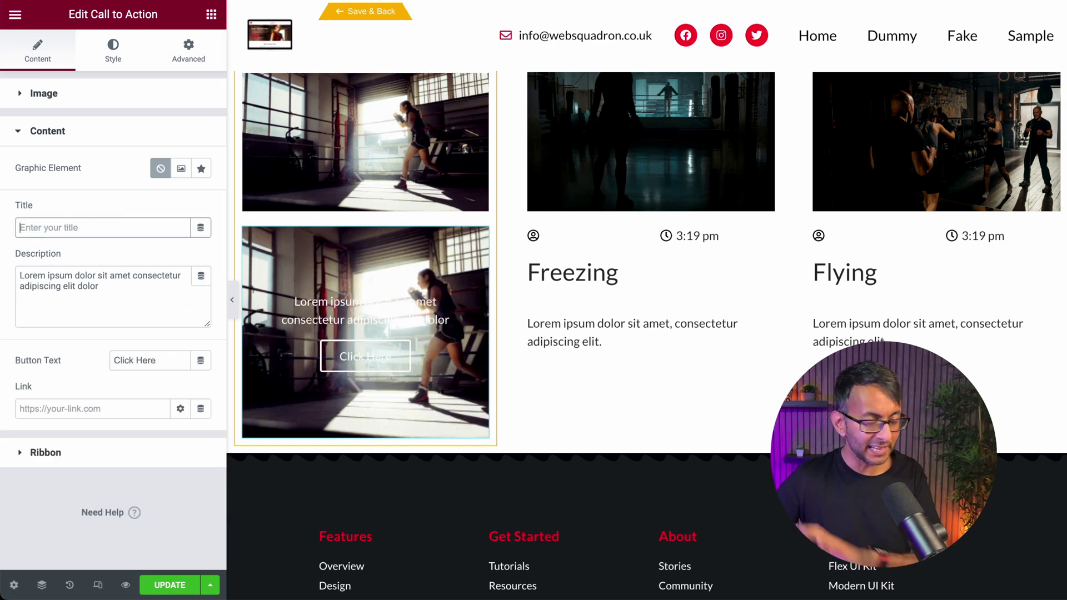
pyautogui.click(201, 231)
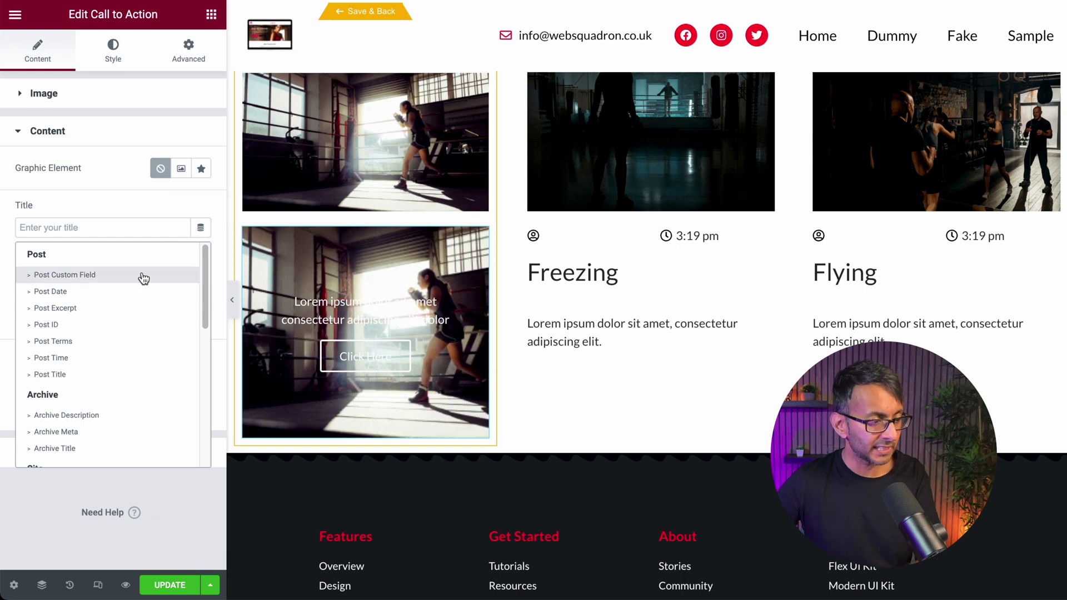
pyautogui.click(86, 374)
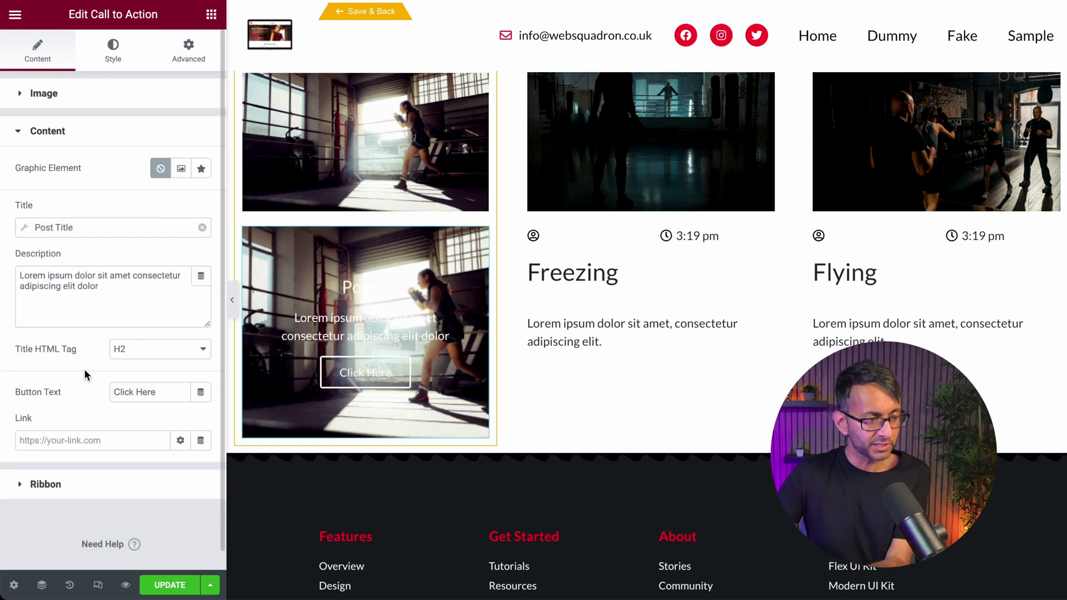
pyautogui.tripleClick(182, 295)
pyautogui.press('BackSpace')
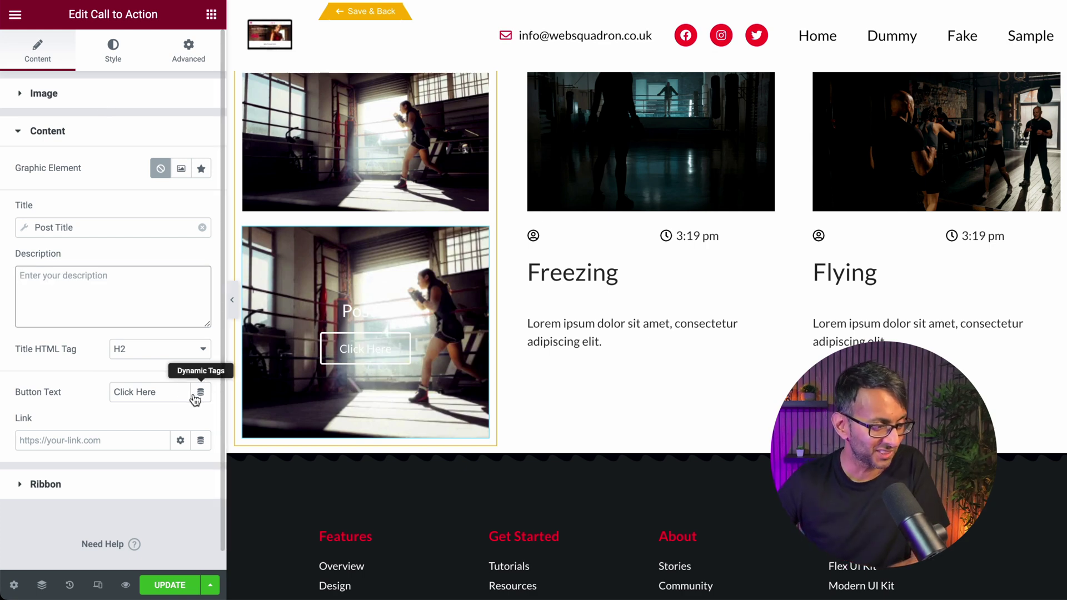
# - Set the Call to Action's ribbon title dynamically to the Pods Field with the Power key
pyautogui.click(46, 484)
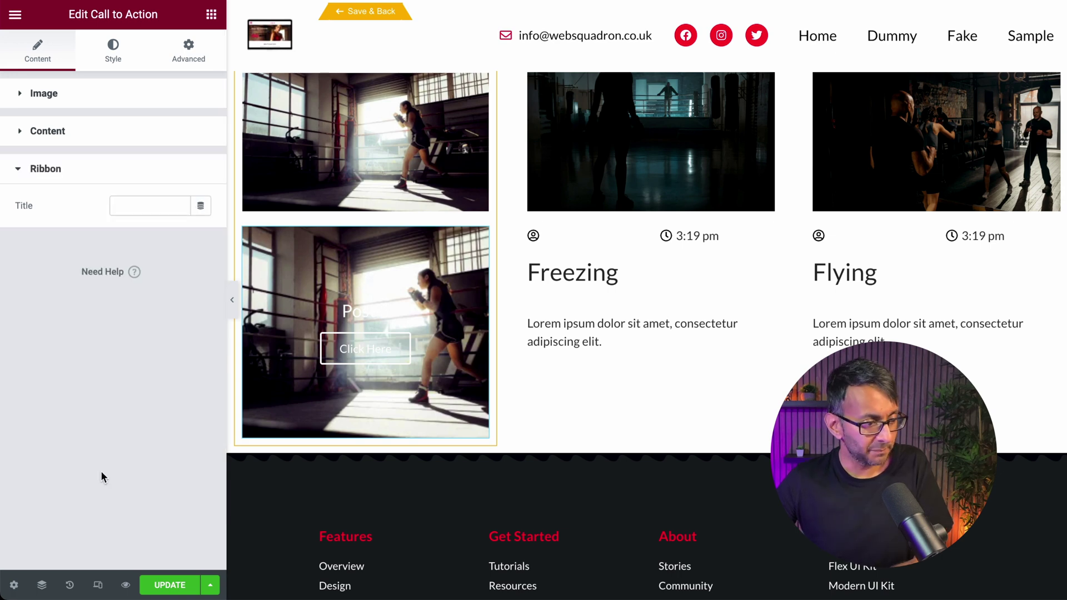
pyautogui.click(200, 206)
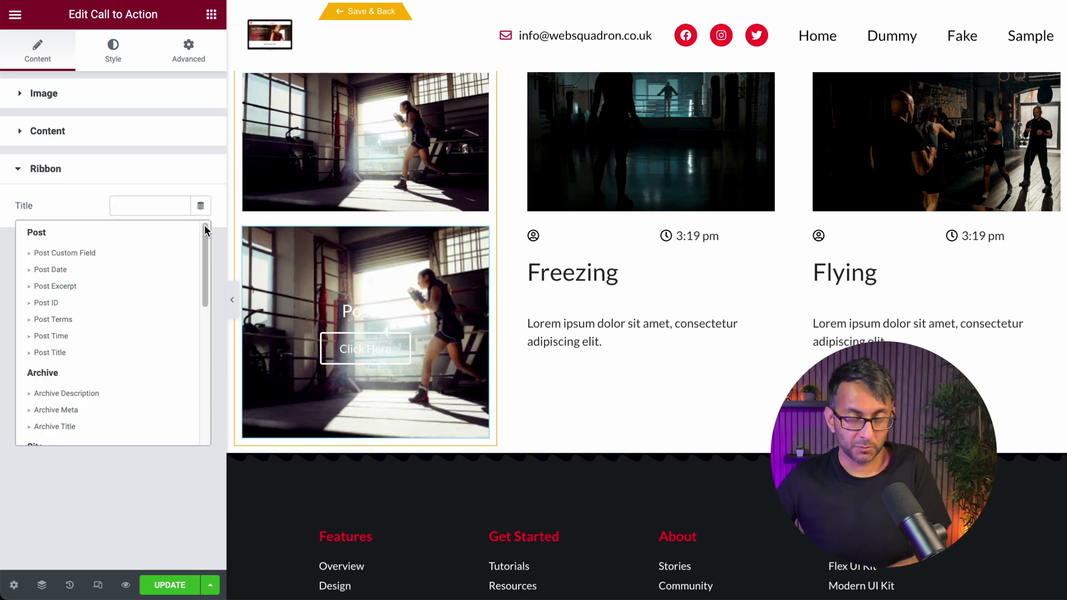
pyautogui.scroll(-10, 205, 264)
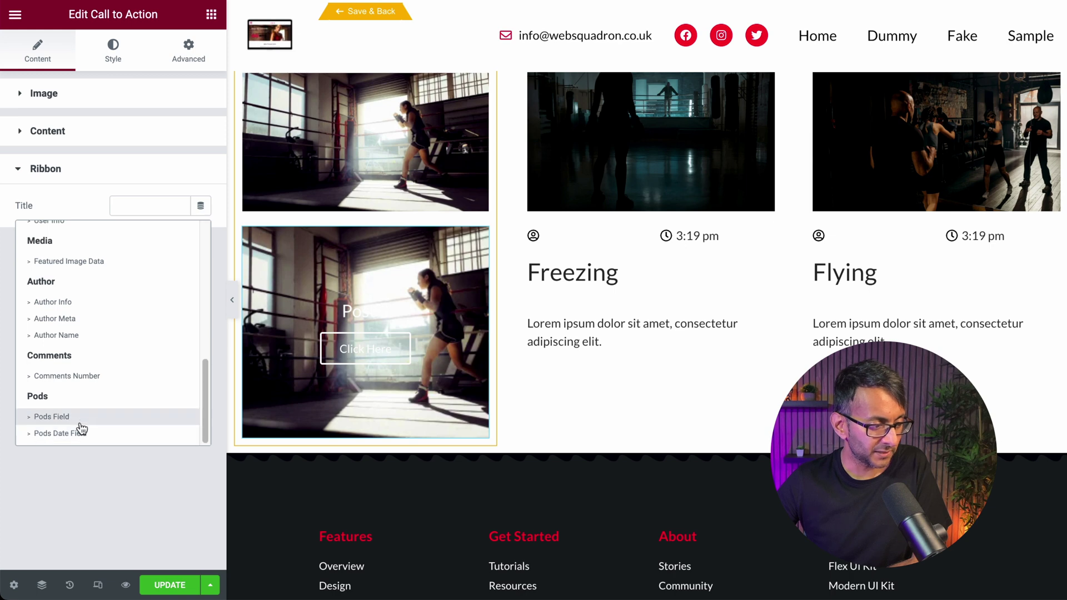
pyautogui.click(81, 417)
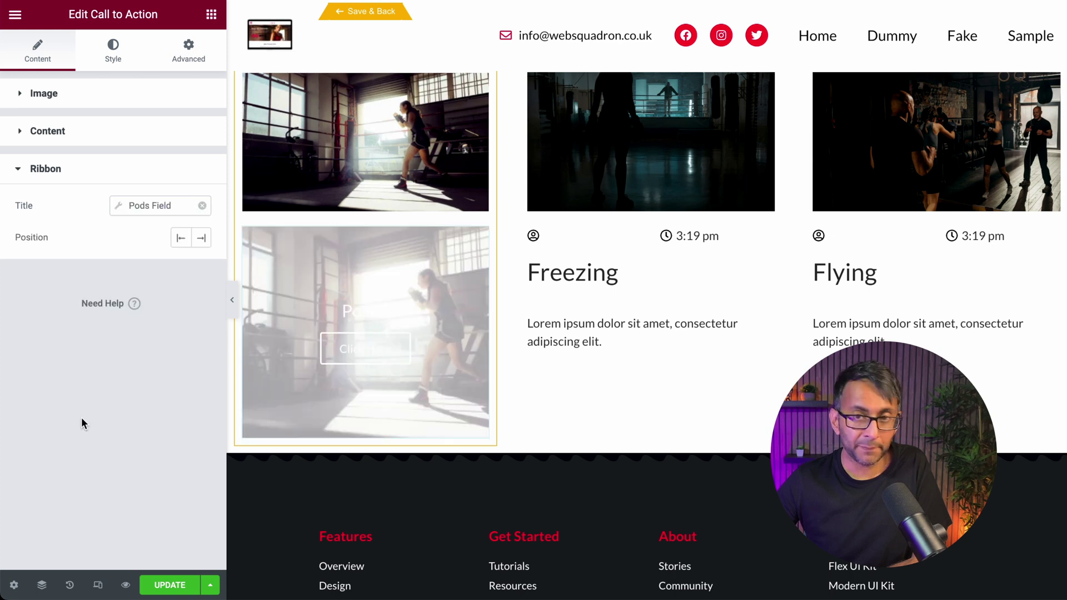
pyautogui.click(118, 206)
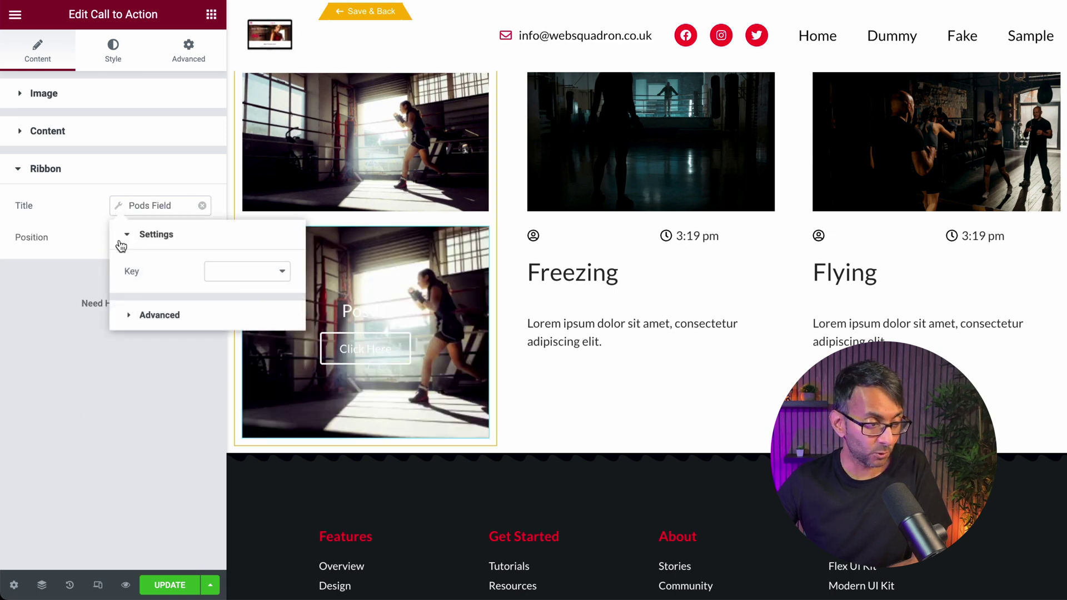
pyautogui.click(248, 278)
pyautogui.click(248, 420)
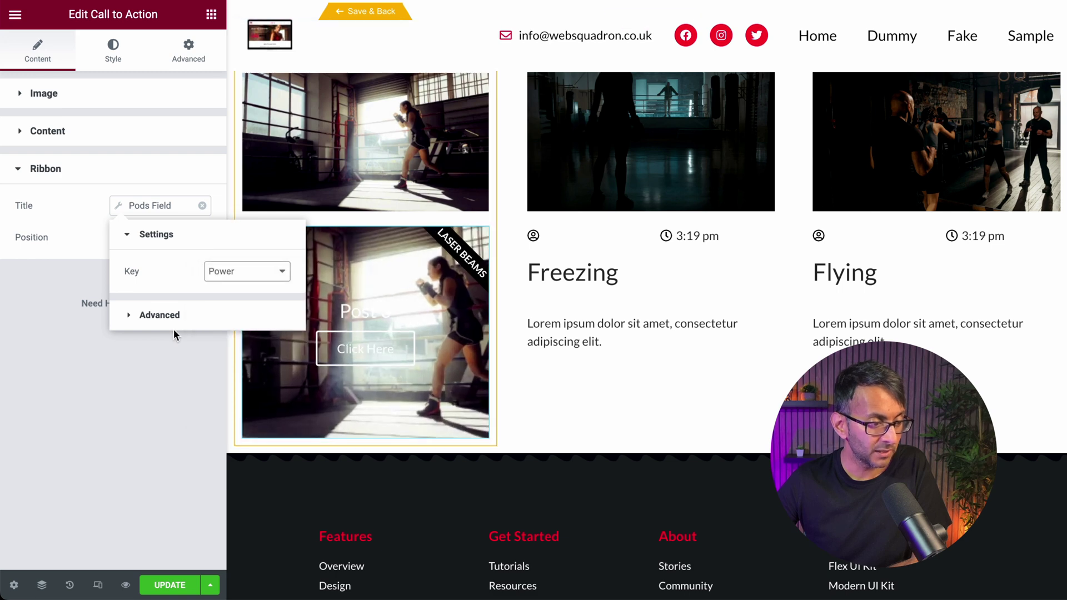
# - Try "power" as the text before the ribbon's Pods Field value, and clear it again
pyautogui.click(125, 316)
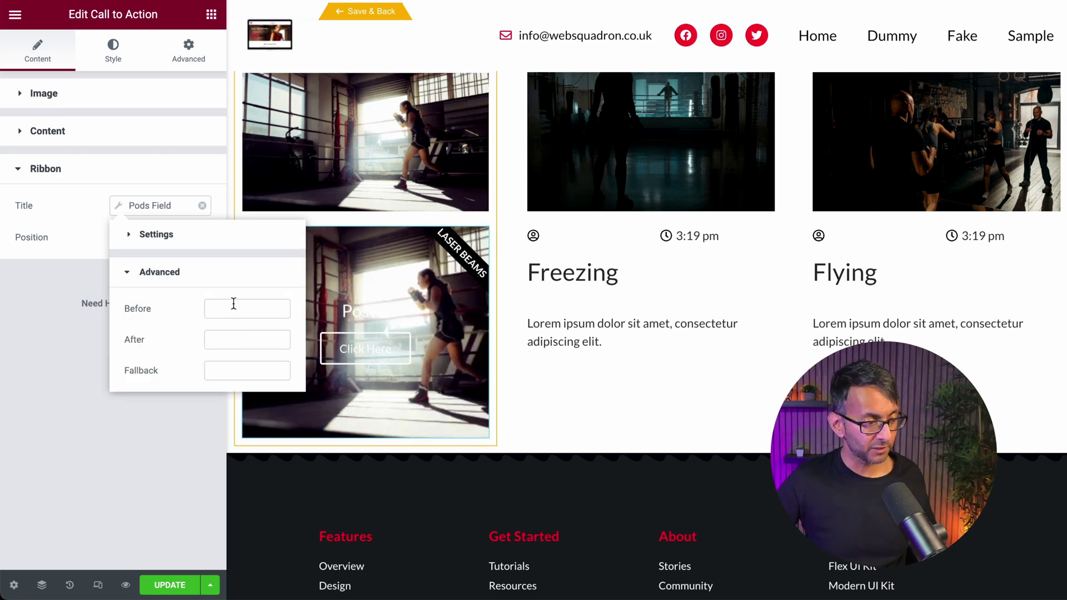
pyautogui.write('pow')
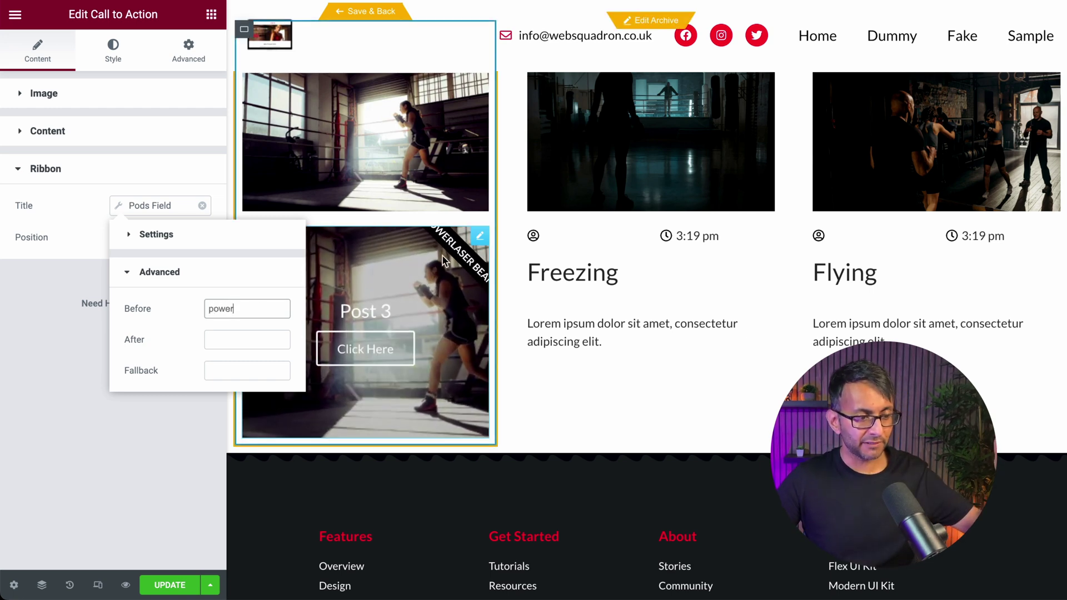
pyautogui.write('er')
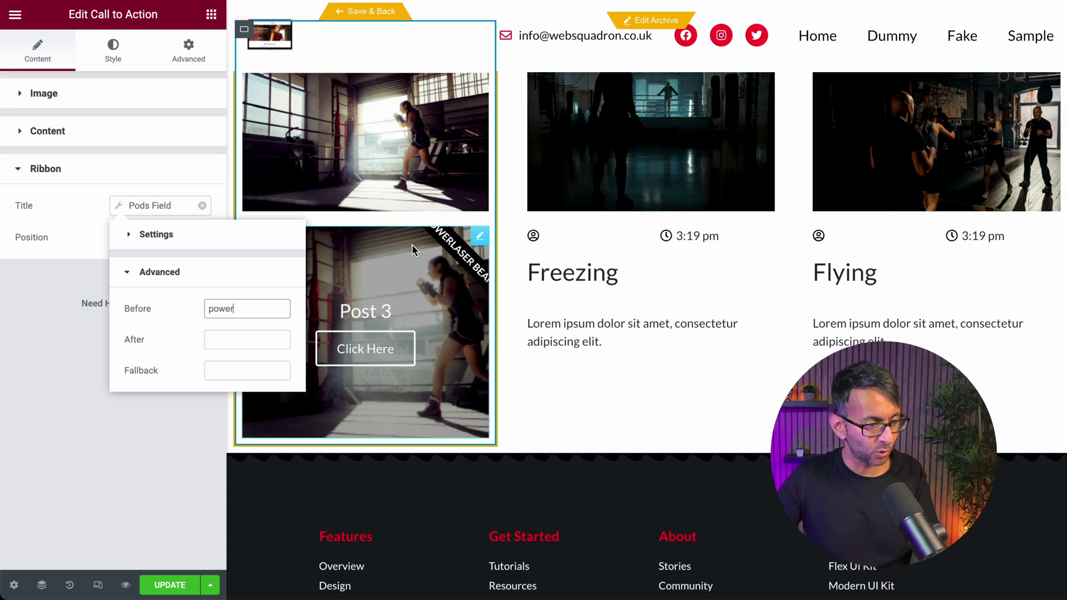
pyautogui.doubleClick(230, 308)
pyautogui.press('BackSpace')
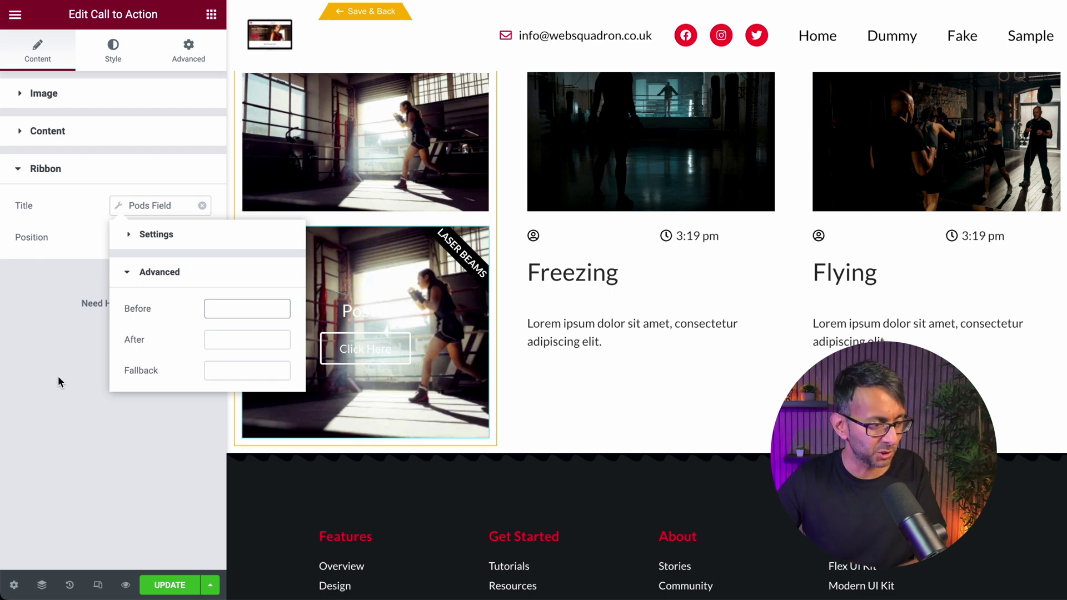
pyautogui.click(89, 375)
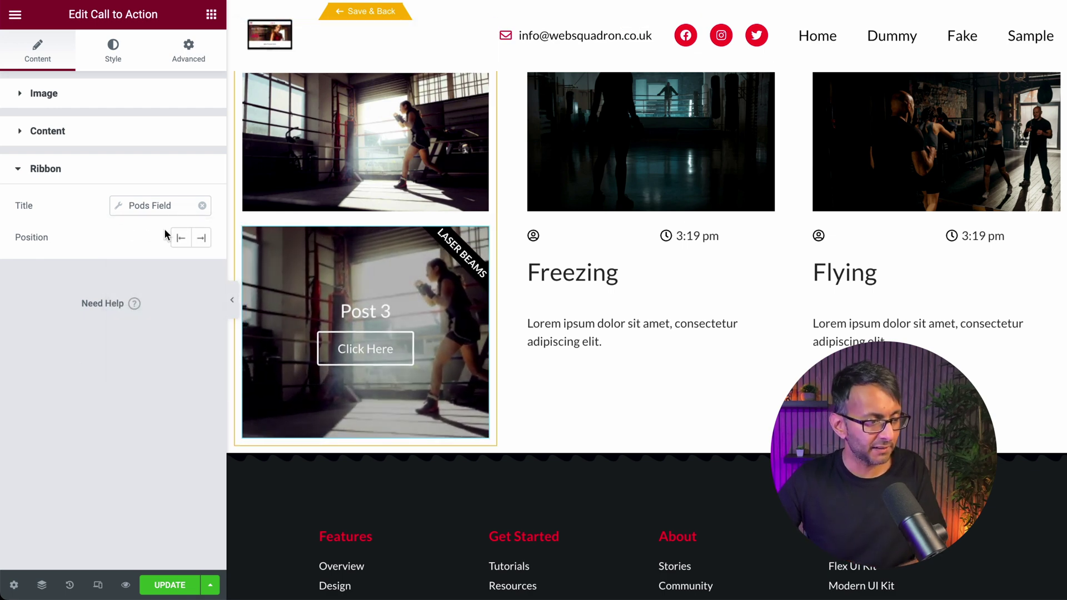
# - Position the ribbon on the Call to Action's right side and align the box content to the left
pyautogui.click(181, 237)
pyautogui.click(201, 239)
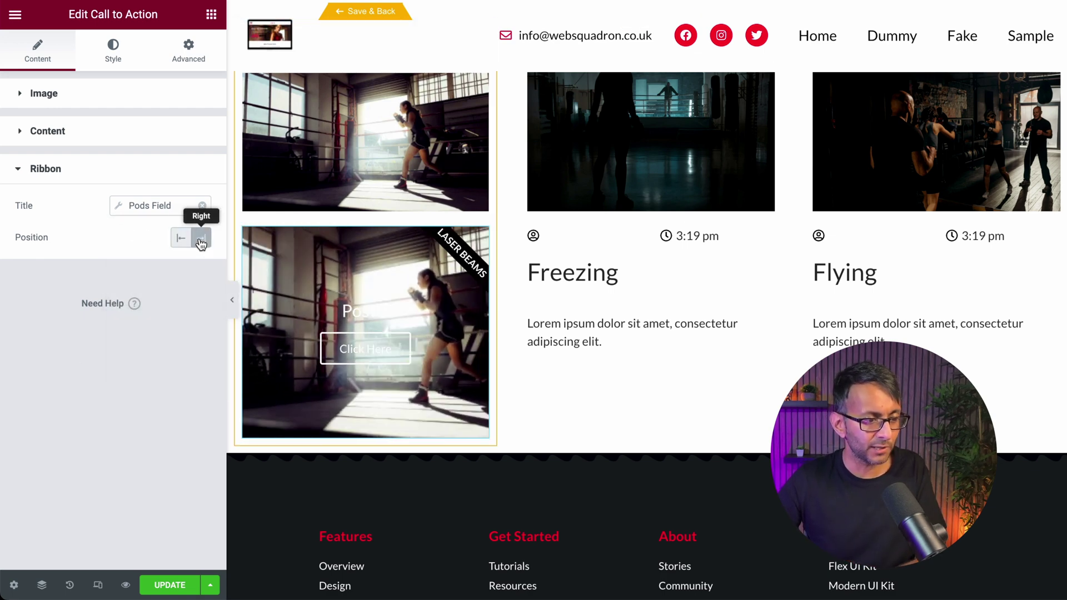
pyautogui.click(116, 56)
pyautogui.click(160, 179)
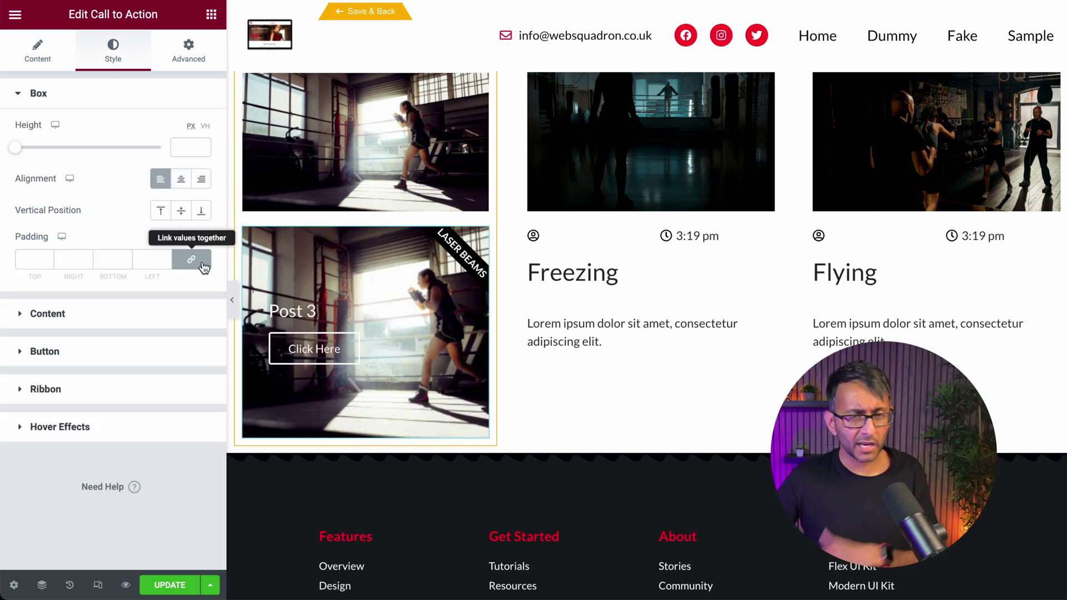
# - Set the content hover animation of the Call to Action to Move Left in its hover effects
pyautogui.click(133, 314)
pyautogui.click(133, 515)
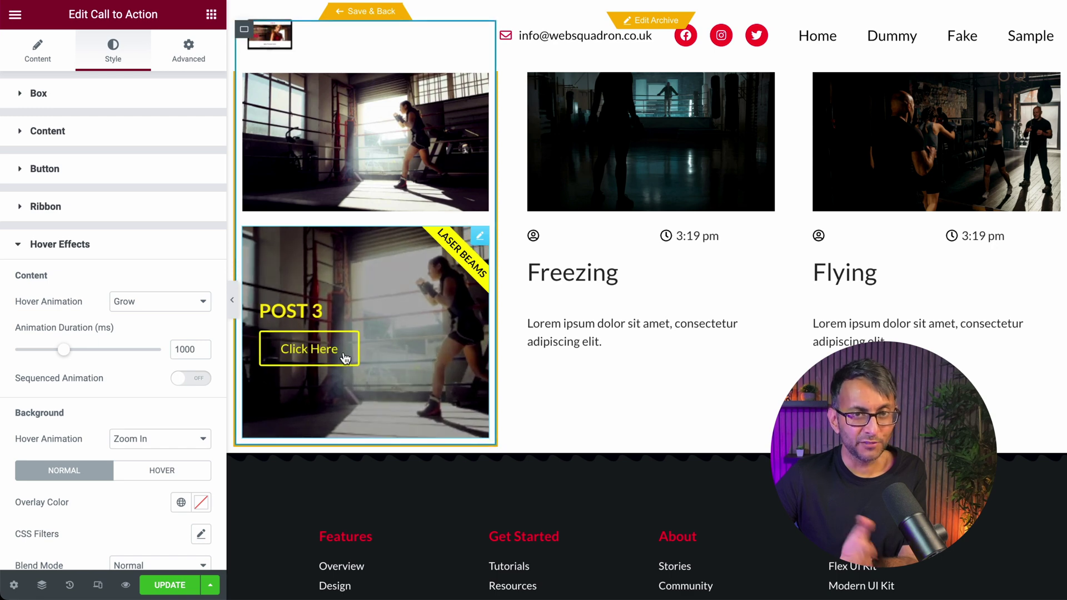
pyautogui.scroll(-1, 62, 422)
pyautogui.scroll(-1, 61, 418)
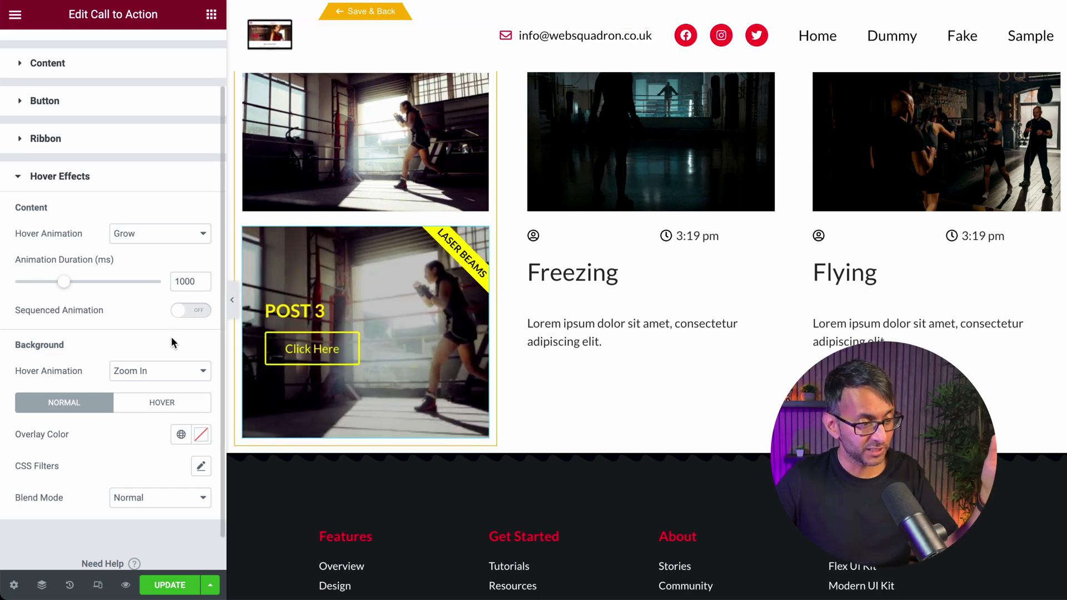
pyautogui.click(165, 234)
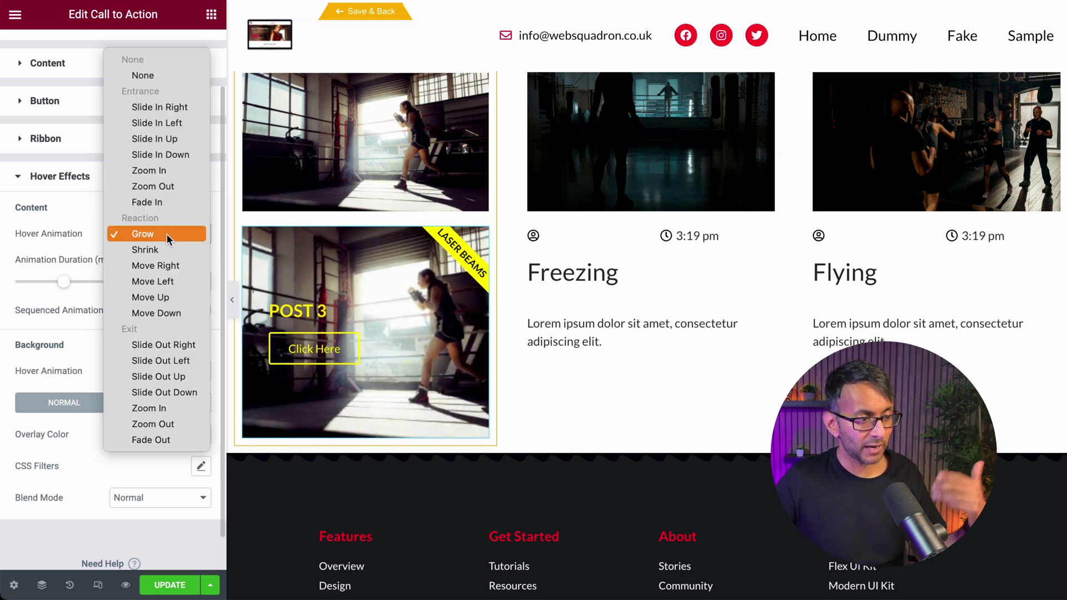
pyautogui.click(168, 280)
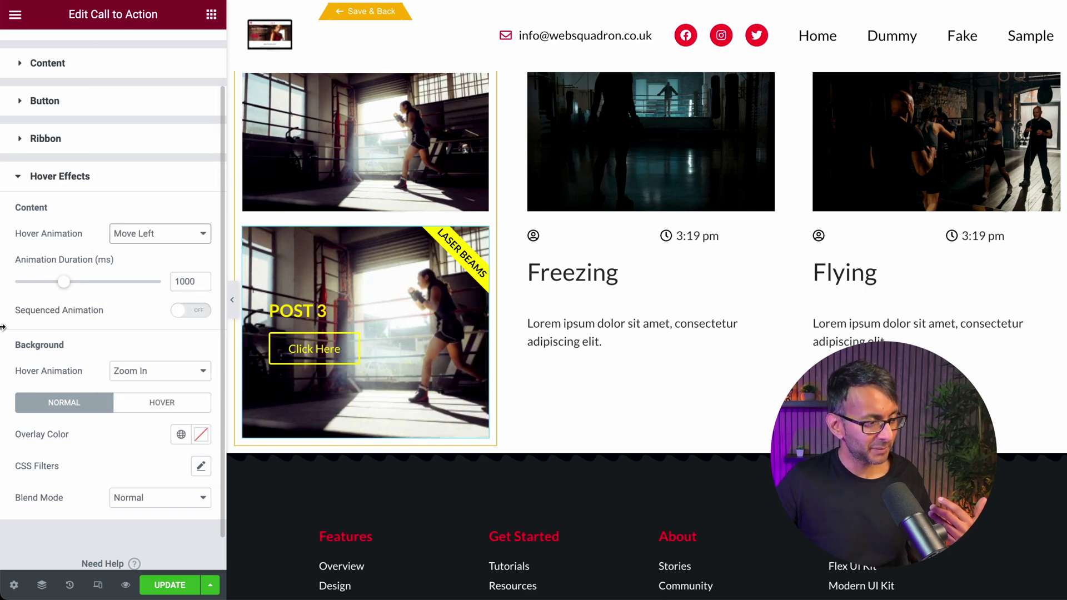
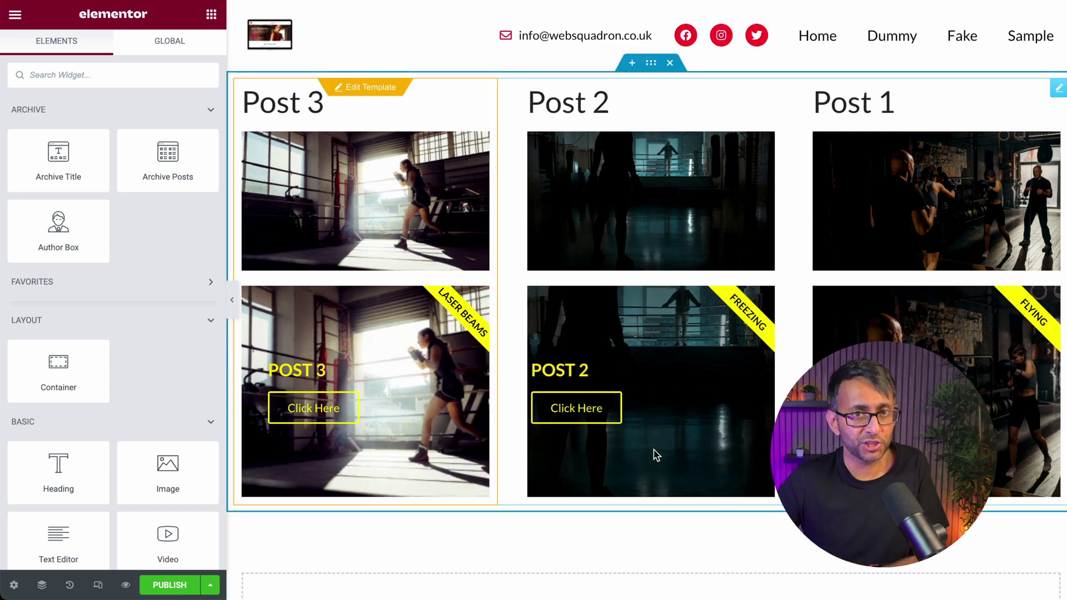
# - Reopen the loop item template for editing and set its container's direction to Row - horizontal
pyautogui.click(366, 86)
pyautogui.click(244, 90)
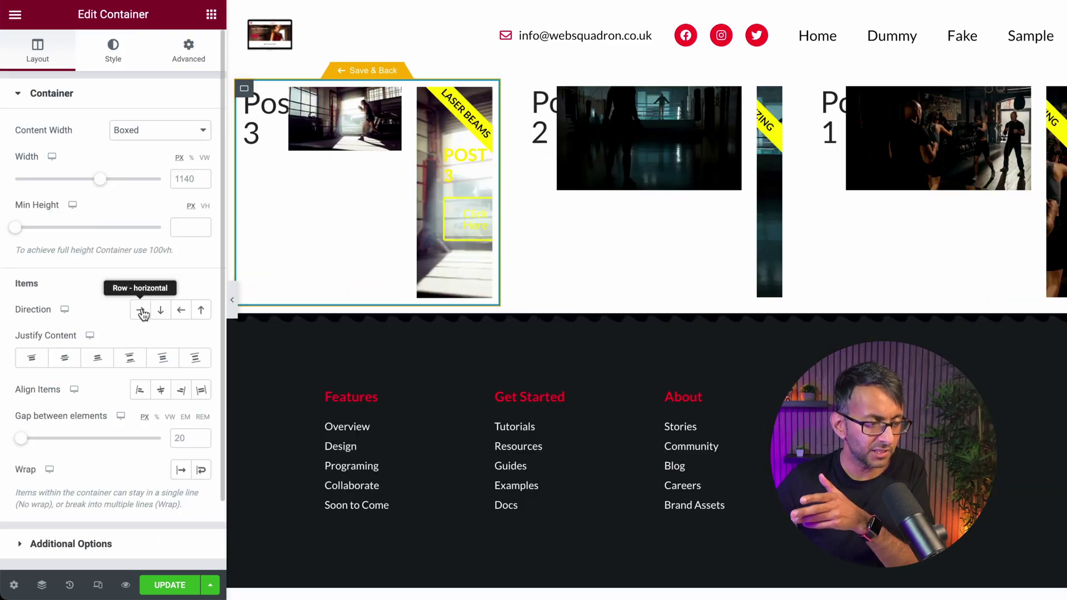
pyautogui.click(142, 312)
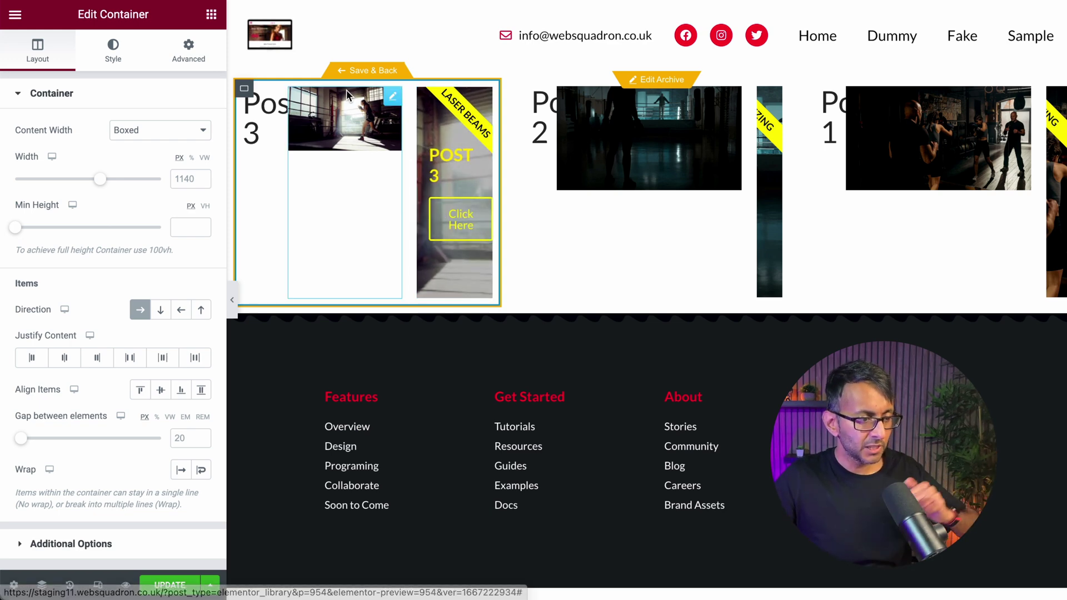
# - Enable wrapping on the loop item's container and set its Align Content to Flex Start
pyautogui.click(262, 99)
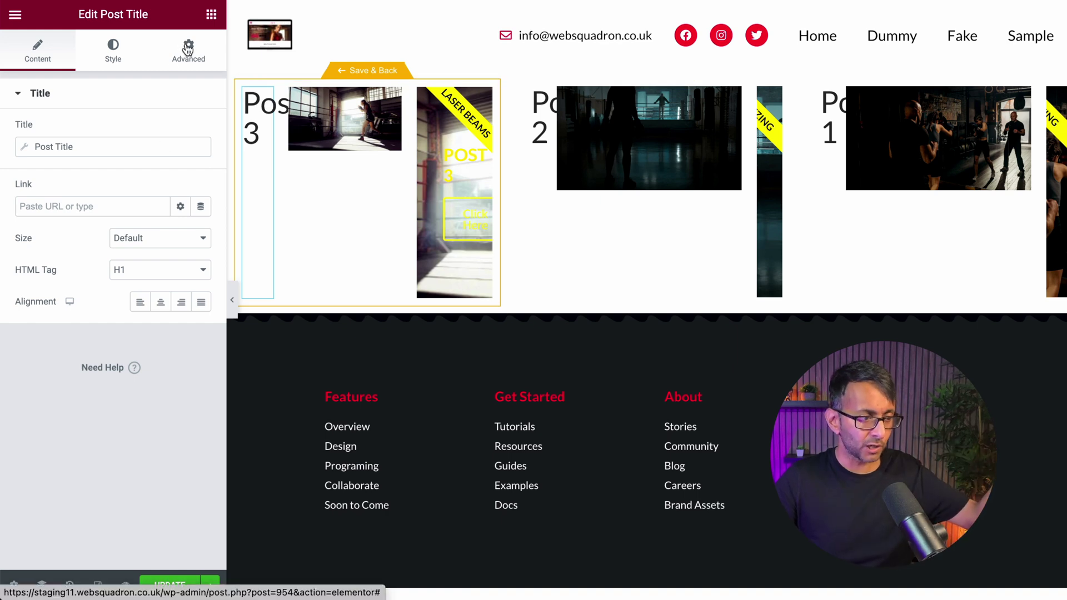
pyautogui.click(244, 89)
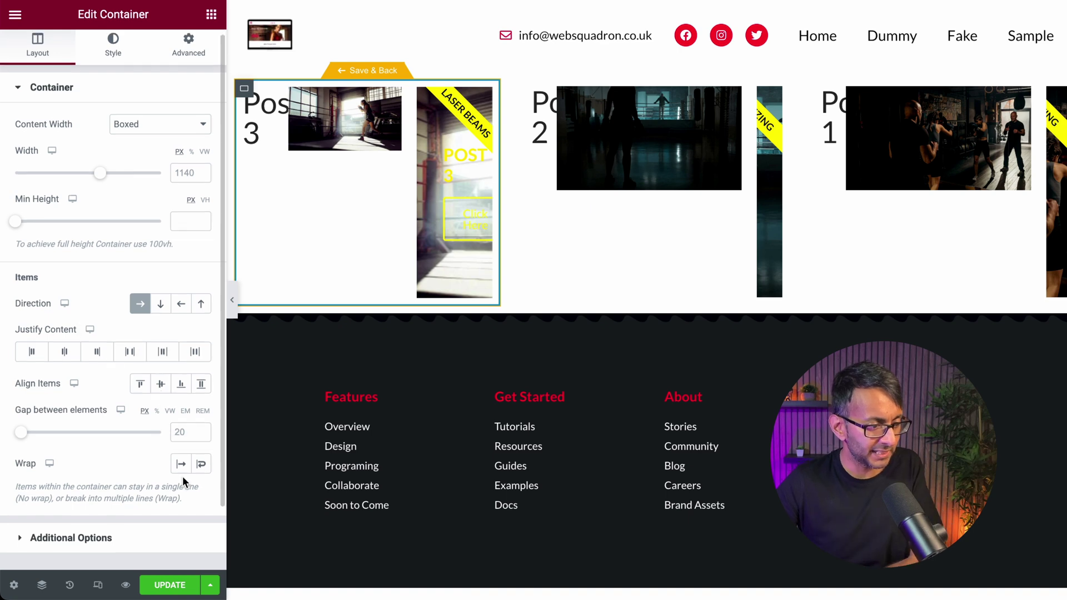
pyautogui.click(203, 465)
pyautogui.scroll(-1, 214, 467)
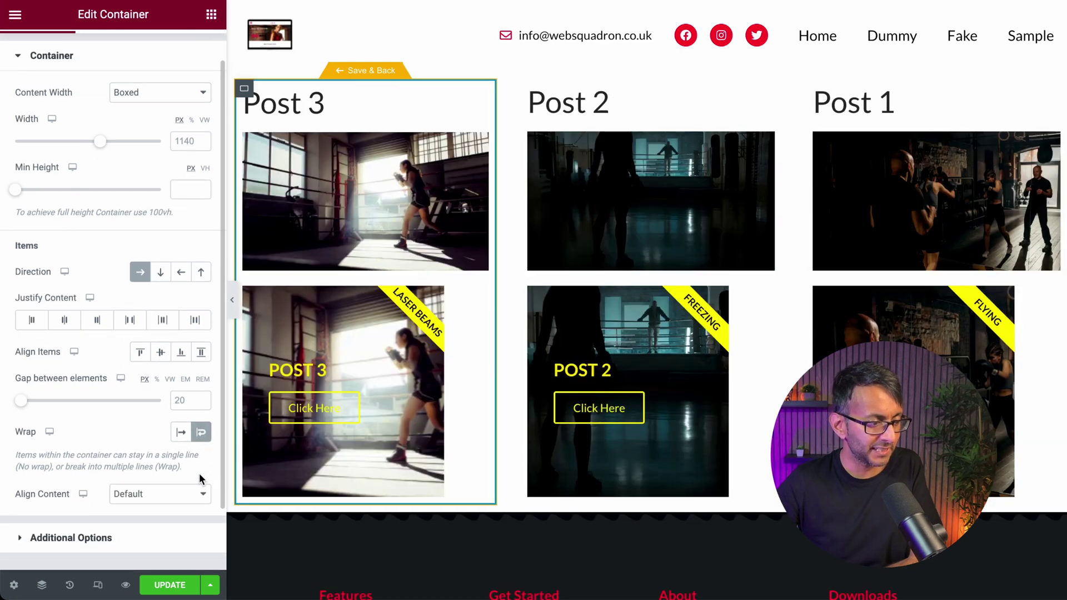
pyautogui.click(154, 487)
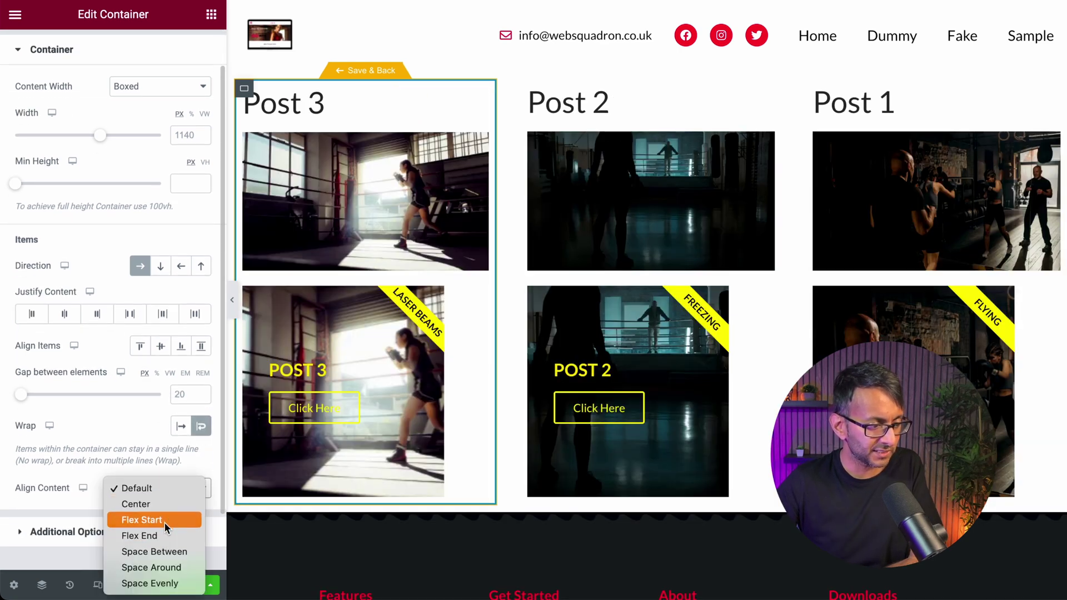
pyautogui.click(164, 519)
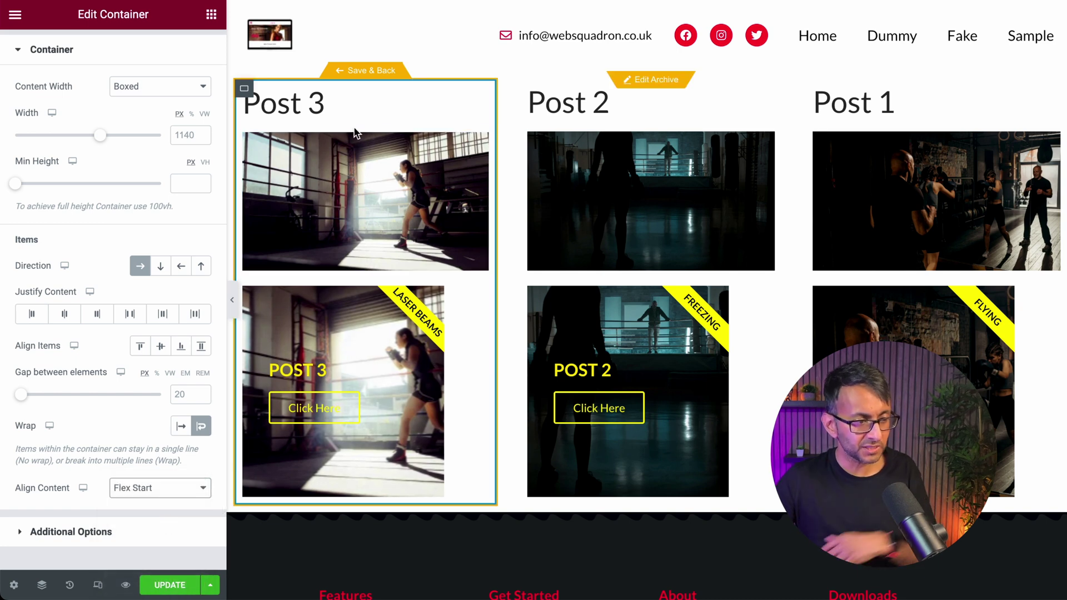
# - Give the Post Title widget in the loop item a custom width of 45%
pyautogui.click(322, 105)
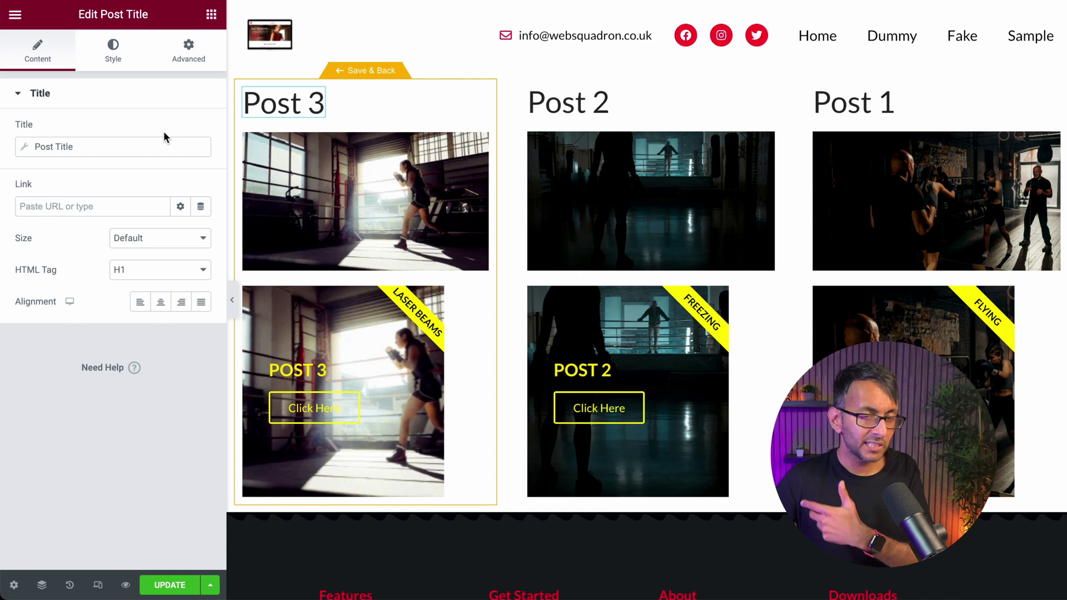
pyautogui.click(188, 50)
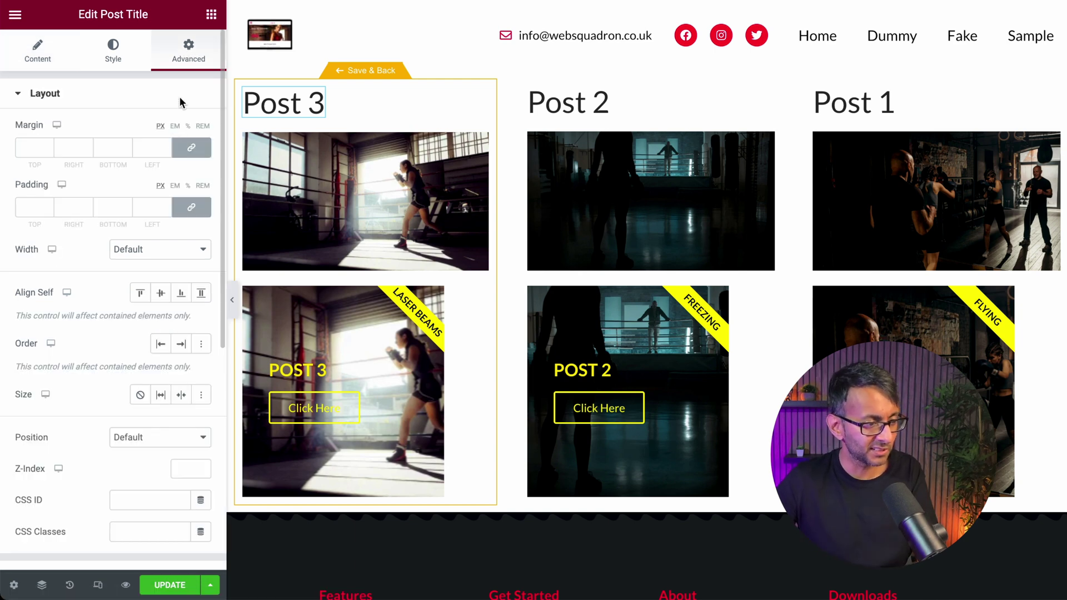
pyautogui.click(167, 252)
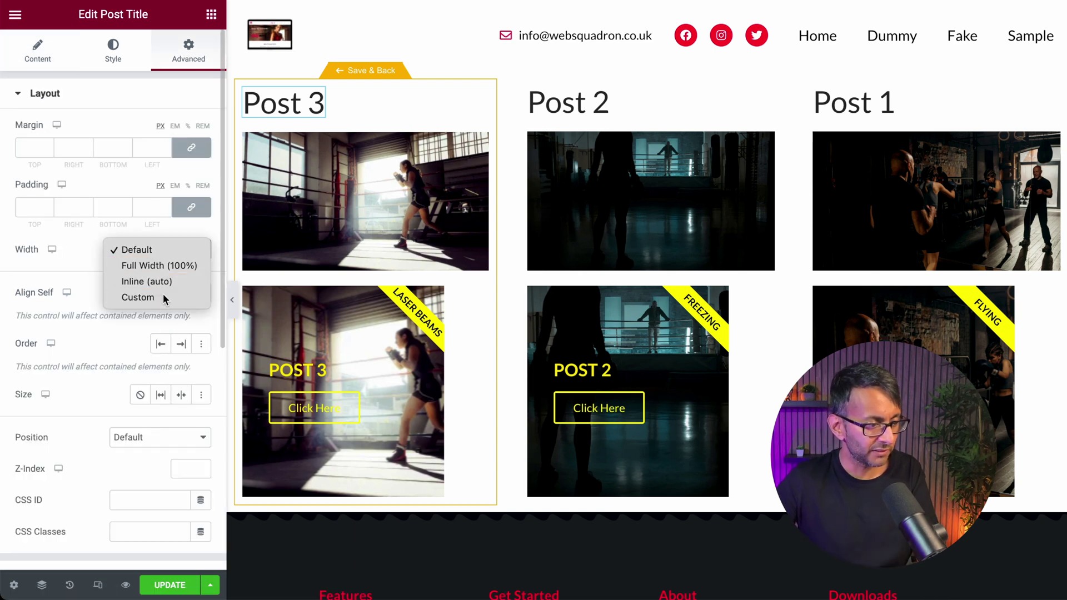
pyautogui.click(161, 295)
pyautogui.click(179, 296)
pyautogui.write('45')
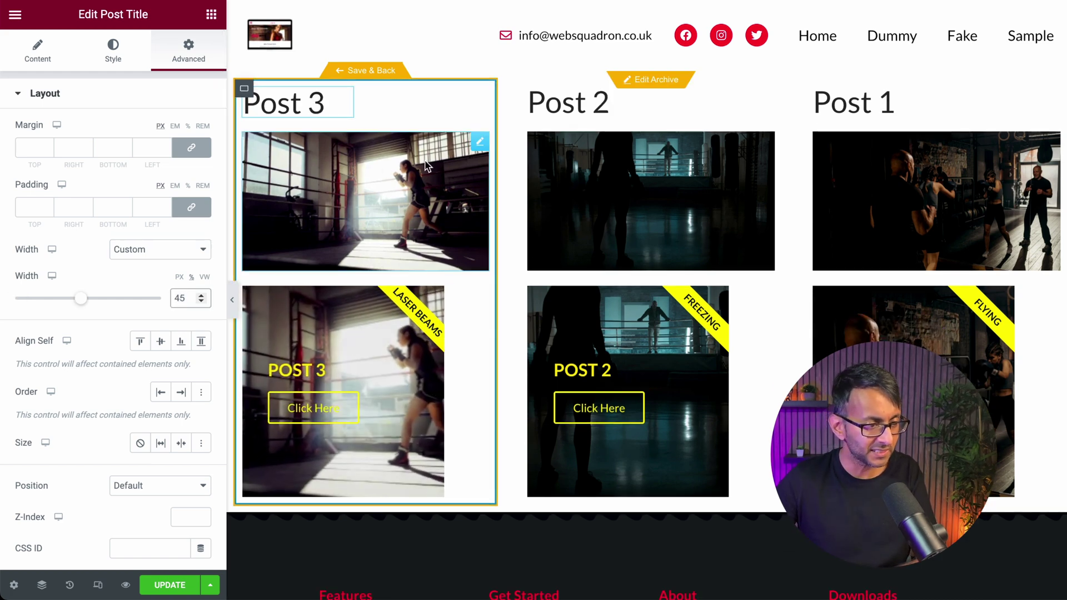
# - Give the Featured Image widget in the loop item a custom width of 45%
pyautogui.click(476, 143)
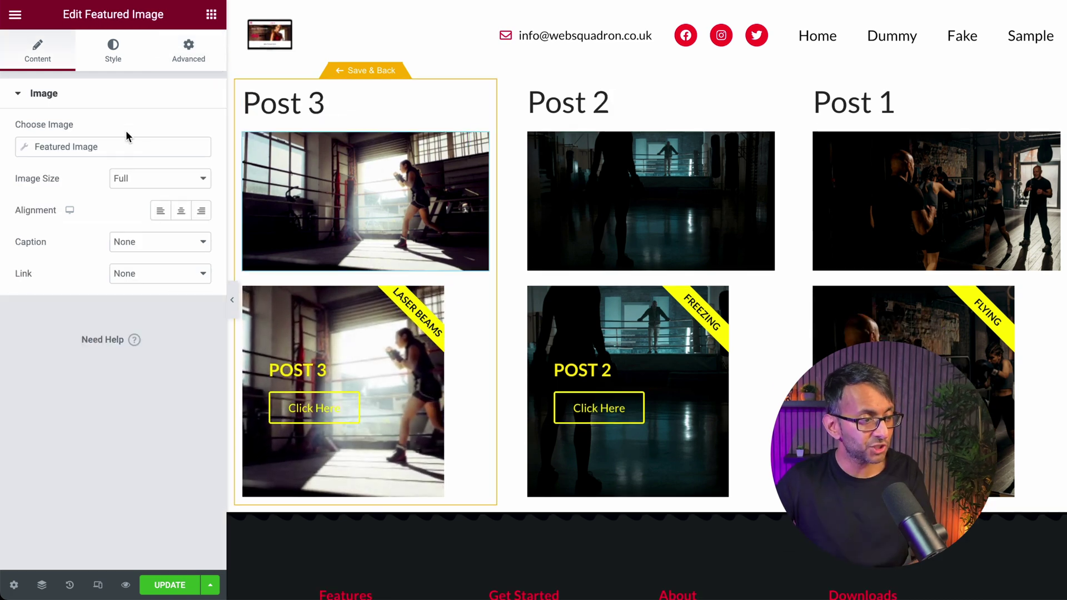
pyautogui.click(186, 53)
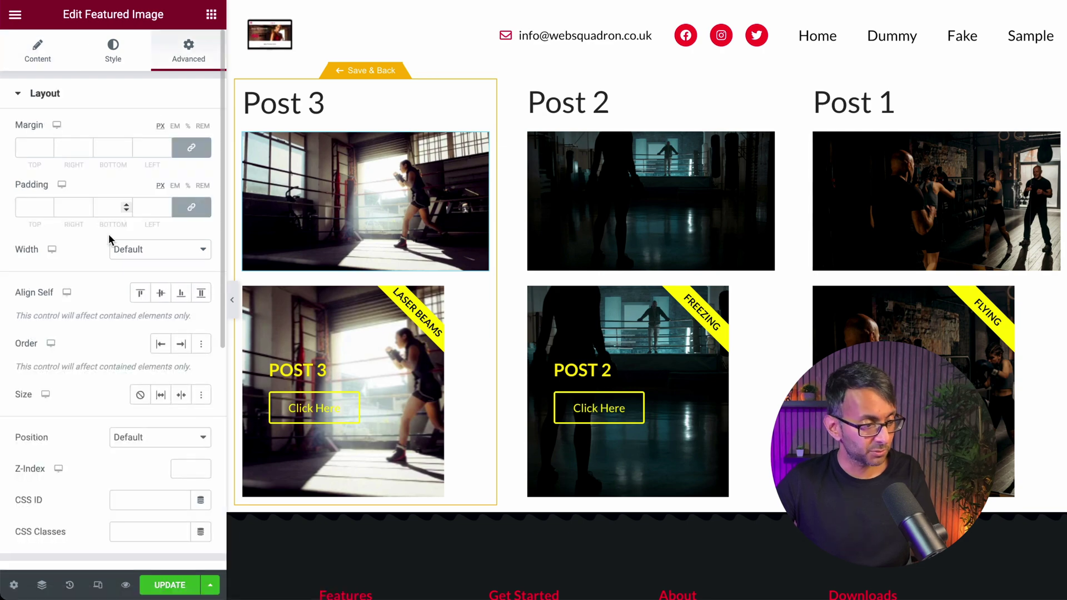
pyautogui.click(162, 251)
pyautogui.click(137, 297)
pyautogui.click(184, 298)
pyautogui.write('45')
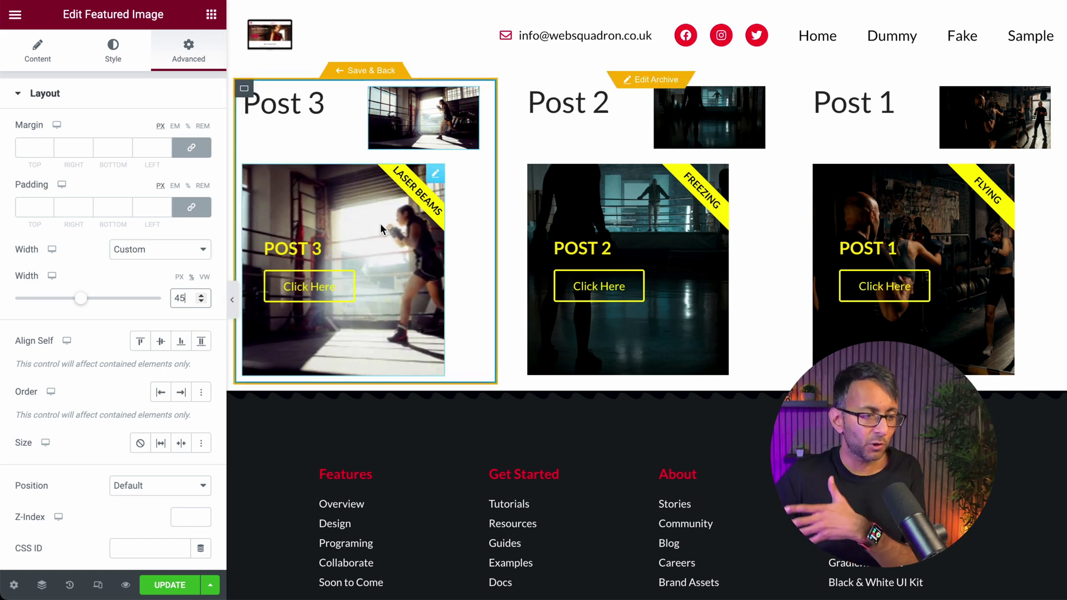
# - Give the Call to Action widget in the loop item a custom width of 100%
pyautogui.click(435, 175)
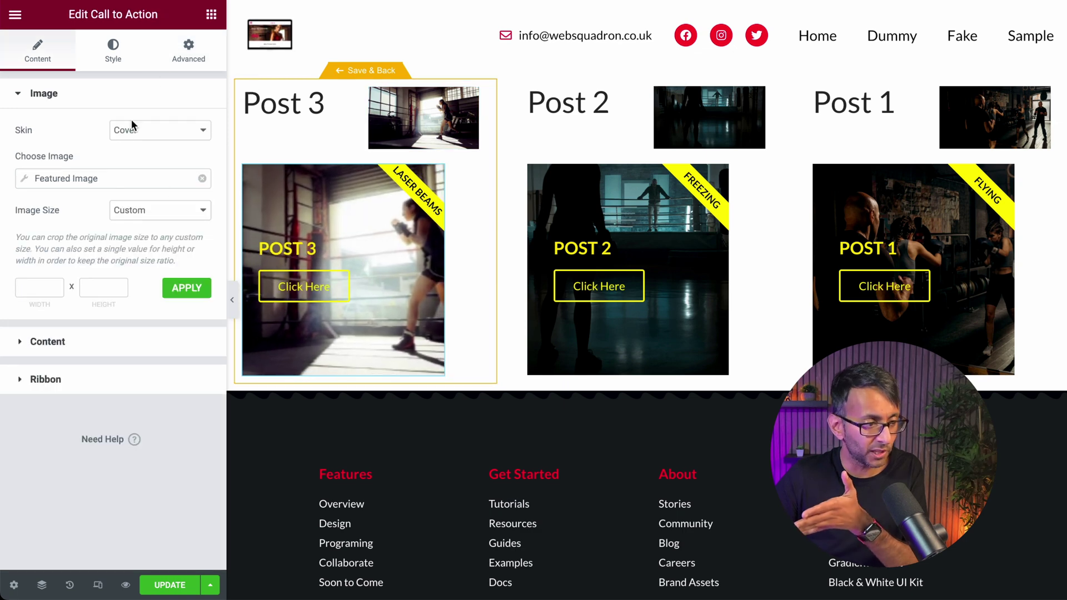
pyautogui.click(187, 51)
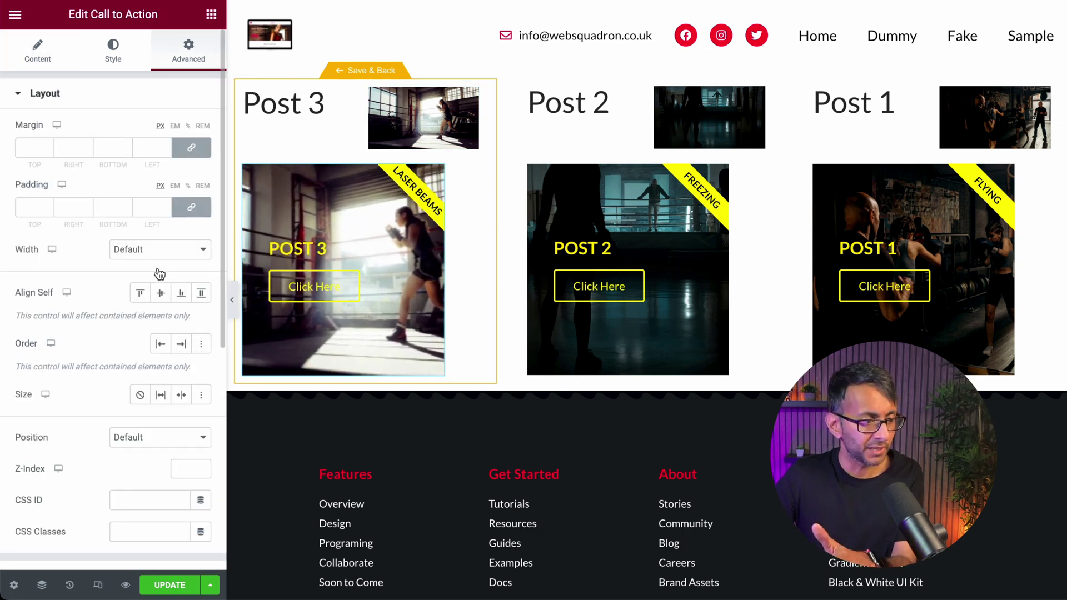
pyautogui.click(172, 253)
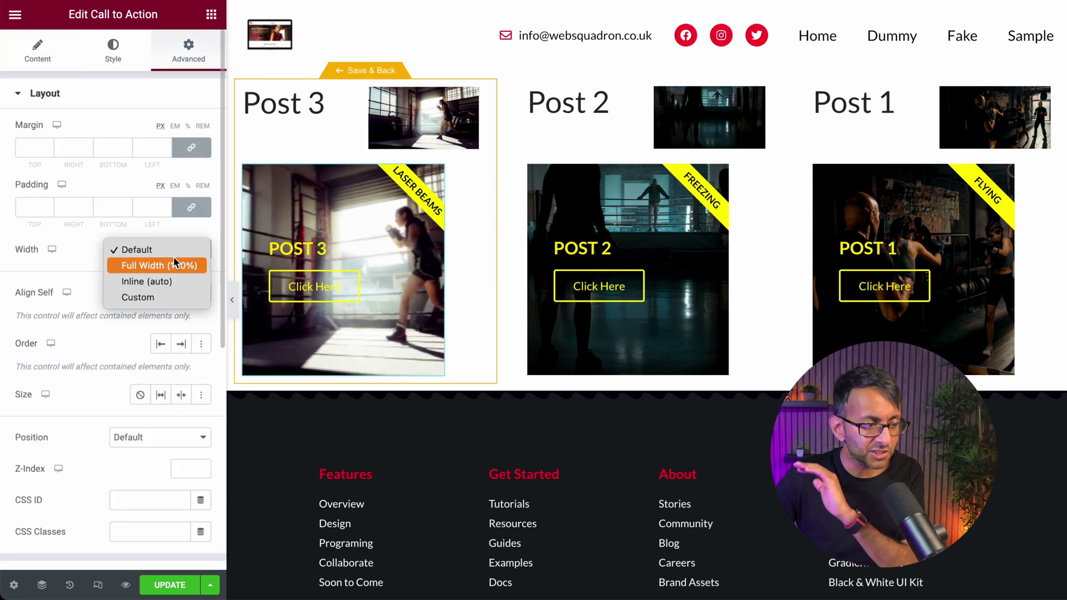
pyautogui.click(166, 292)
pyautogui.click(193, 295)
pyautogui.write('100')
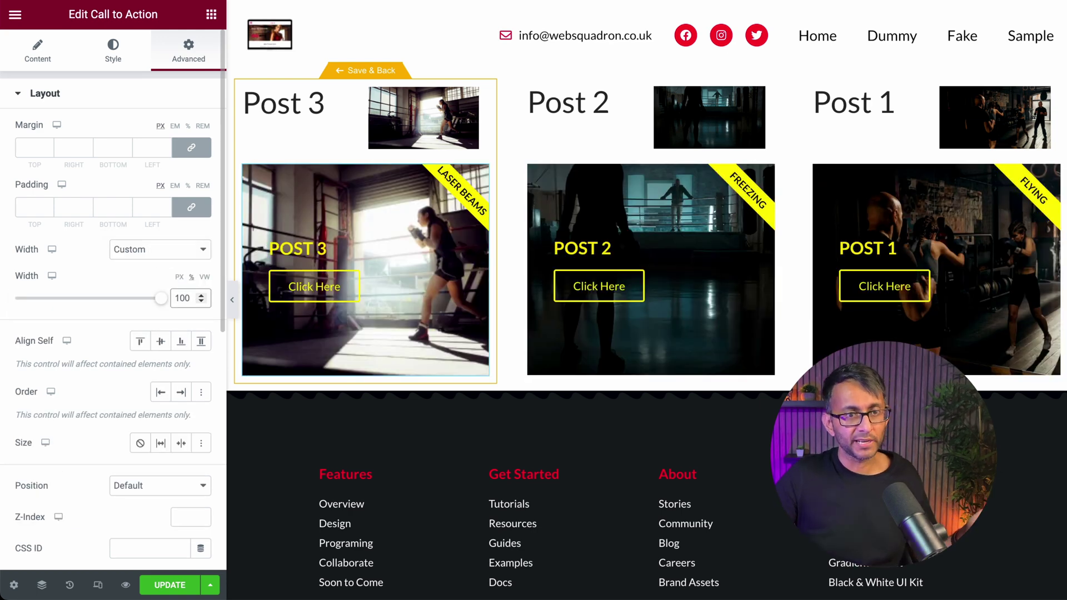
# - Try the Loop Grid with 2, 1, 4 and 100 columns, and set it back to 3 columns
pyautogui.click(397, 471)
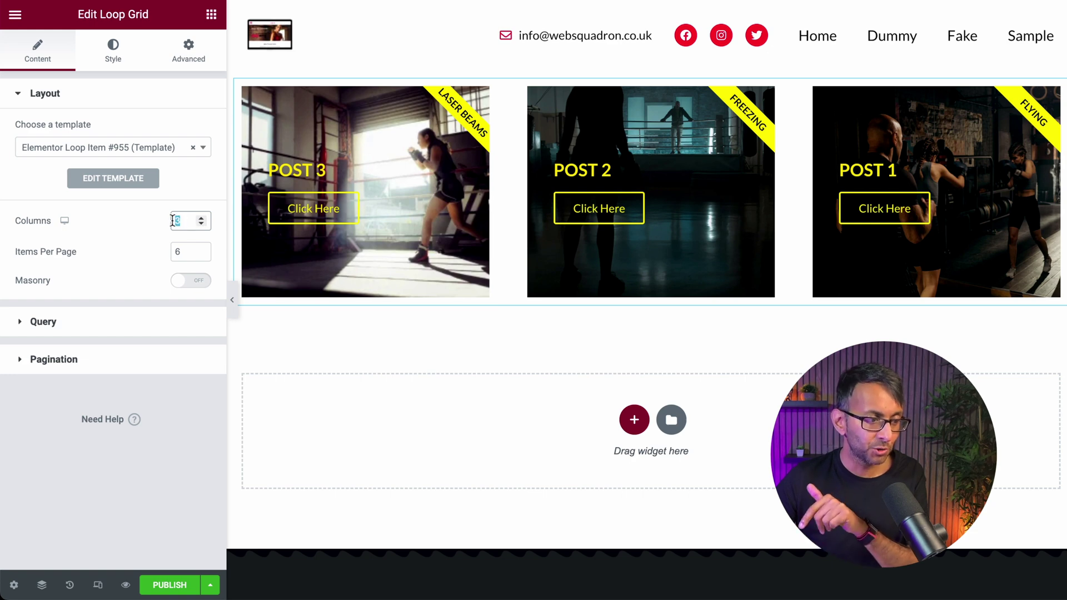
pyautogui.write('2')
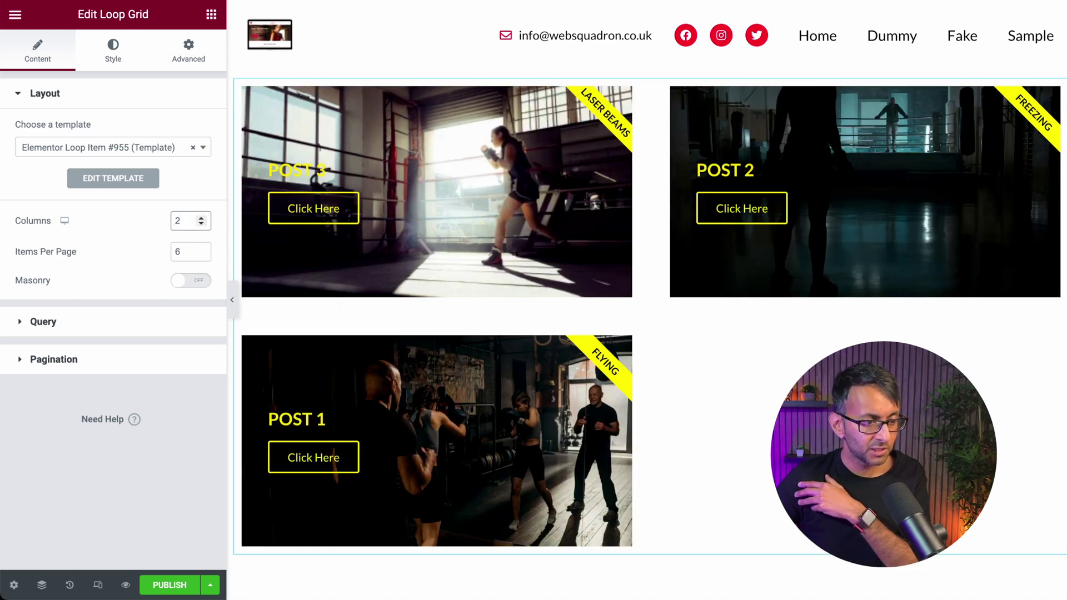
pyautogui.press('BackSpace')
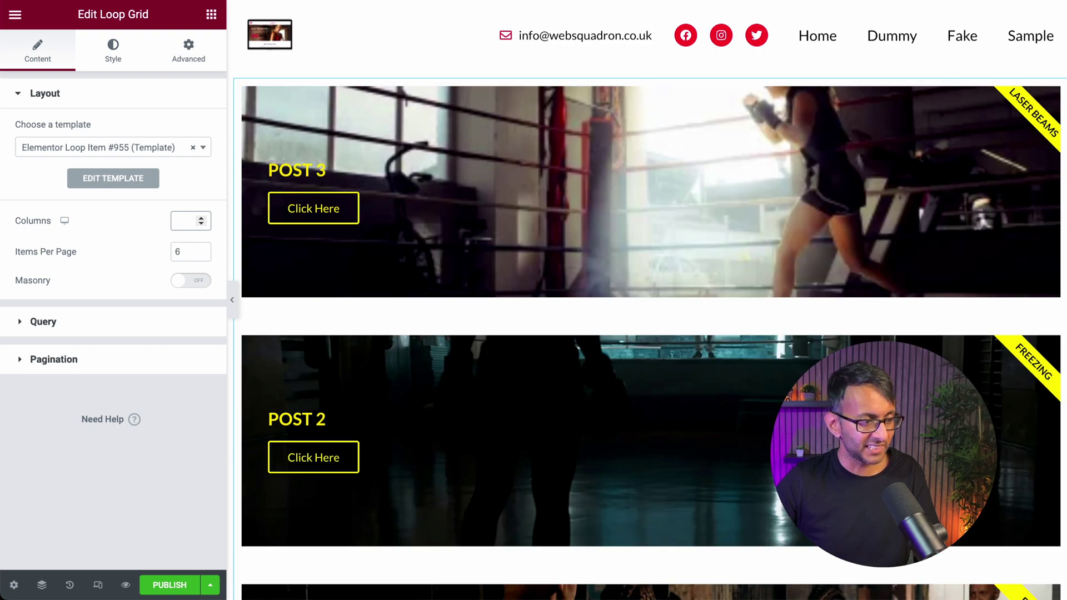
pyautogui.write('1')
pyautogui.press('BackSpace')
pyautogui.write('4')
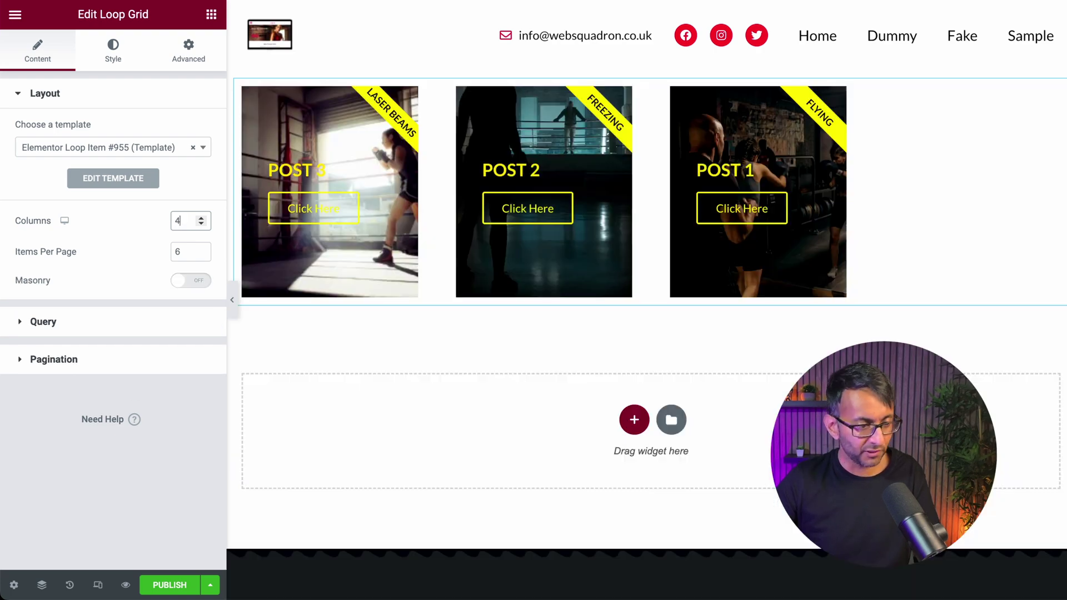
pyautogui.press('Up')
pyautogui.press('BackSpace')
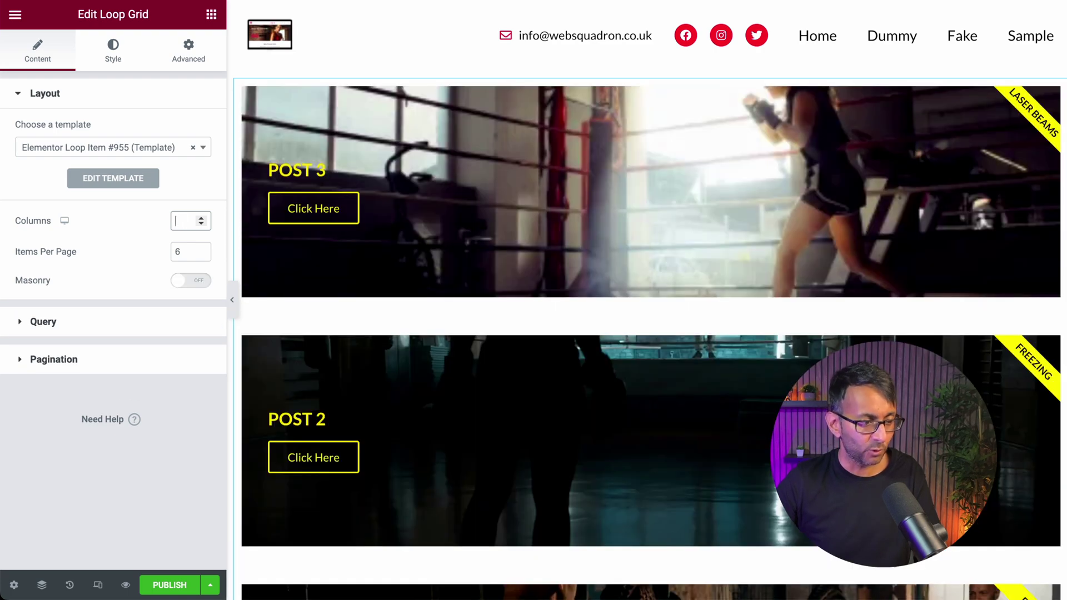
pyautogui.write('10')
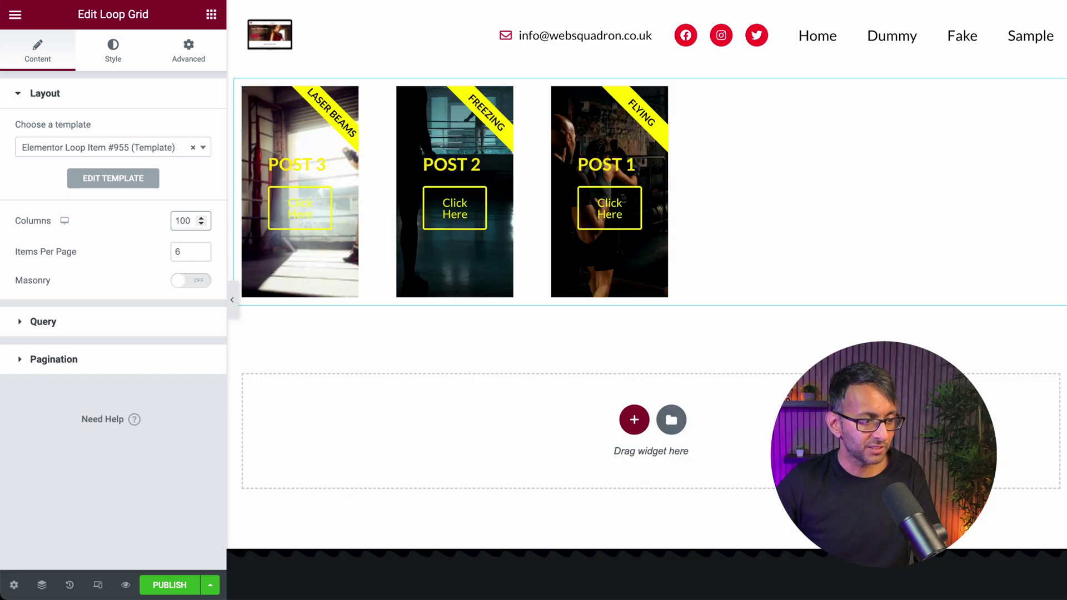
pyautogui.press('BackSpace')
pyautogui.press('BackSpace')
pyautogui.write('3')
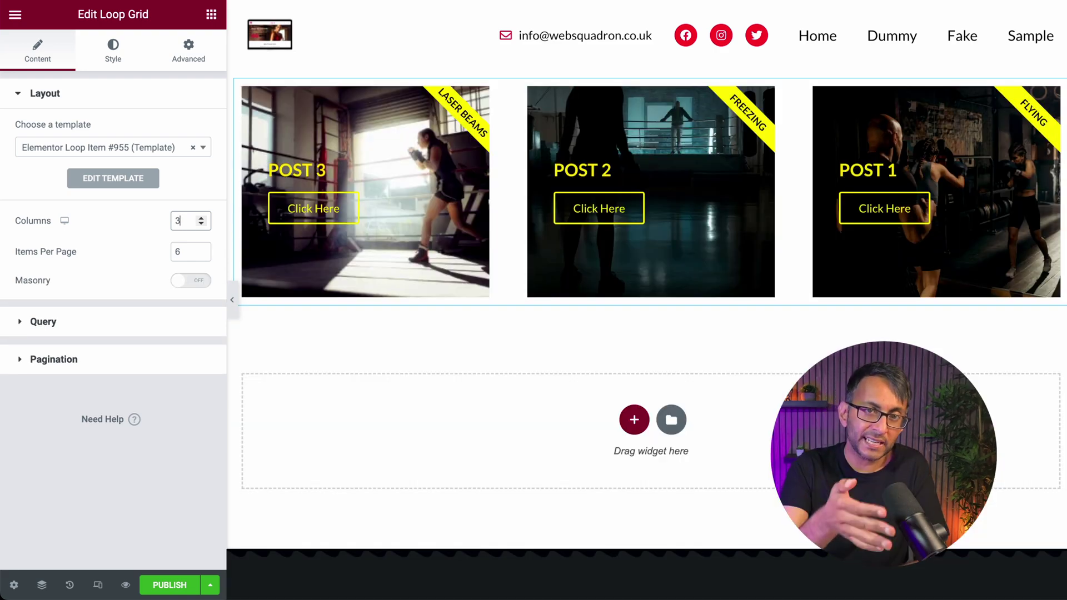
# - Set the Loop Grid to 9 items per page, and switch Masonry on and back off
pyautogui.doubleClick(173, 252)
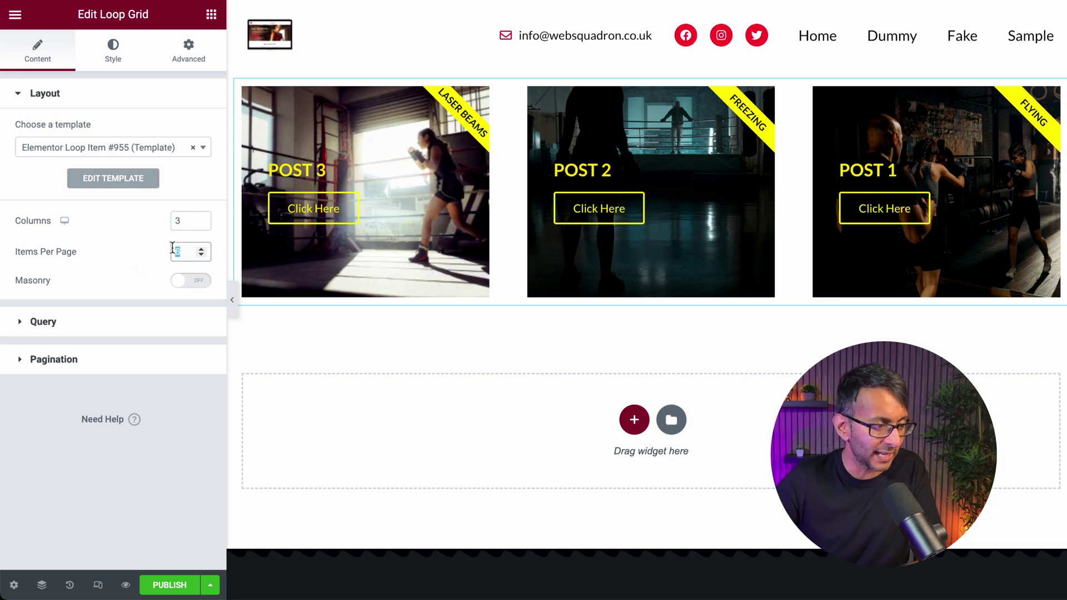
pyautogui.write('9')
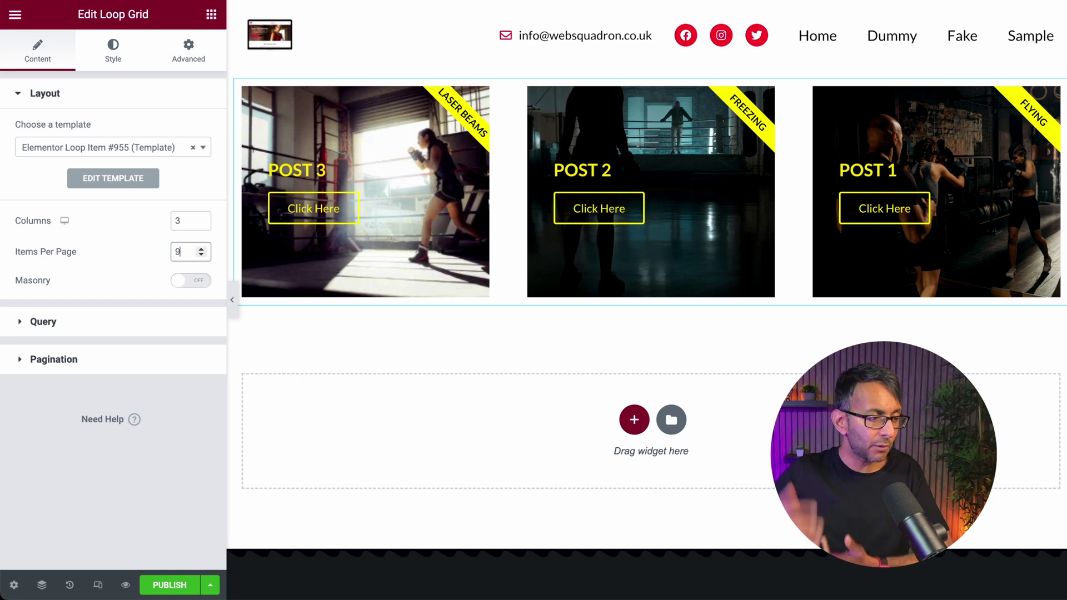
pyautogui.click(198, 282)
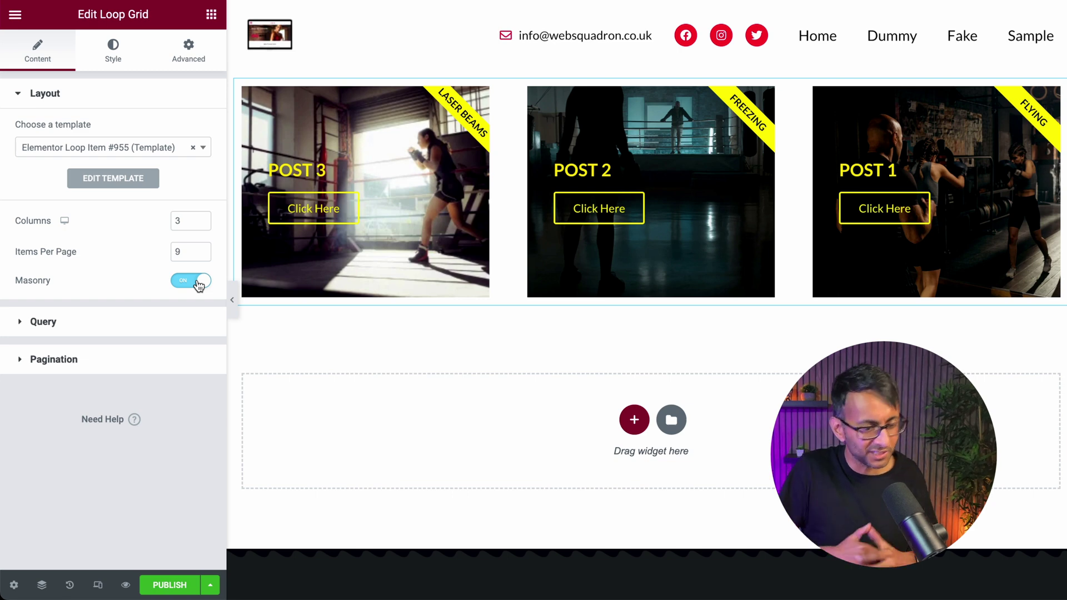
pyautogui.click(197, 282)
# - Try offsets of 1 and 2 in the Loop Grid's query exclusions, restore the offset to 0 and return to the inclusion settings
pyautogui.click(148, 333)
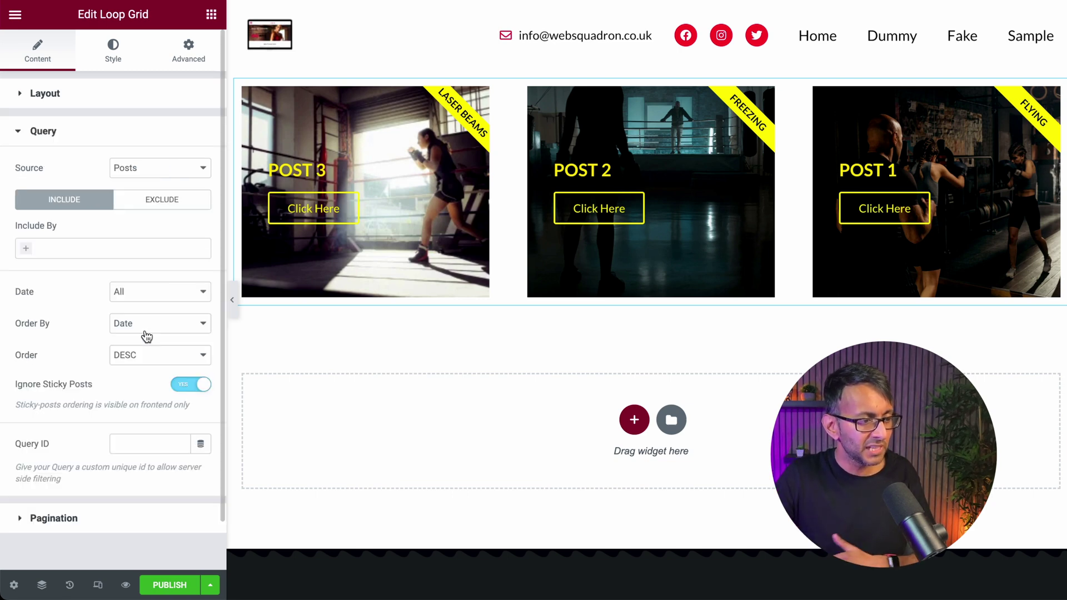
pyautogui.click(179, 204)
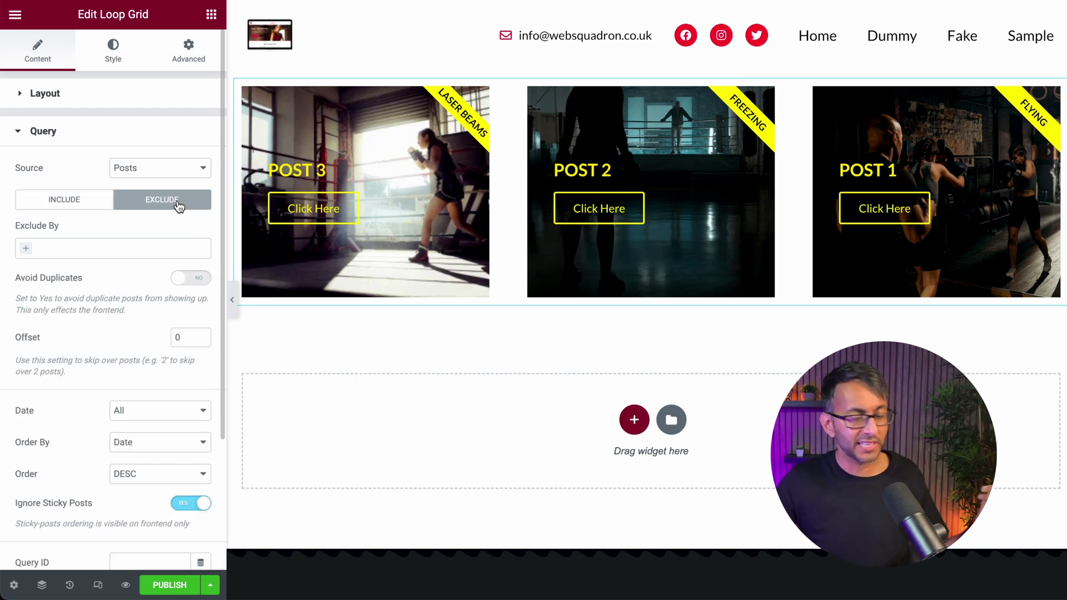
pyautogui.doubleClick(179, 336)
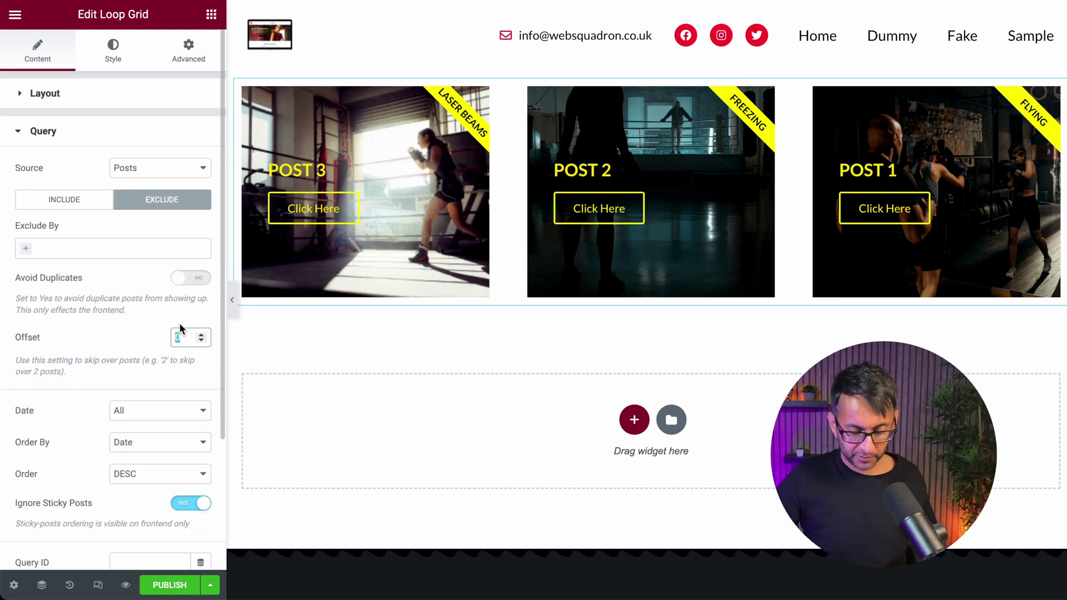
pyautogui.write('1')
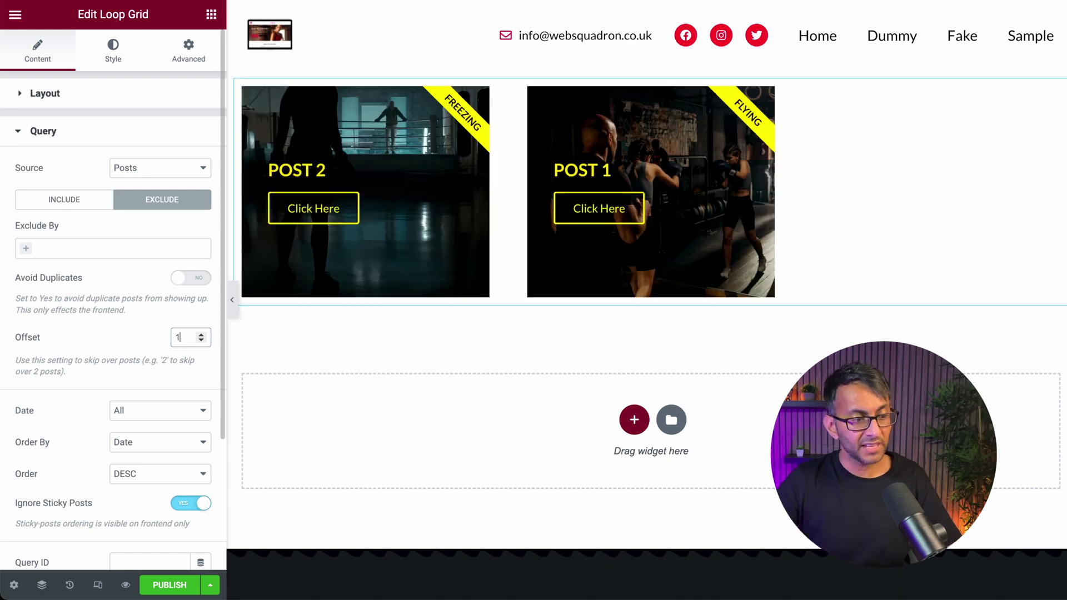
pyautogui.press('BackSpace')
pyautogui.write('2')
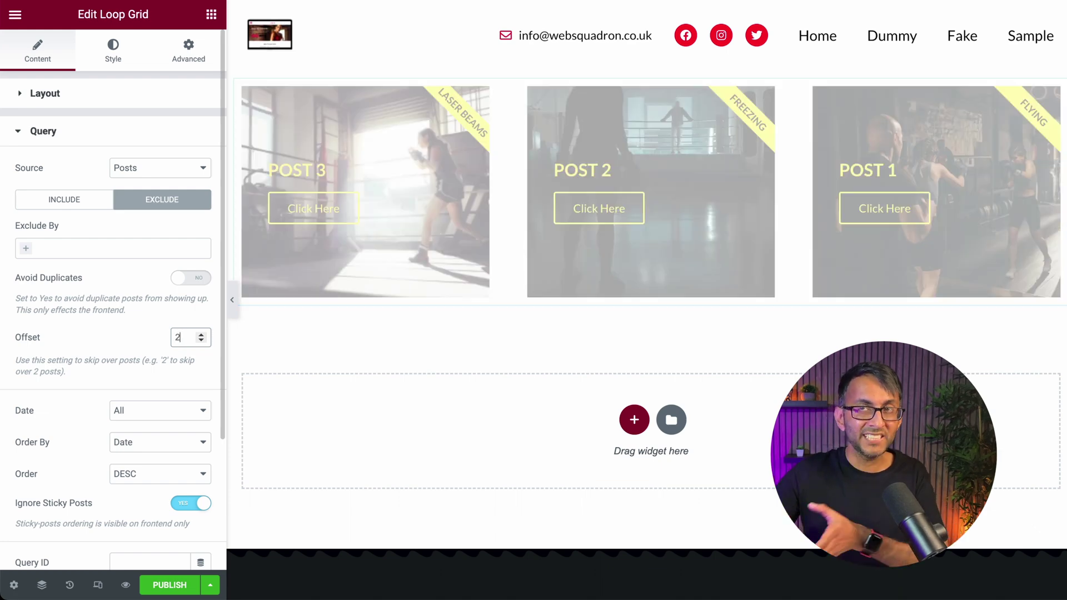
pyautogui.press('BackSpace')
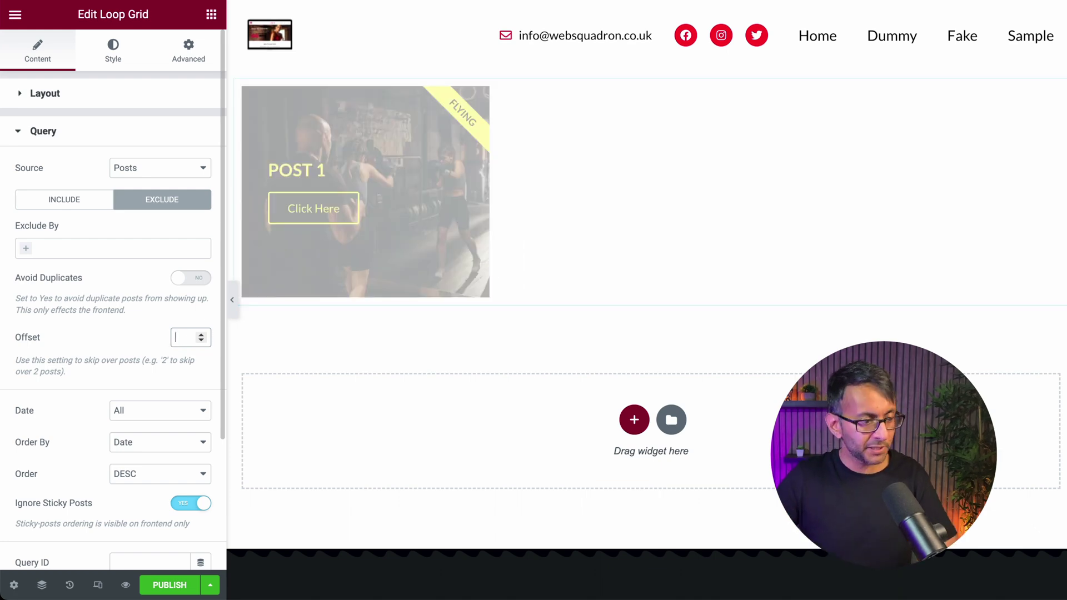
pyautogui.write('0')
pyautogui.click(64, 199)
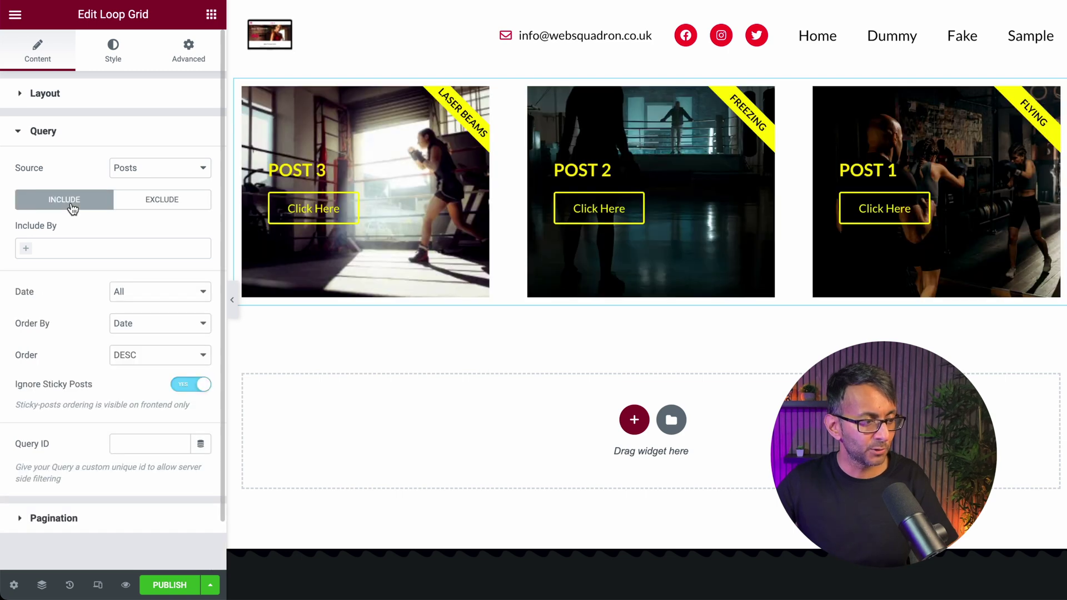